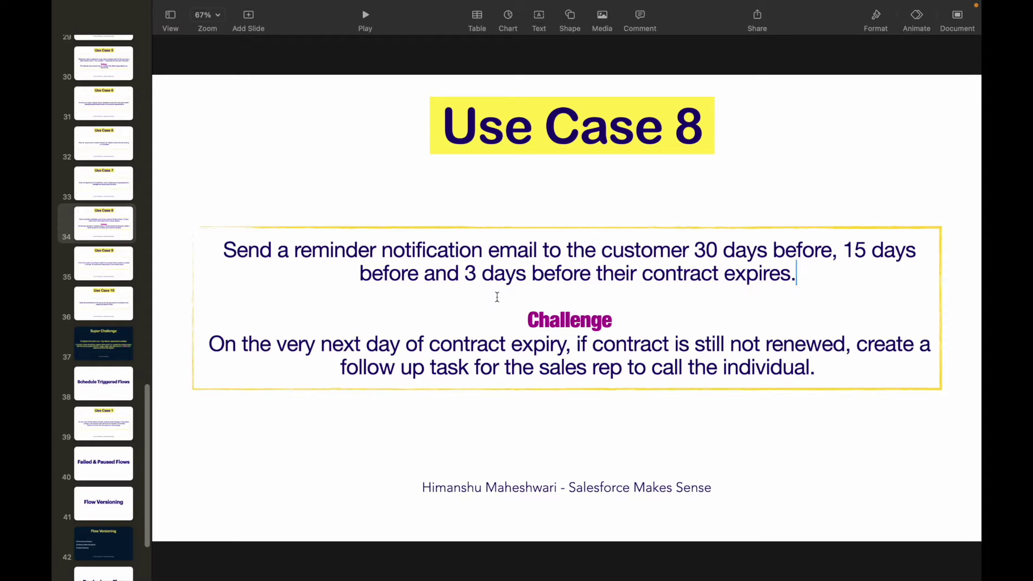
Switch to the Salesforce org in the browser and change it from Lightning Experience to Salesforce Classic.
key("ctrl+Left")
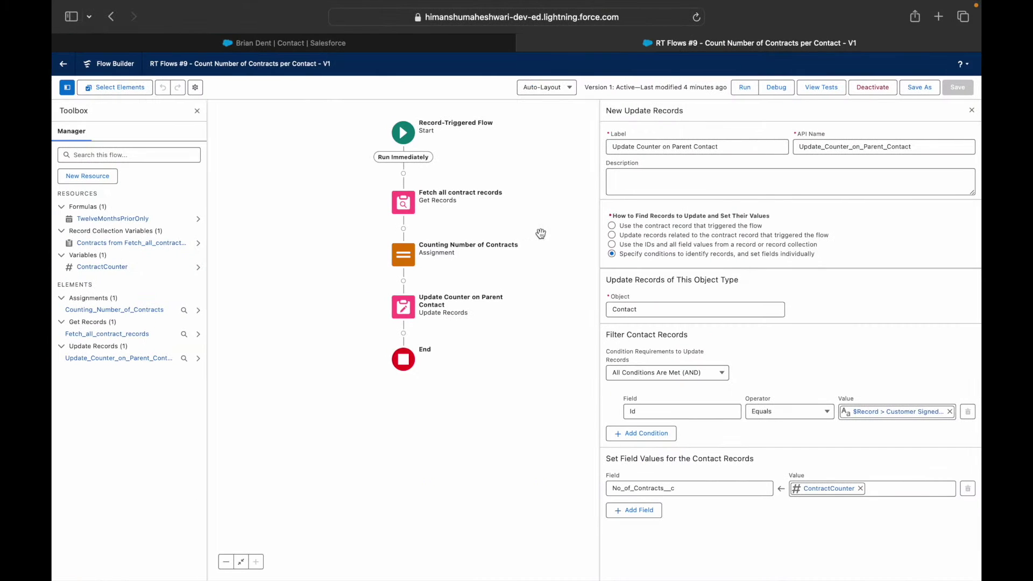
left_click(250, 45)
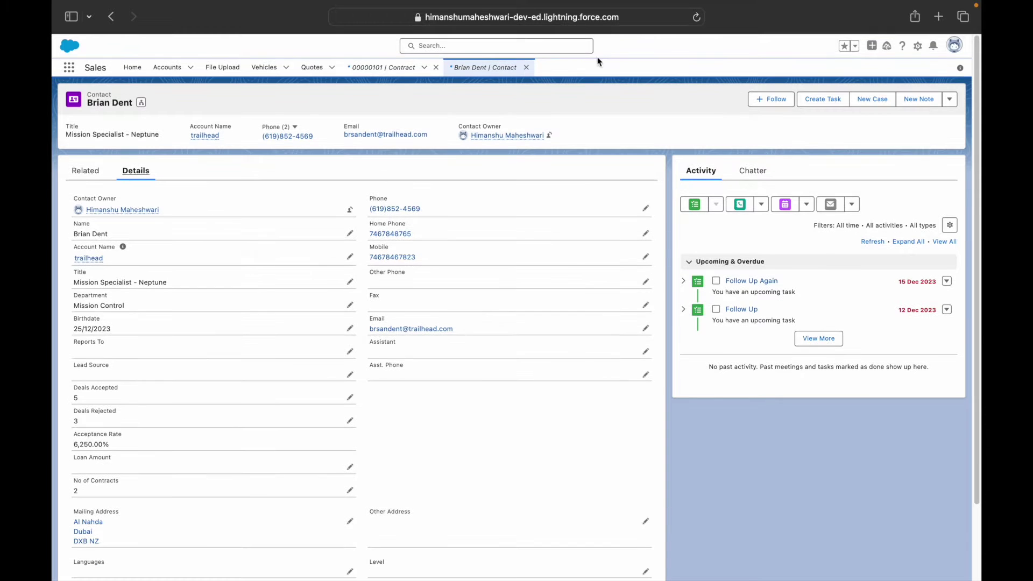
left_click(917, 45)
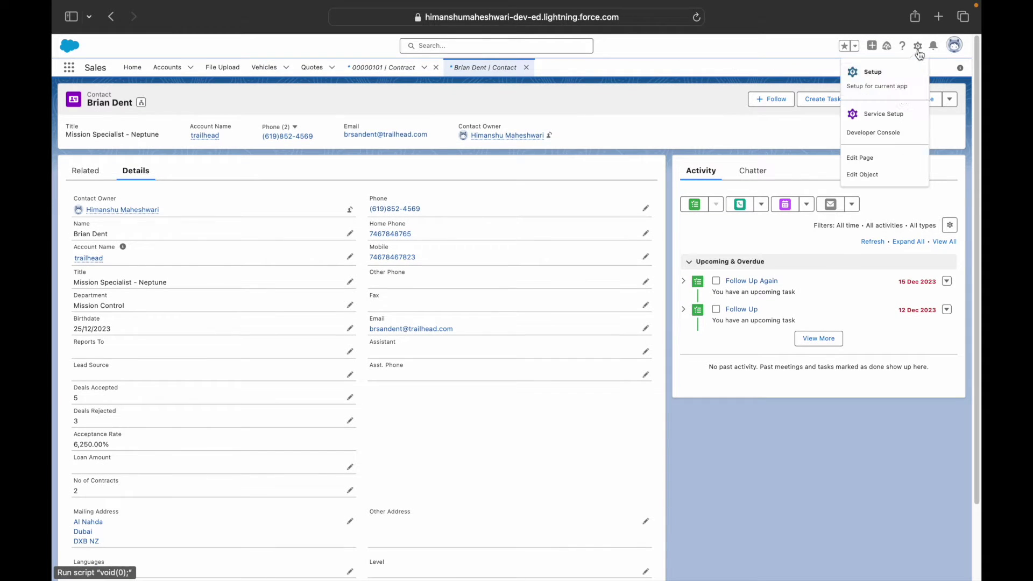
left_click(954, 46)
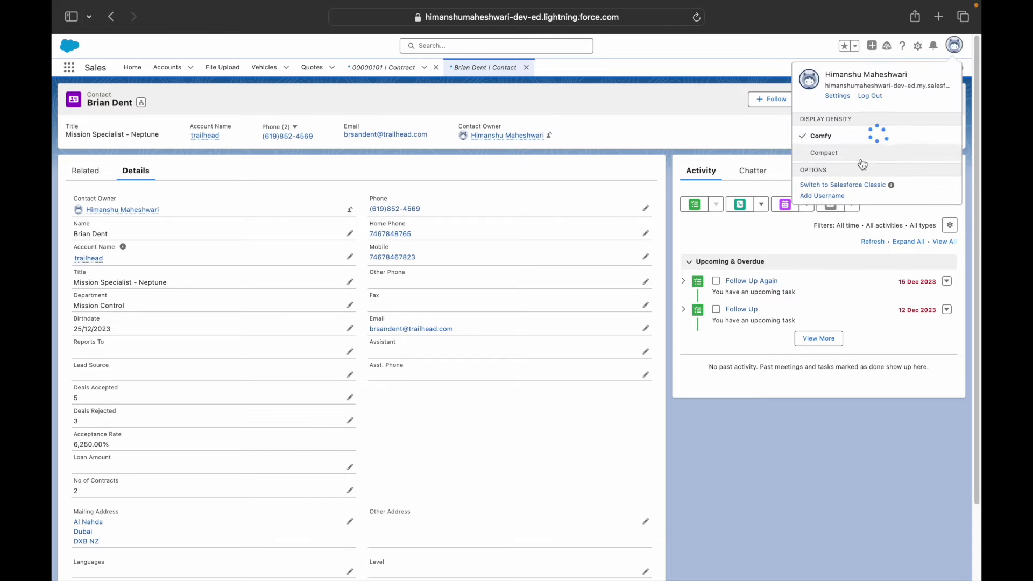
left_click(859, 187)
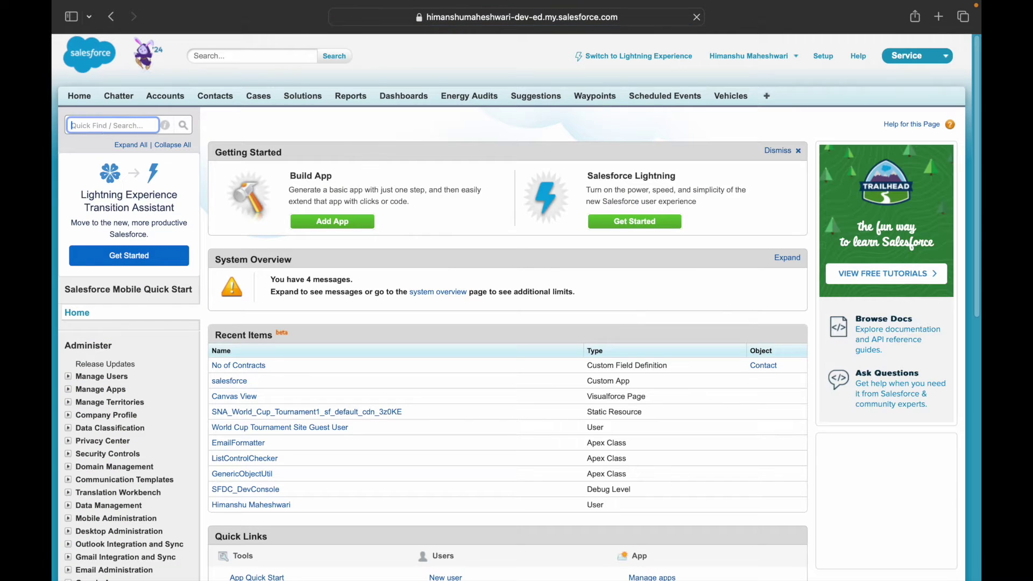
Find the Contract object's fields in Setup and start a new custom field of type Date.
type("contract")
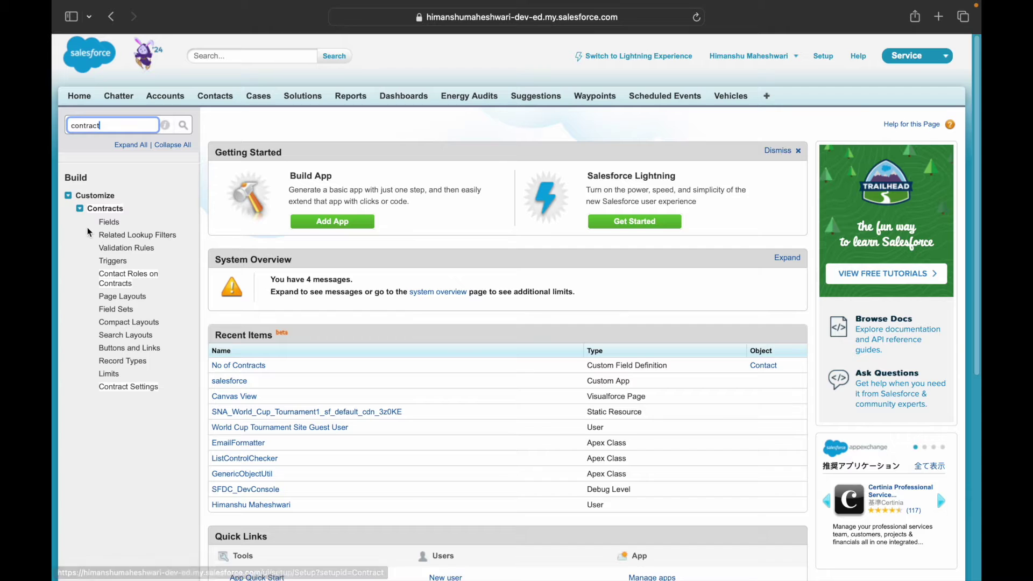
left_click(103, 222)
scroll(353, 325, "down", 15)
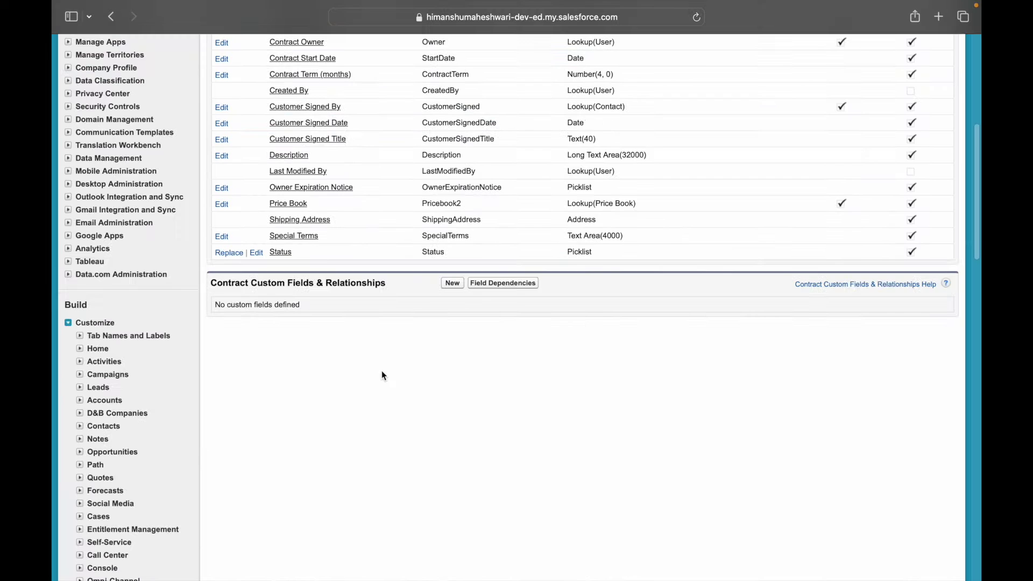
left_click(452, 123)
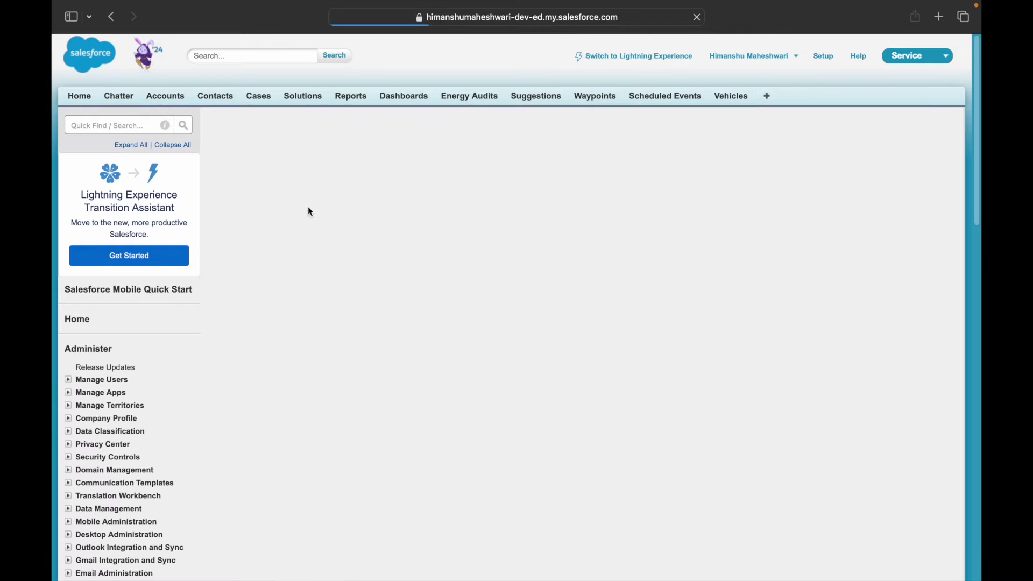
scroll(231, 435, "down", 1)
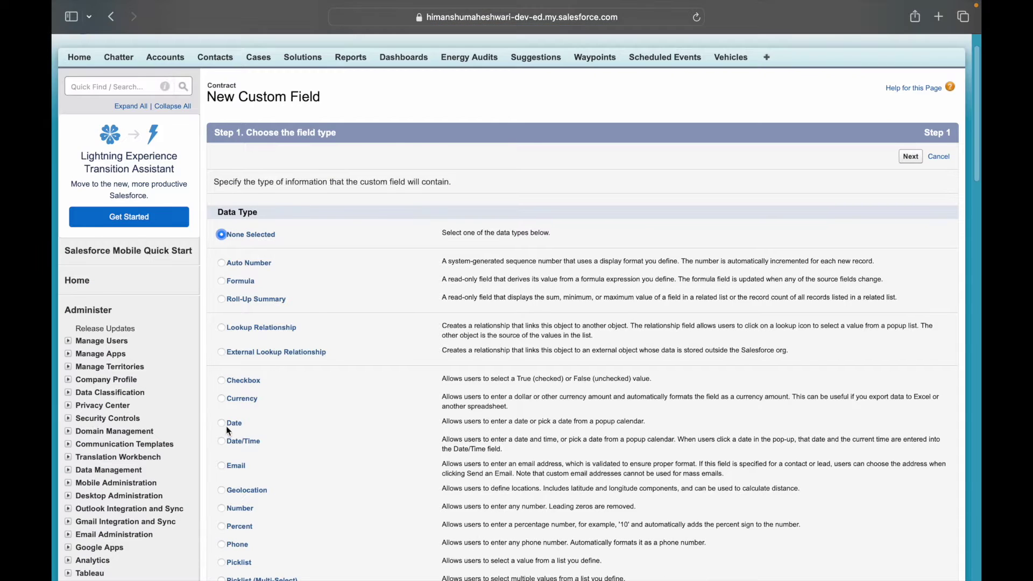
left_click(909, 157)
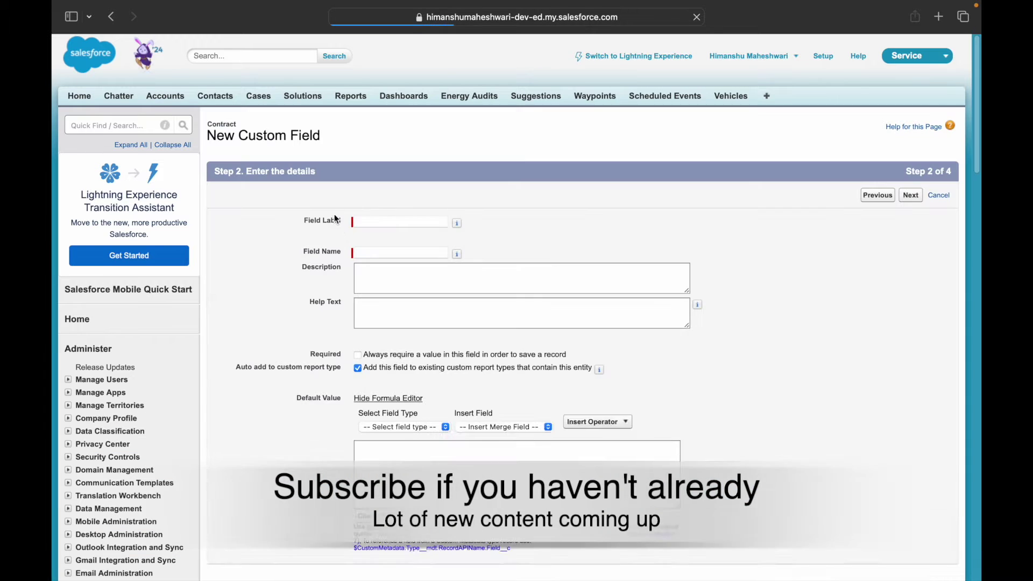
Label the new Contract date field Expires On, add it to the Contract Layout and save it.
left_click(388, 222)
type("Expires On")
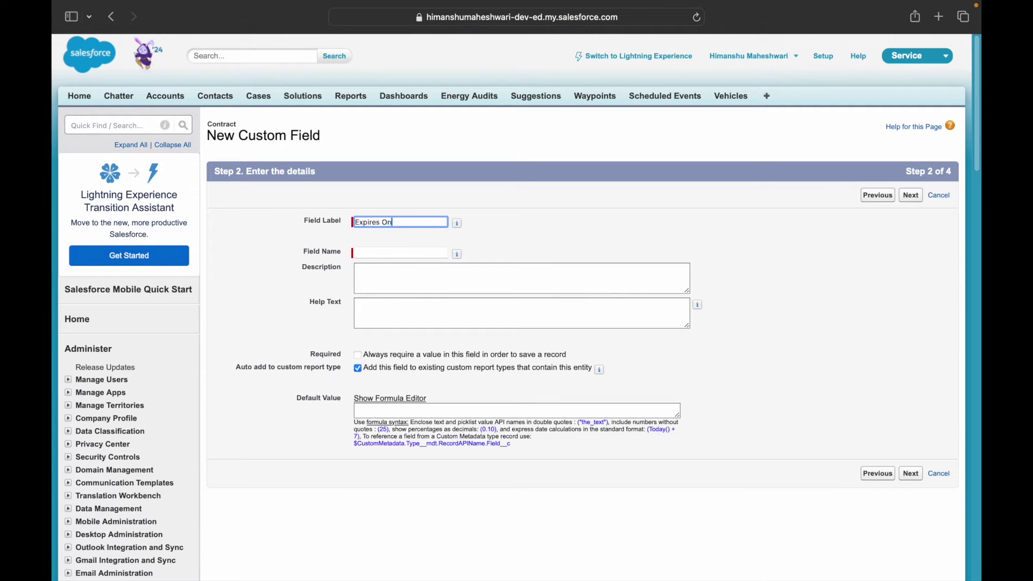
key("Tab")
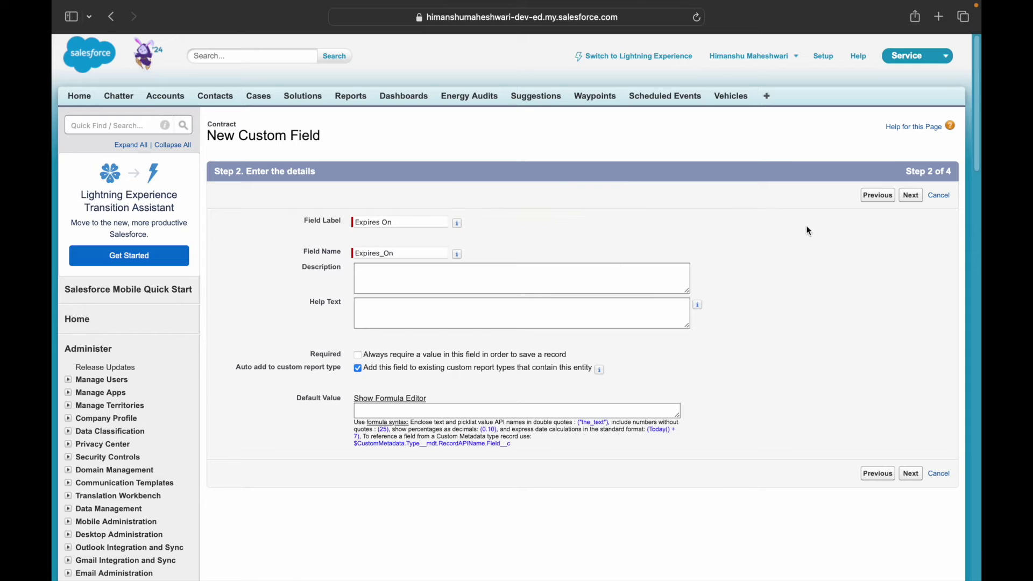
left_click(911, 195)
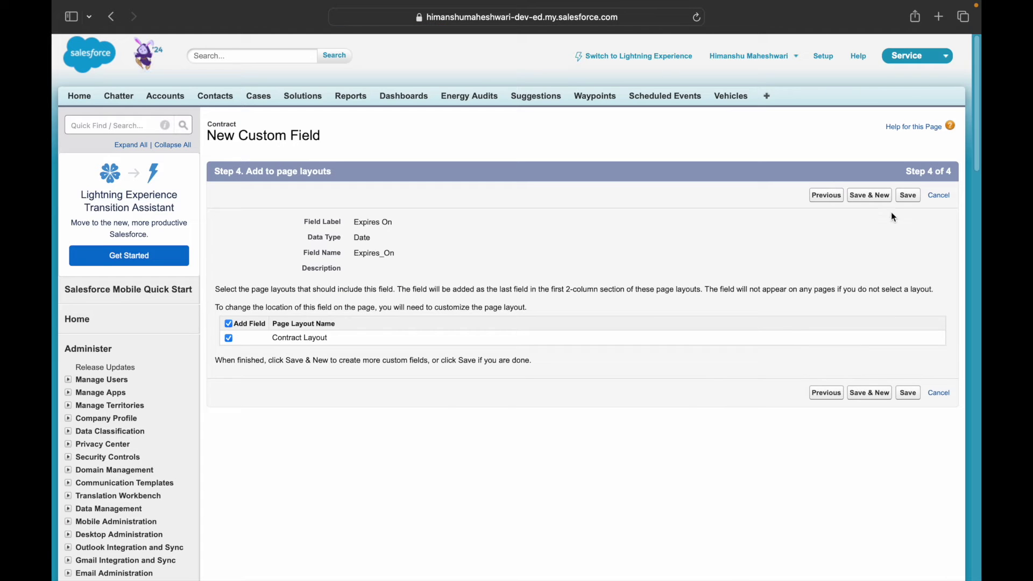
left_click(907, 197)
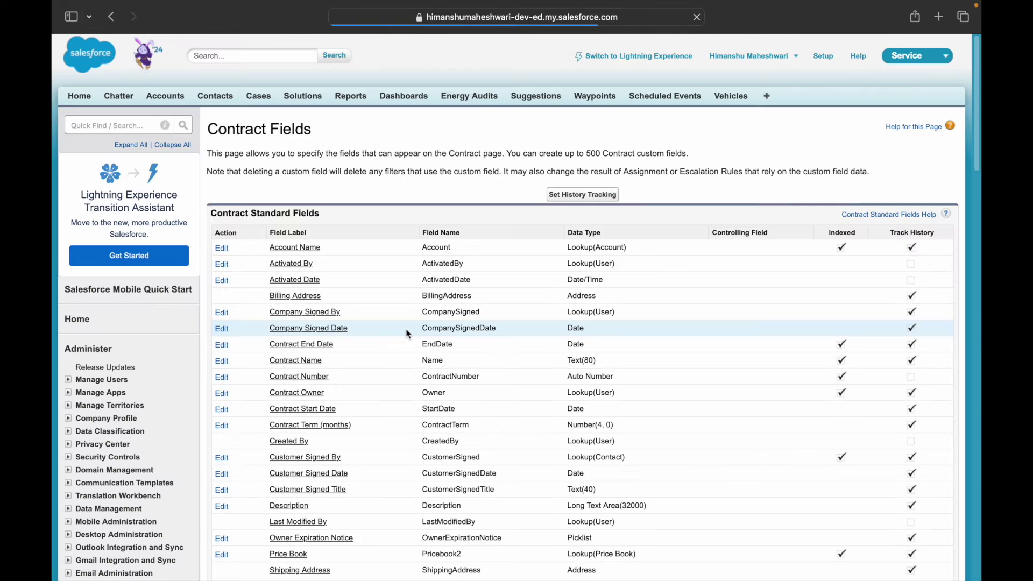
Add the picklist value Renewal Done with status category Activated to the Contract Status field and save it.
scroll(398, 350, "down", 4)
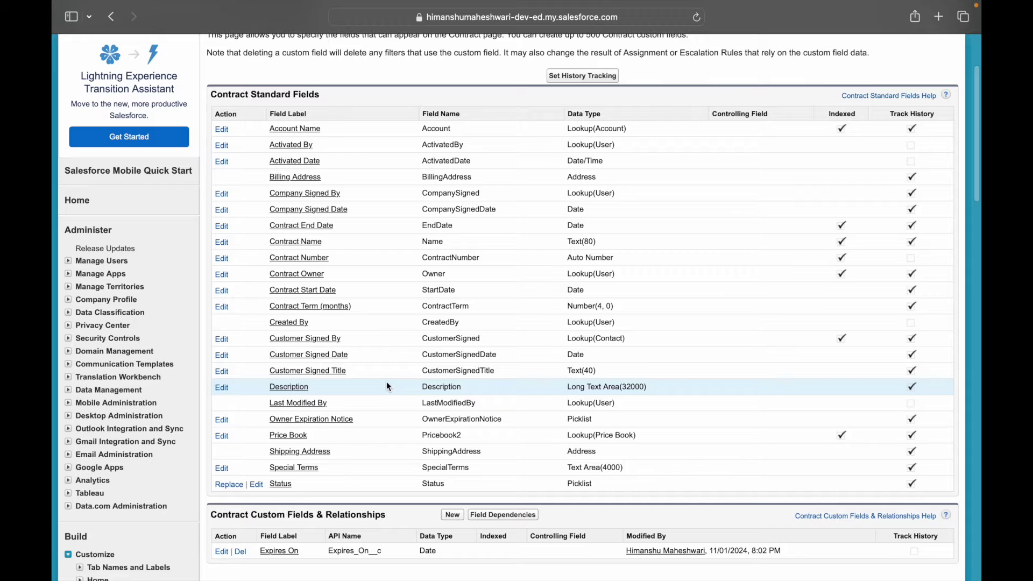
left_click(280, 484)
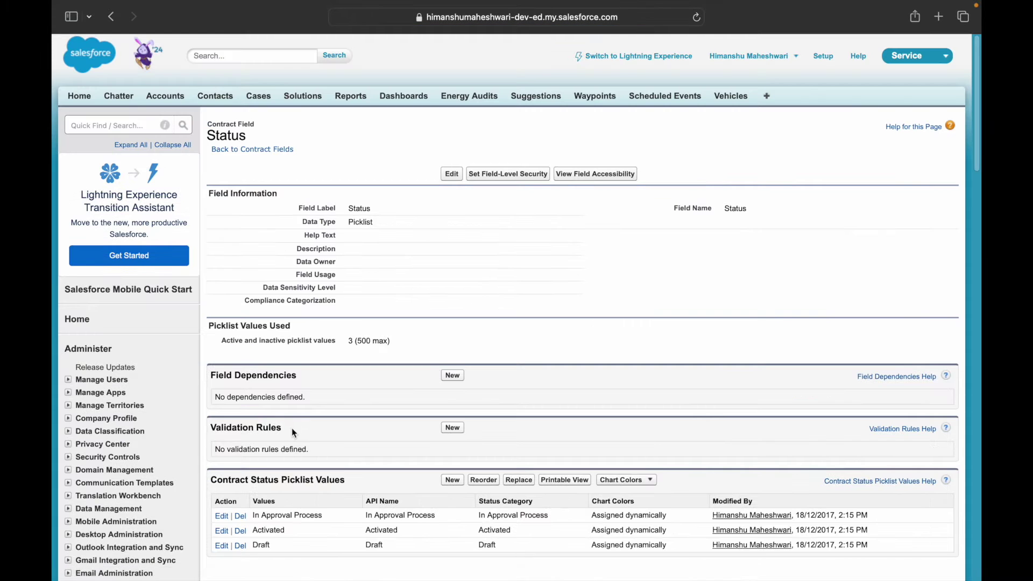
scroll(474, 350, "down", 1)
left_click(452, 129)
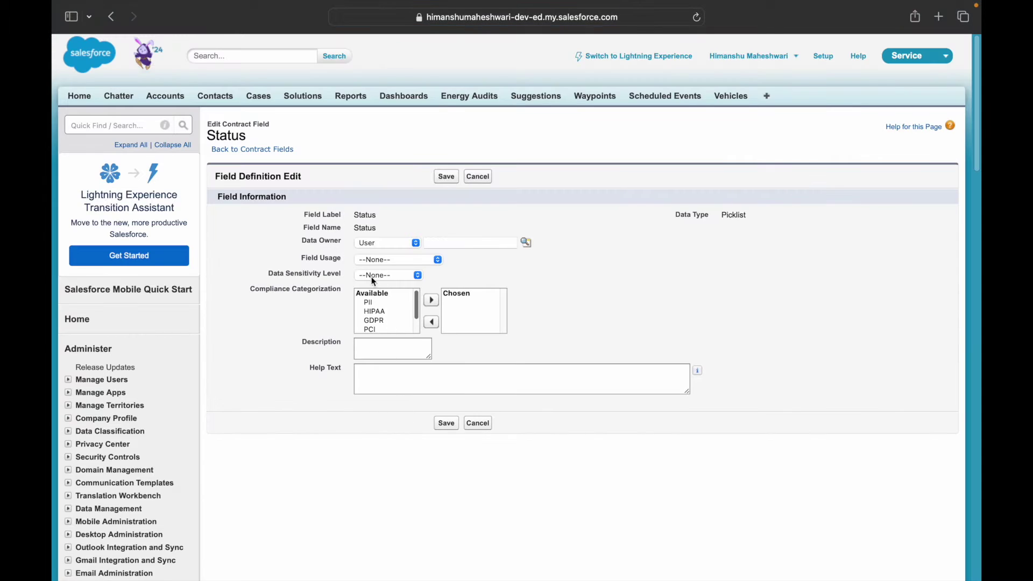
left_click(486, 173)
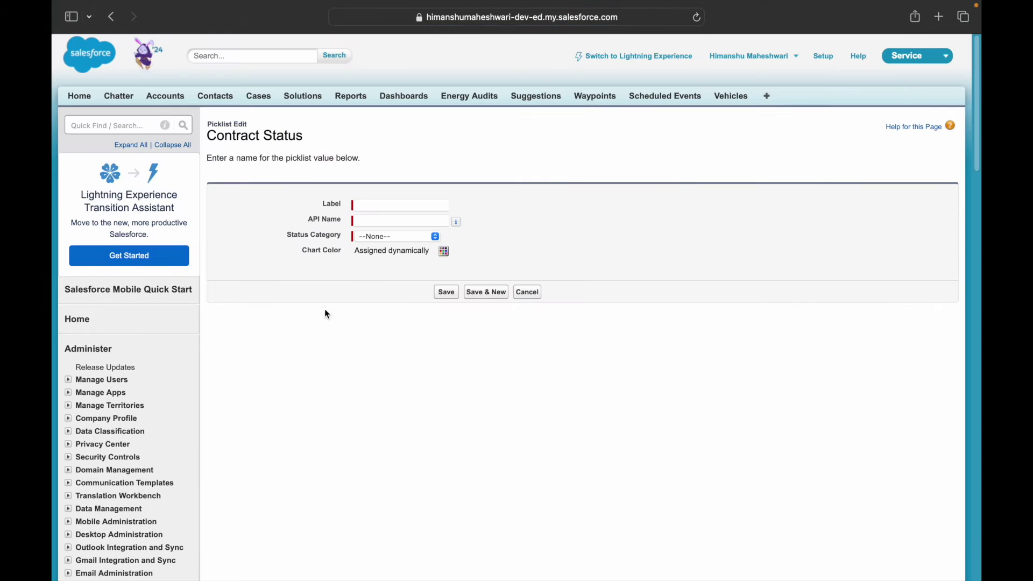
type("Renewal Done")
key("Tab")
key("shift+Tab")
key("Tab")
left_click(406, 242)
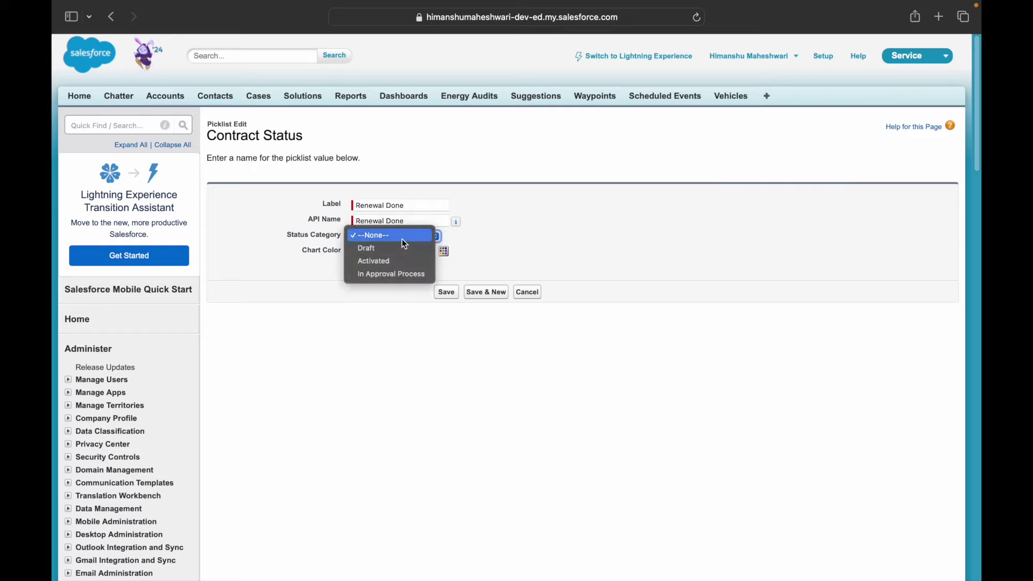
left_click(391, 260)
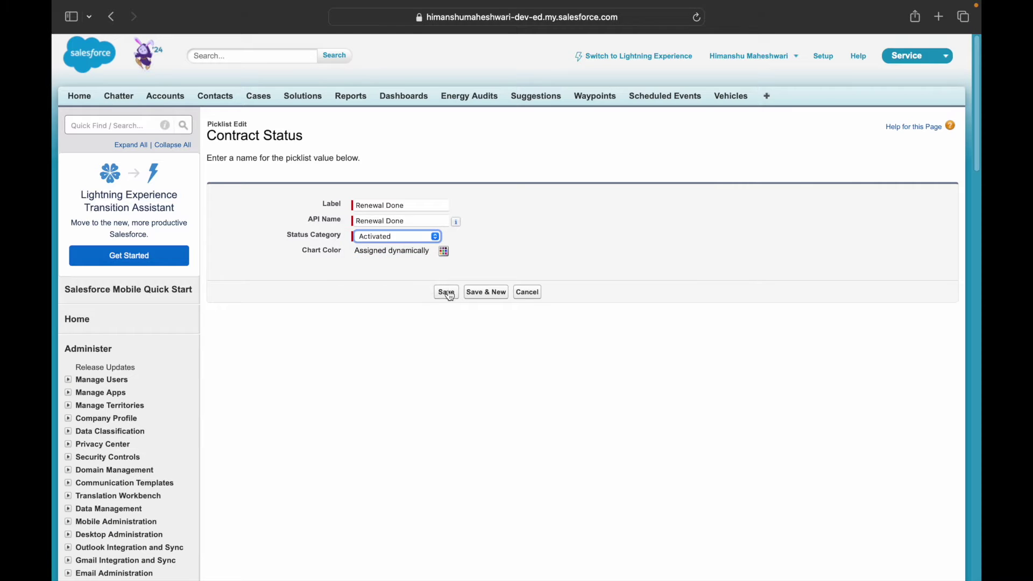
left_click(446, 292)
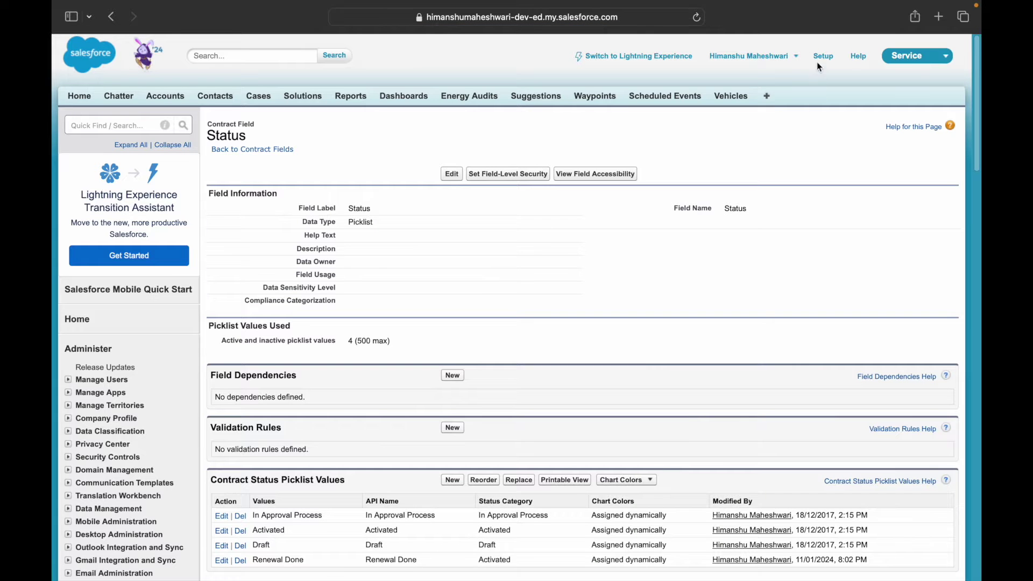
Find Flows in Setup and create a new Record-Triggered Flow.
left_click(818, 59)
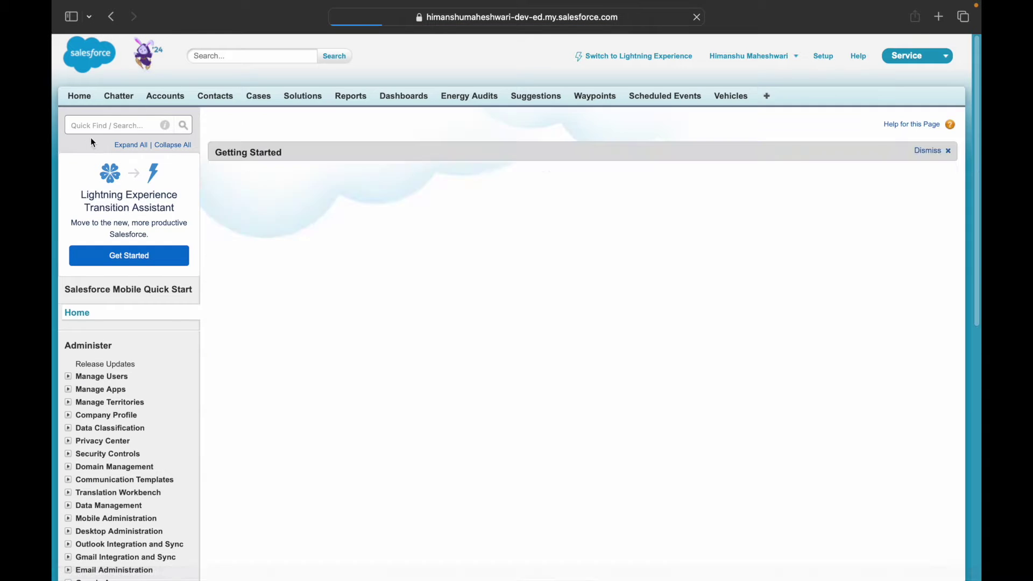
left_click(93, 127)
type("flows")
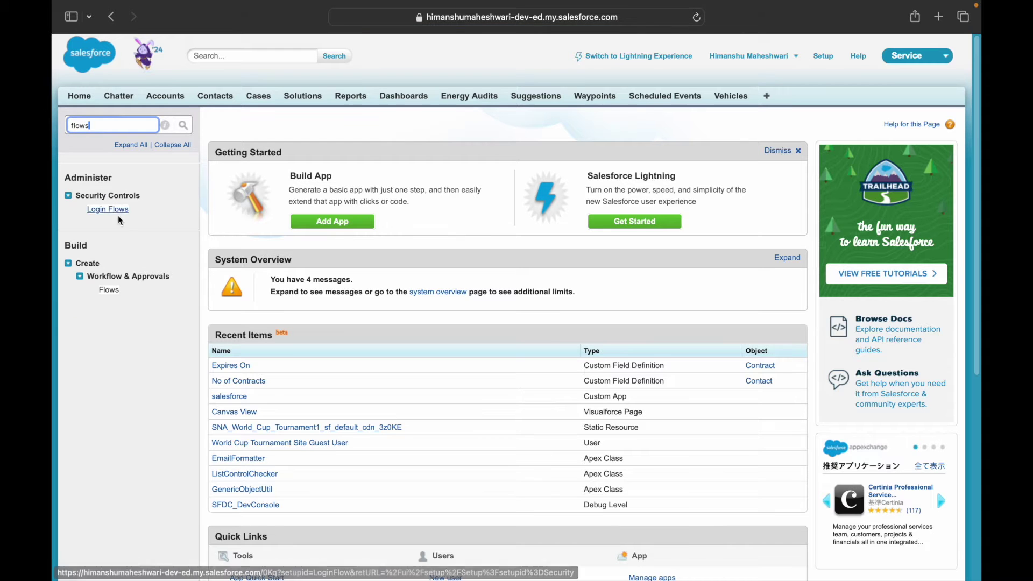
left_click(109, 291)
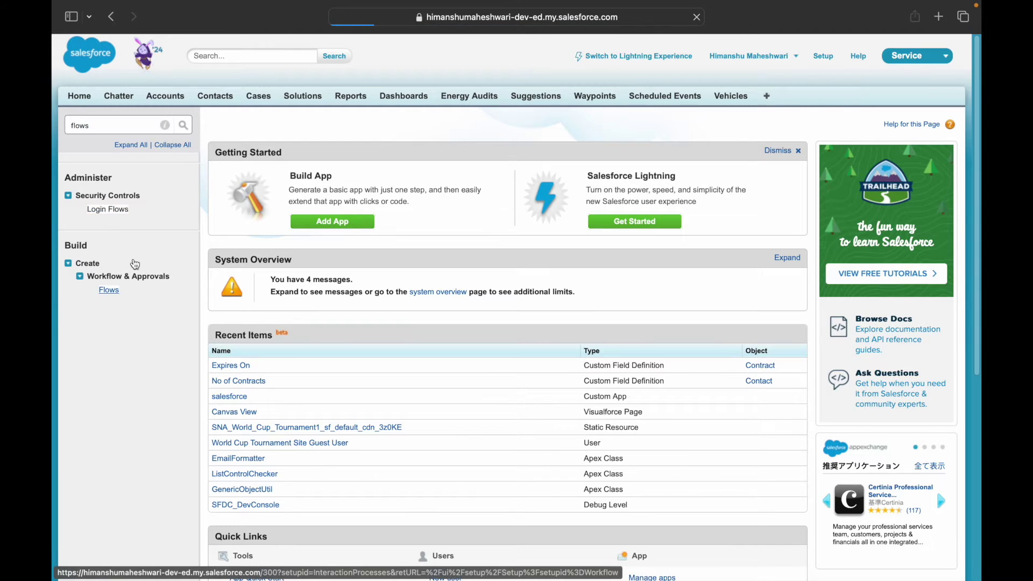
key("ctrl+Right")
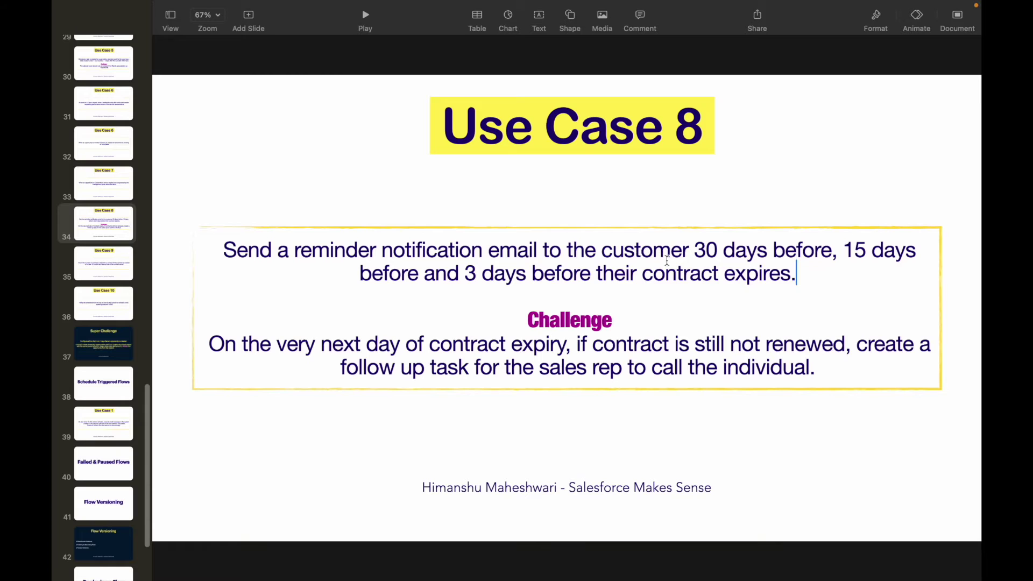
key("ctrl+Left")
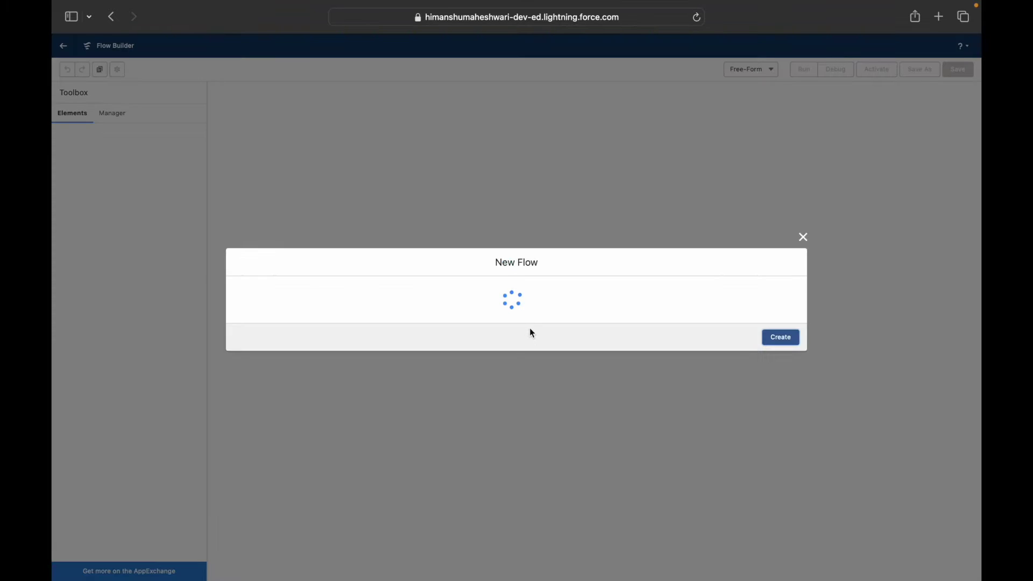
left_click(520, 269)
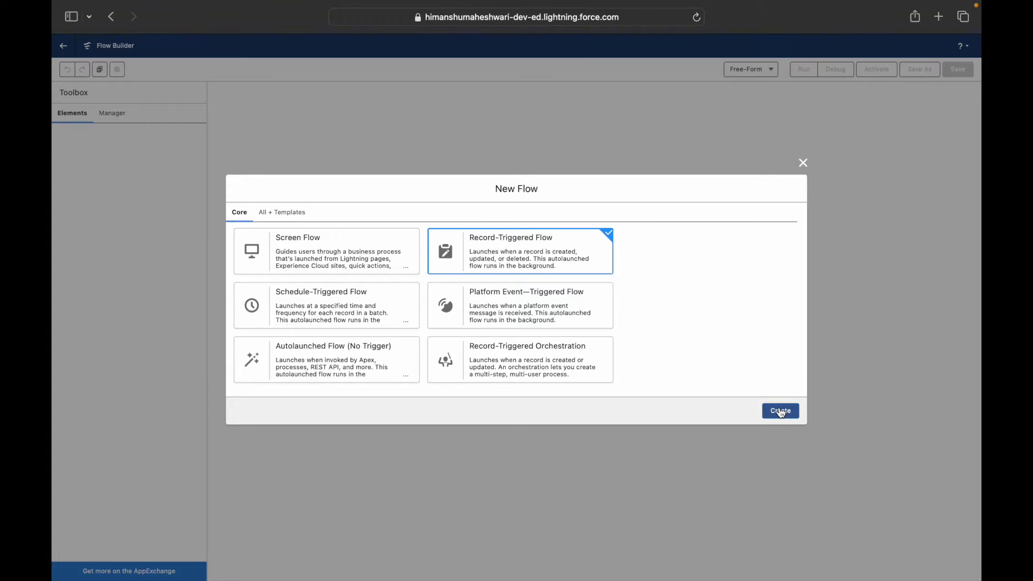
left_click(781, 412)
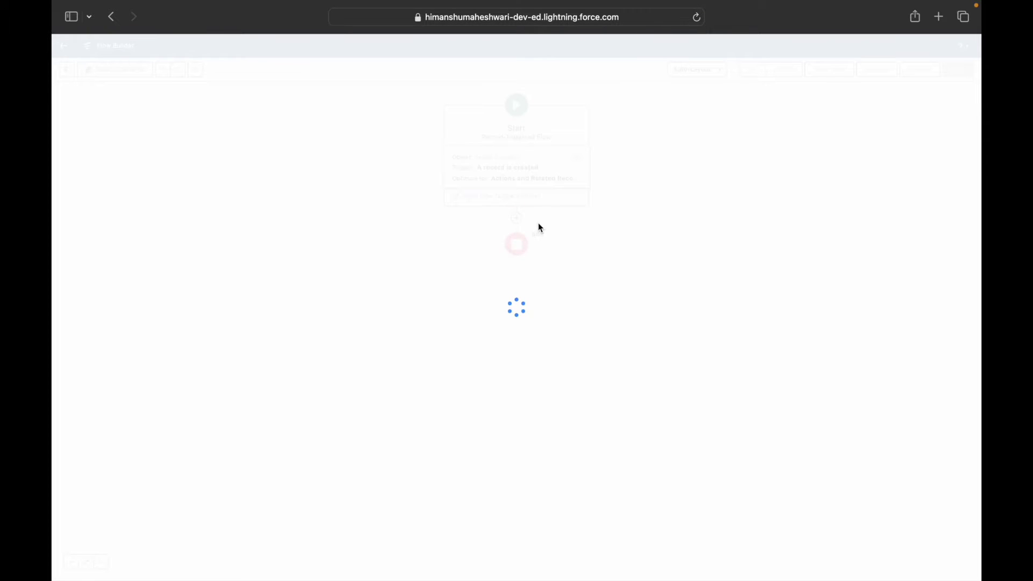
Set the object that triggers the flow to Contract.
left_click(561, 145)
type("Contract")
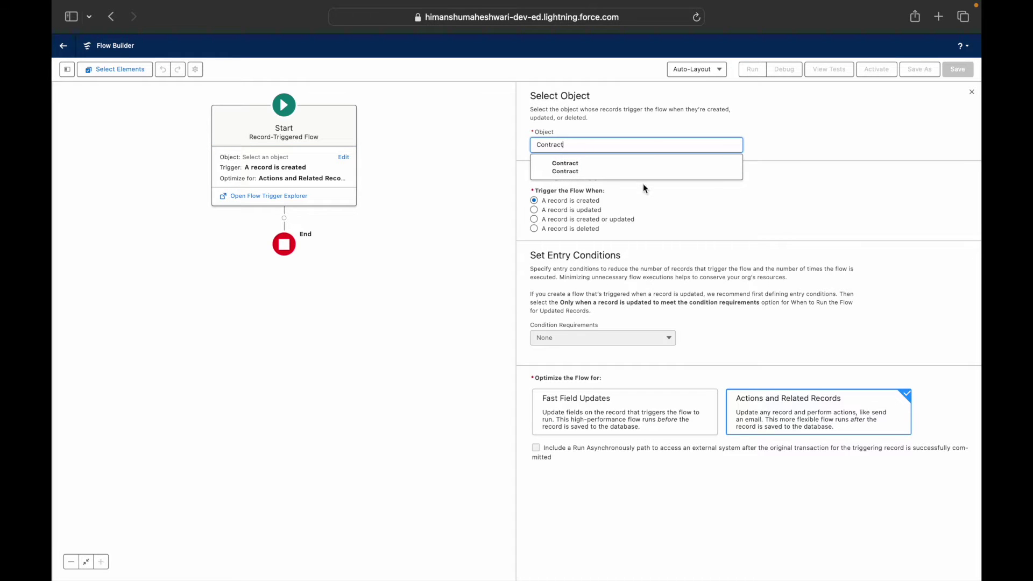
left_click(628, 167)
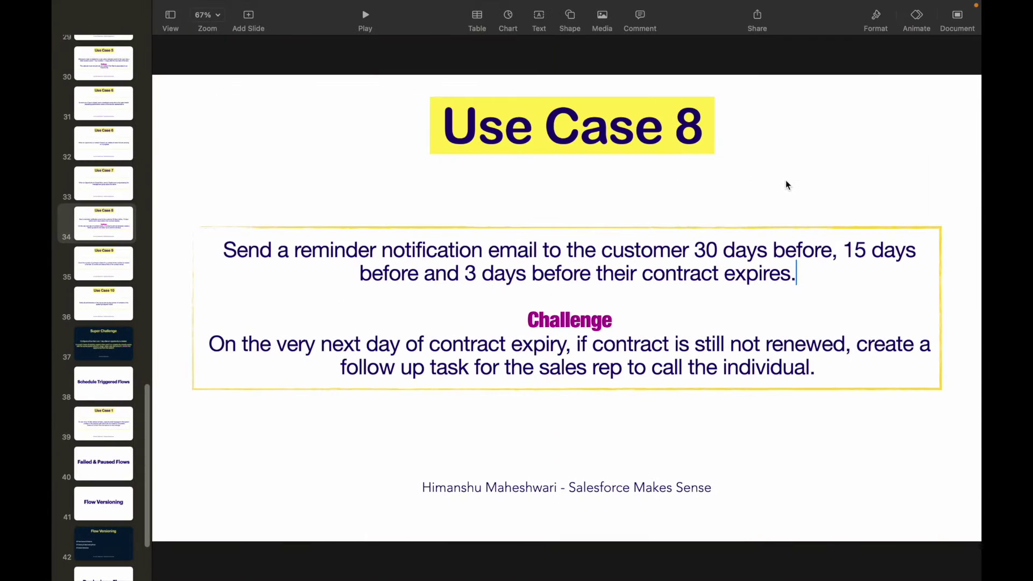
Review the reminder email timing requirements on the Use Case 8 slide.
double_click(456, 254)
left_click(456, 254)
left_click_drag(694, 250, 842, 248)
left_click_drag(511, 274, 773, 271)
left_click(804, 271)
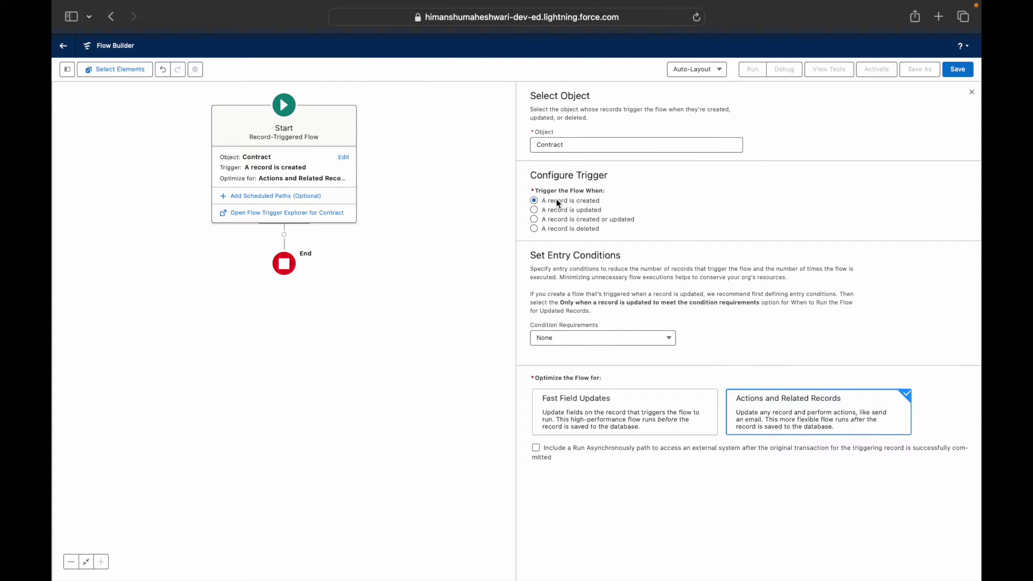
Configure the Contract flow to trigger when a record is created or updated.
left_click(569, 221)
left_click(565, 212)
left_click(568, 201)
left_click(571, 220)
Require all entry conditions to be met, with the single condition Expires_On__c Is Null set to False.
left_click(599, 343)
left_click(766, 334)
left_click(607, 339)
left_click(590, 370)
left_click(588, 376)
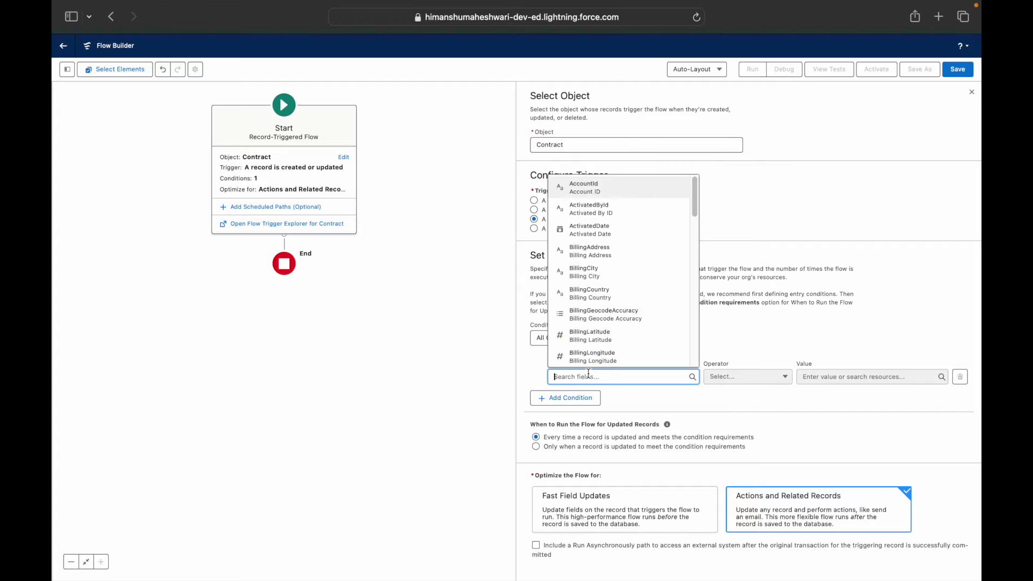
type("Expires_On__c")
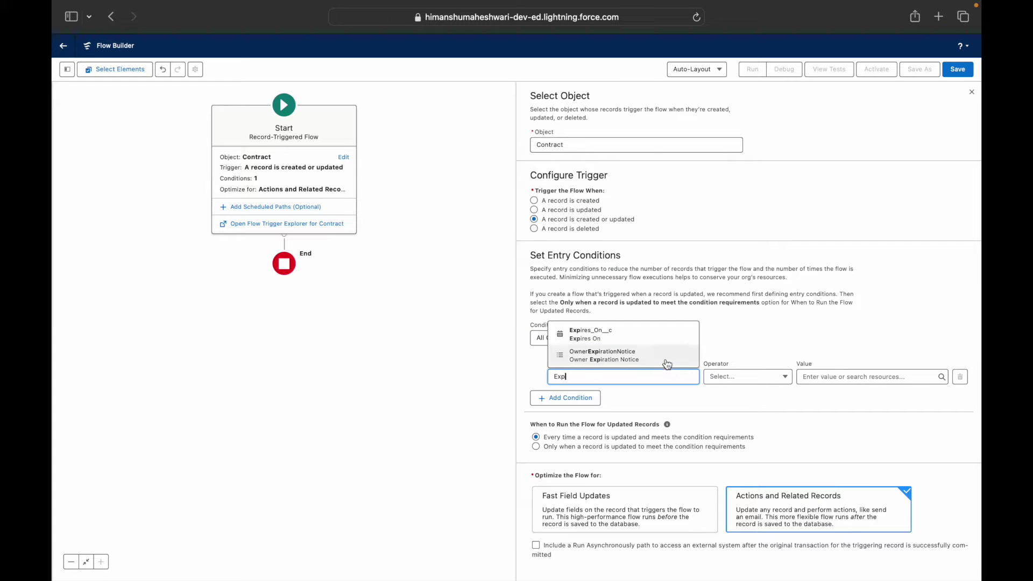
left_click(644, 337)
left_click(737, 375)
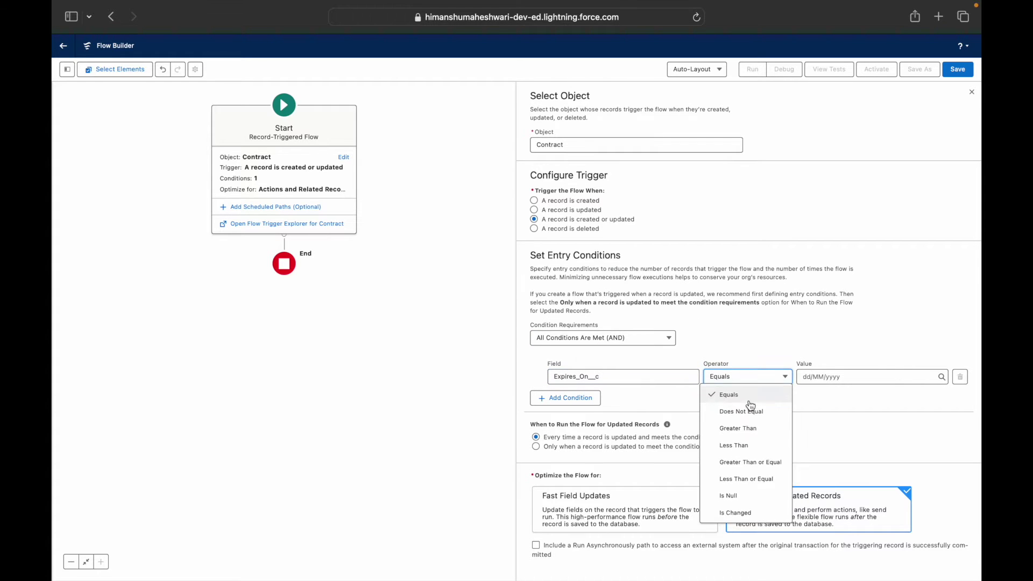
left_click(743, 502)
left_click(807, 378)
type("False")
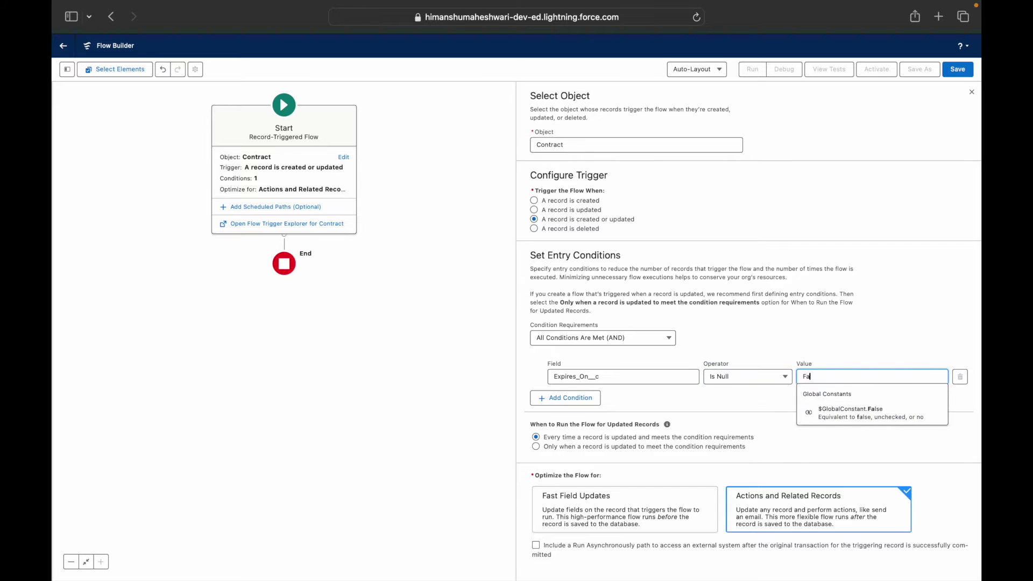
left_click(880, 414)
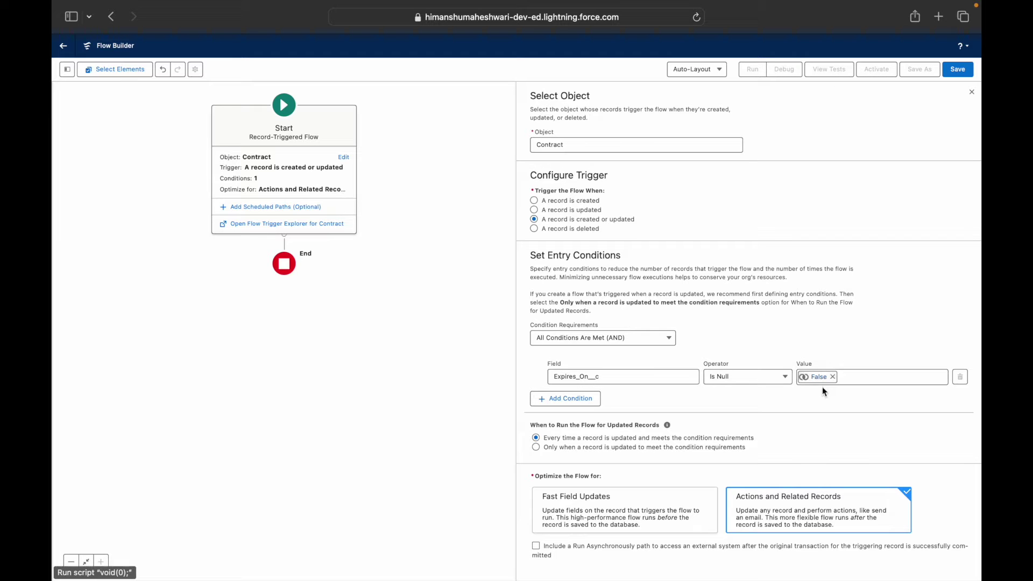
Save the flow with the label "RT Flows #8 - Reminder Notification before Contract Expiry" and dismiss the issues list and start settings.
left_click(956, 77)
left_click(402, 279)
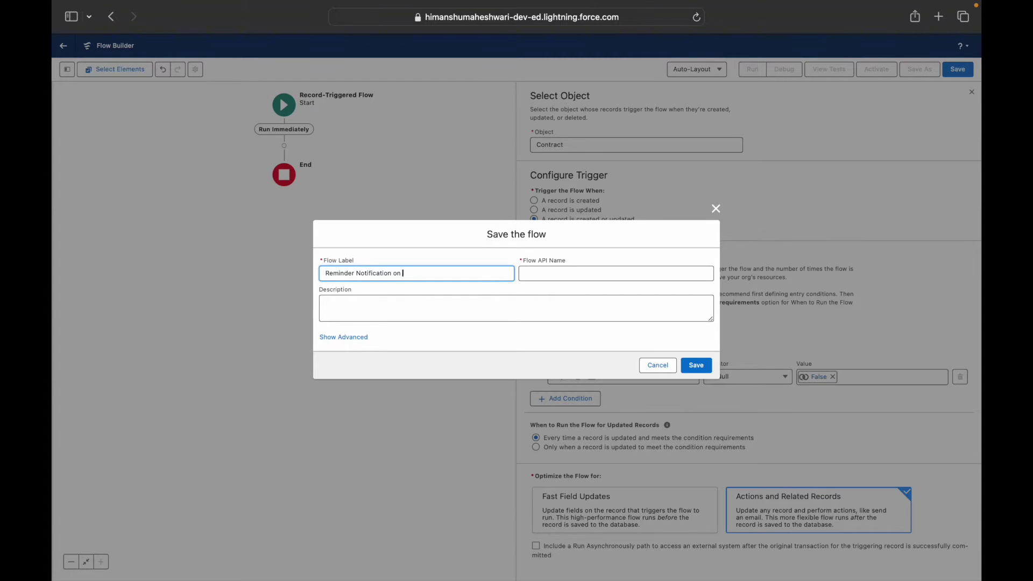
type("Reminder Notification before C")
type("RT Flows ")
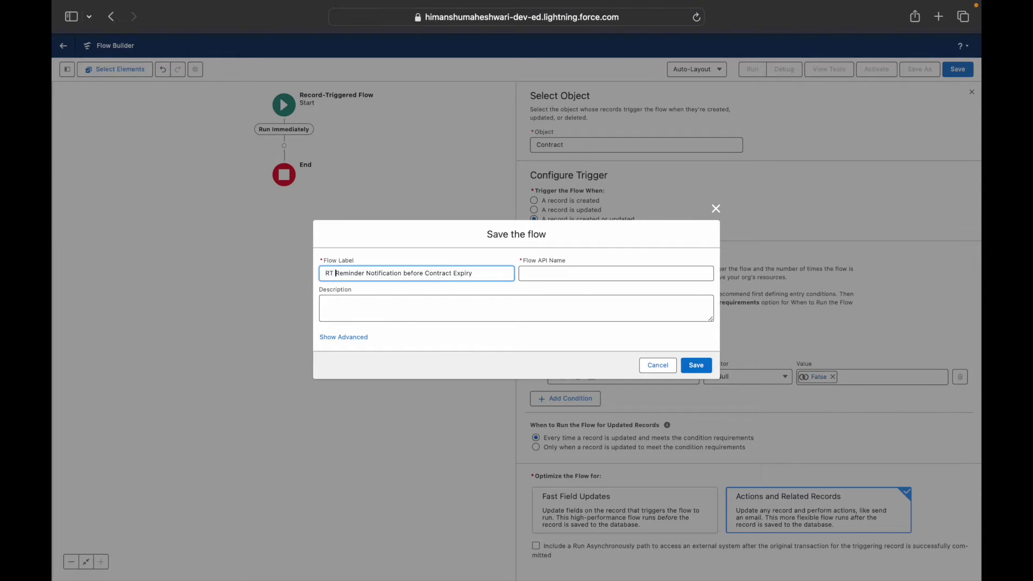
type("#8 -")
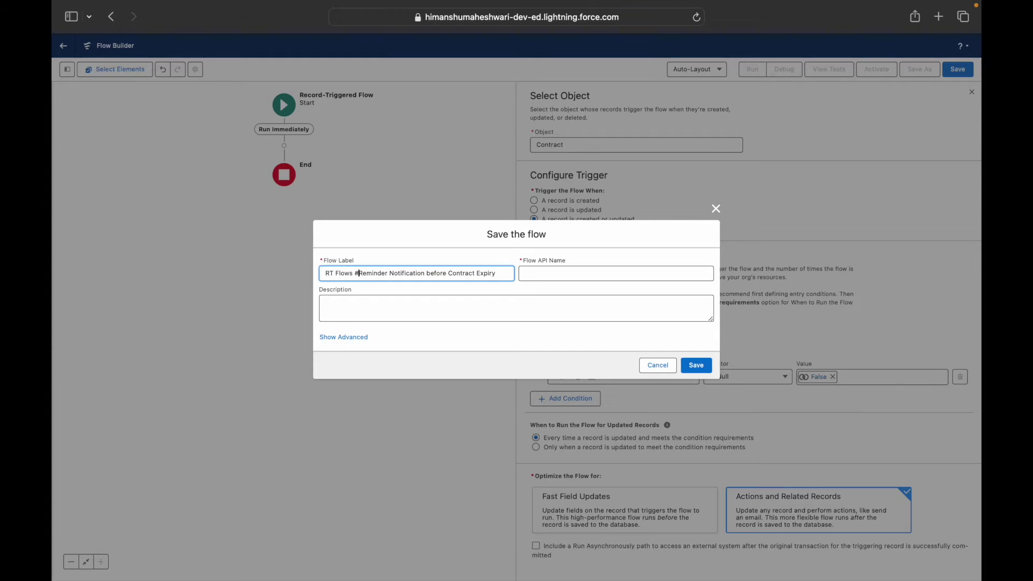
key("Tab")
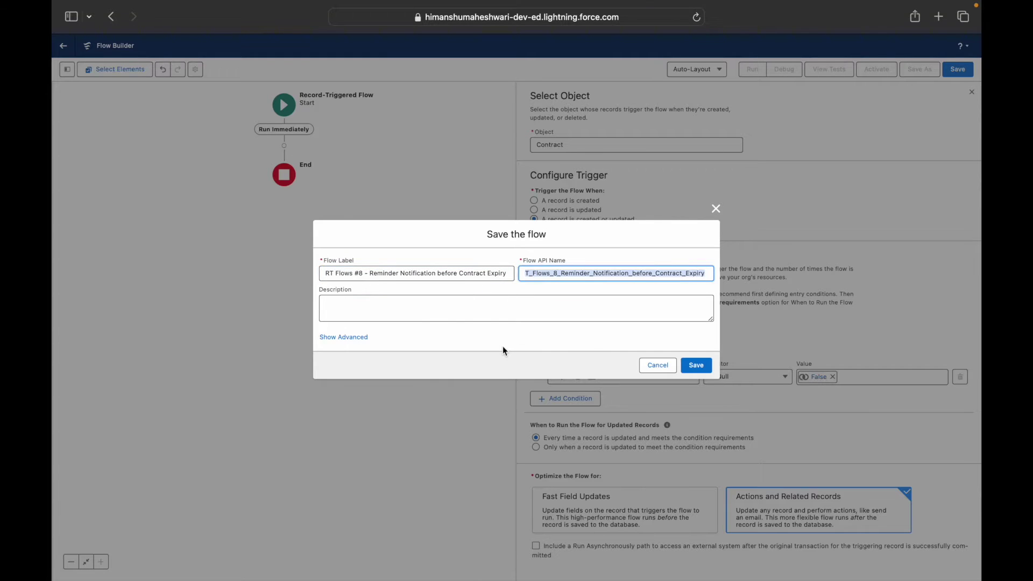
left_click(695, 365)
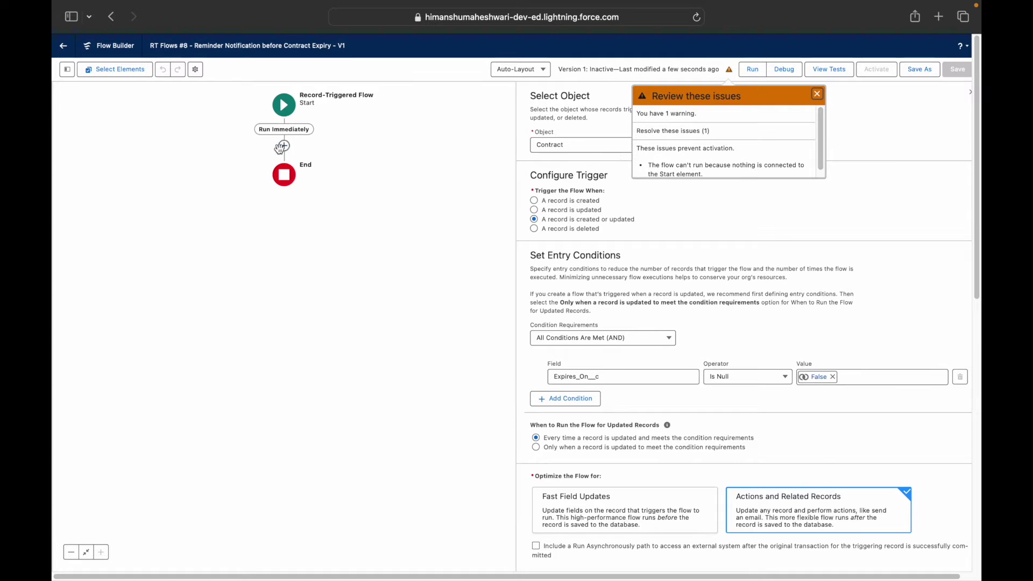
left_click(816, 95)
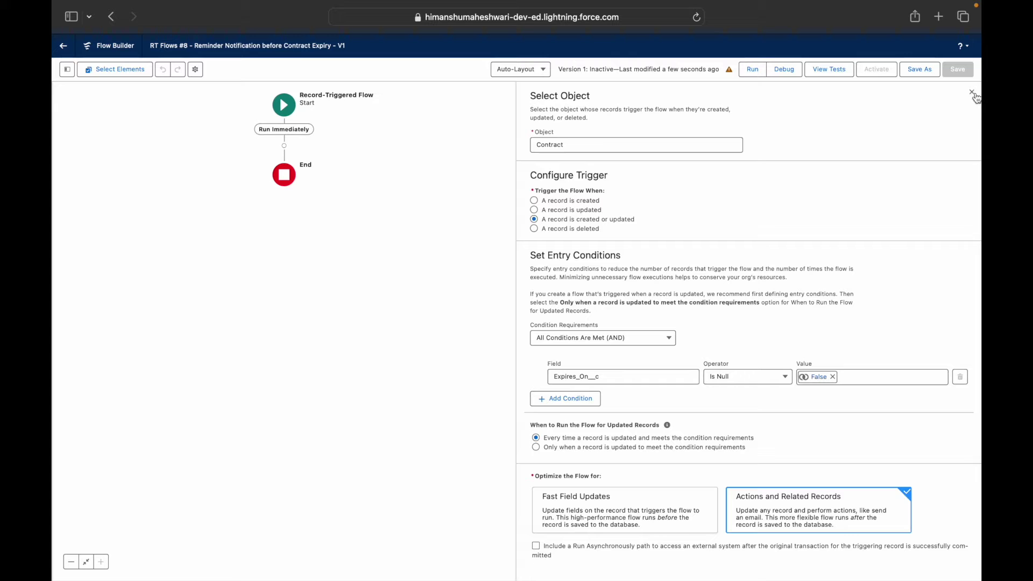
left_click(972, 93)
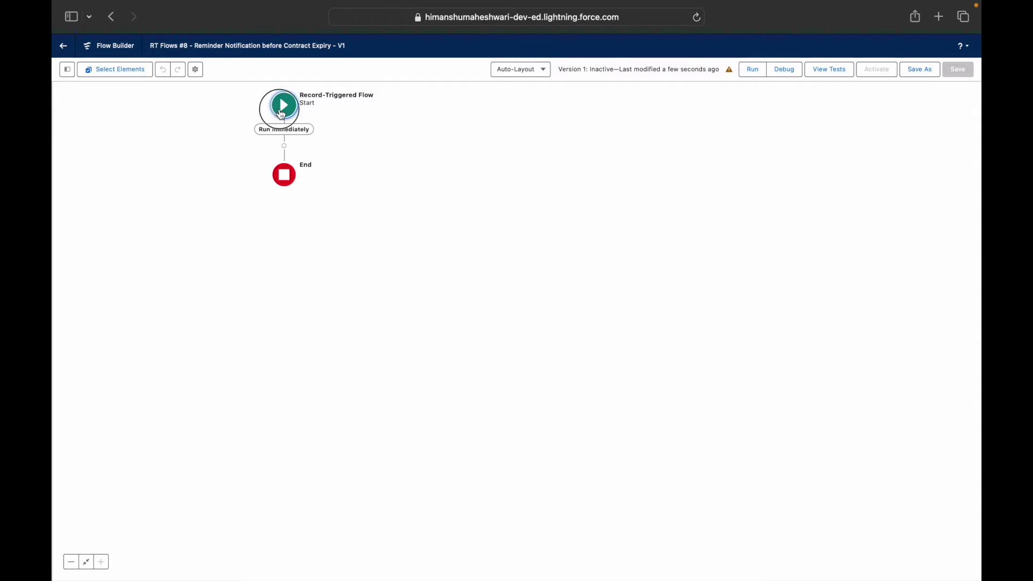
Add a scheduled path to the Start element labelled "30 Days Before Expiry", checking the reminder timings on the Use Case 8 slide.
left_click(281, 99)
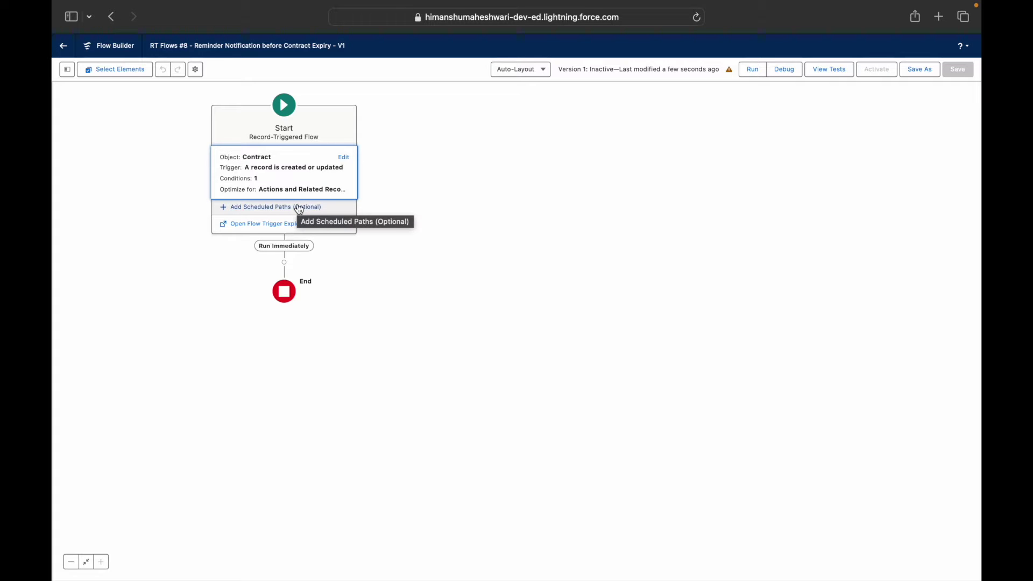
left_click(299, 208)
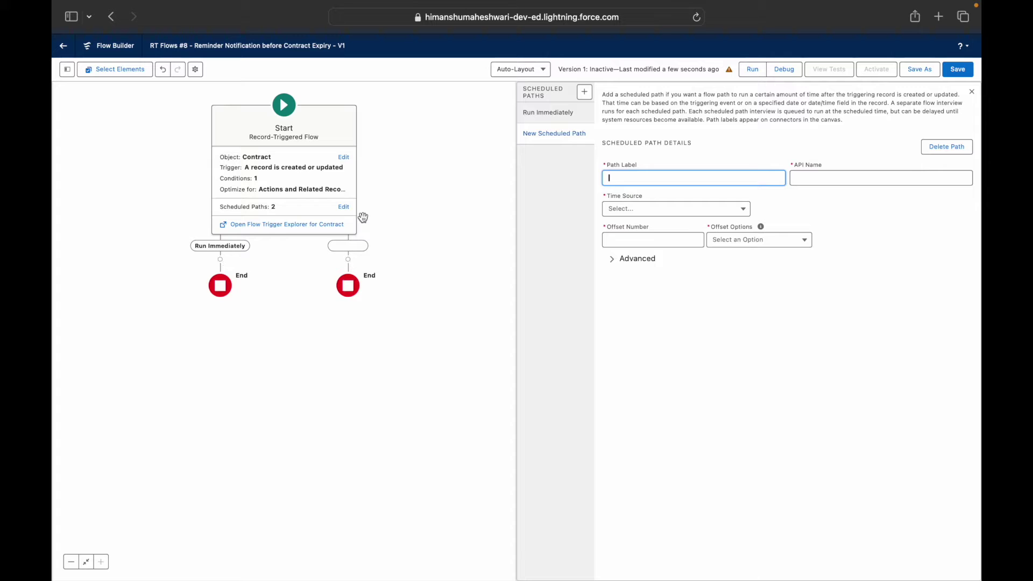
key("ctrl+Right")
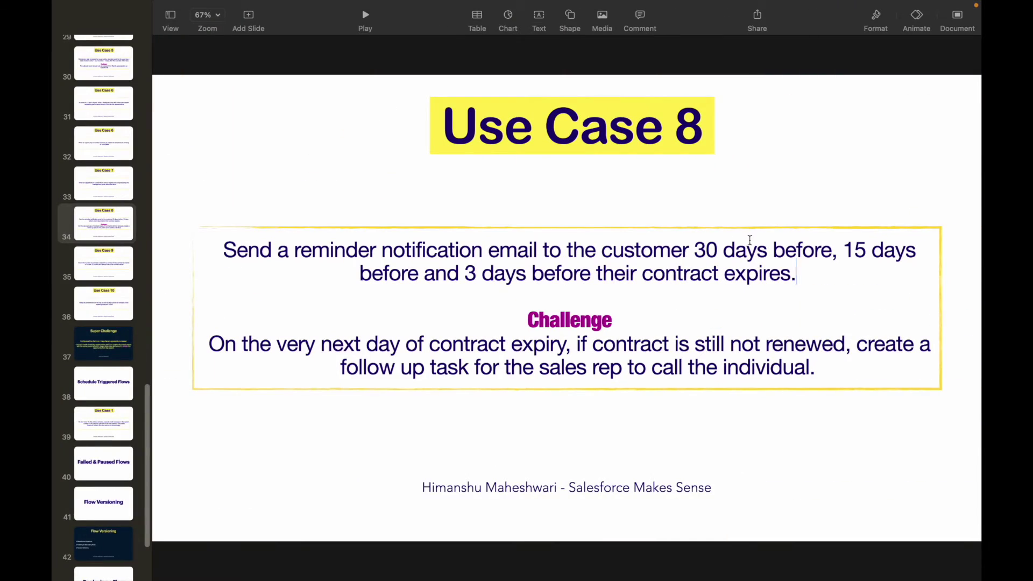
left_click(477, 276)
left_click(544, 277)
key("super+Tab")
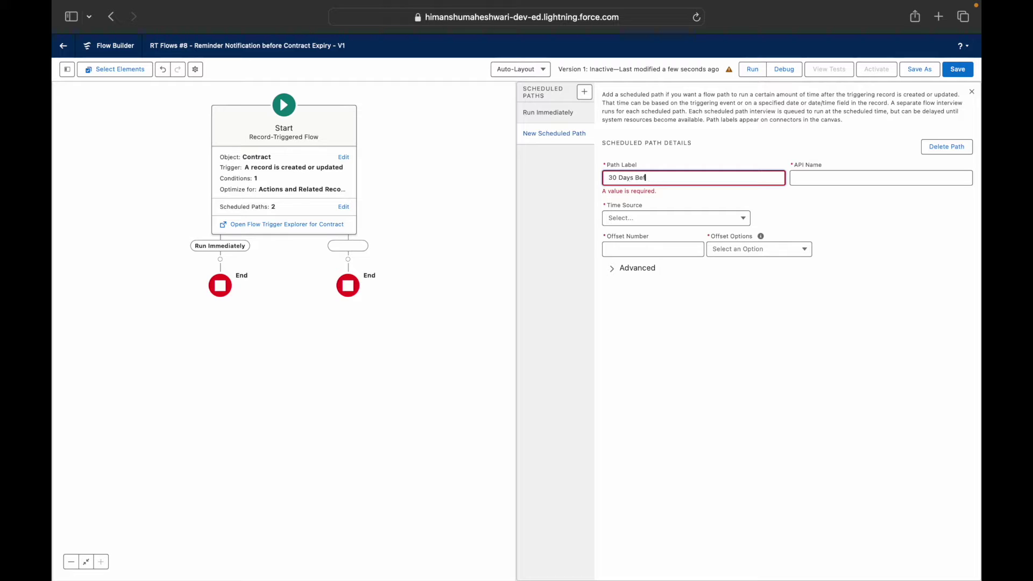
type("30 Days Before Expiry")
key("Tab")
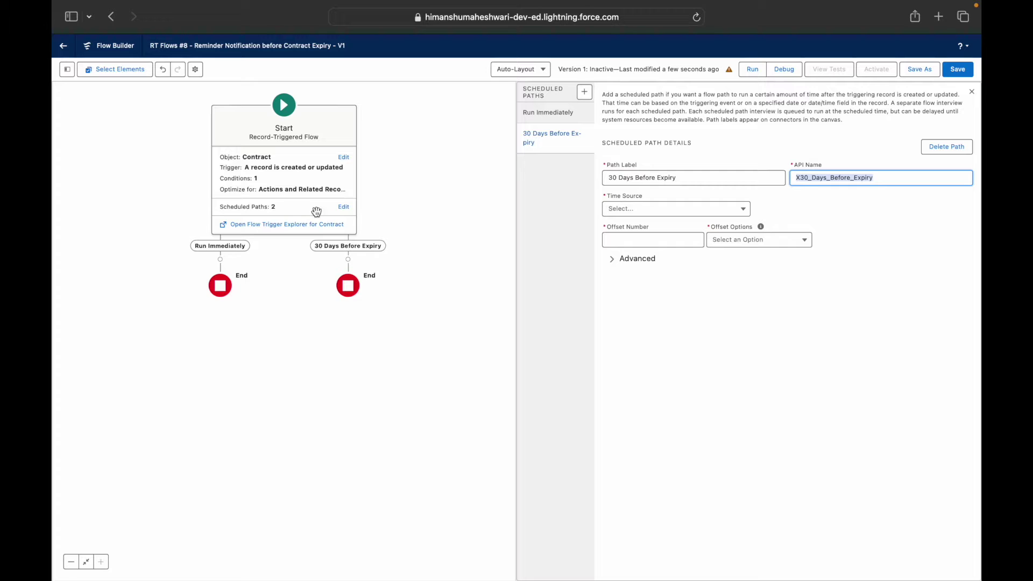
Add two more scheduled paths labelled "15 Days before Expiry" and "3 Days before Expiry".
left_click(584, 91)
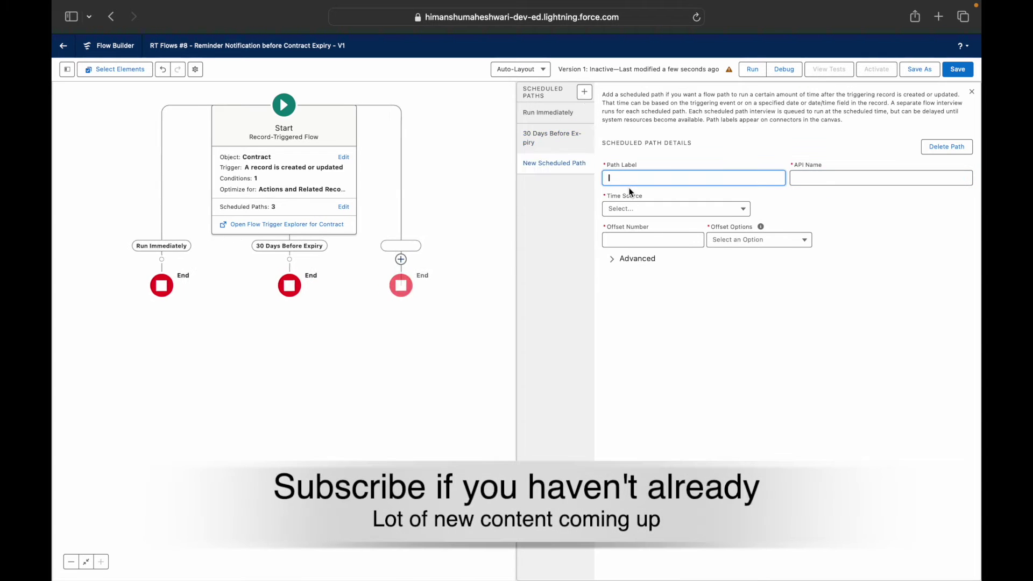
type("15 Days ")
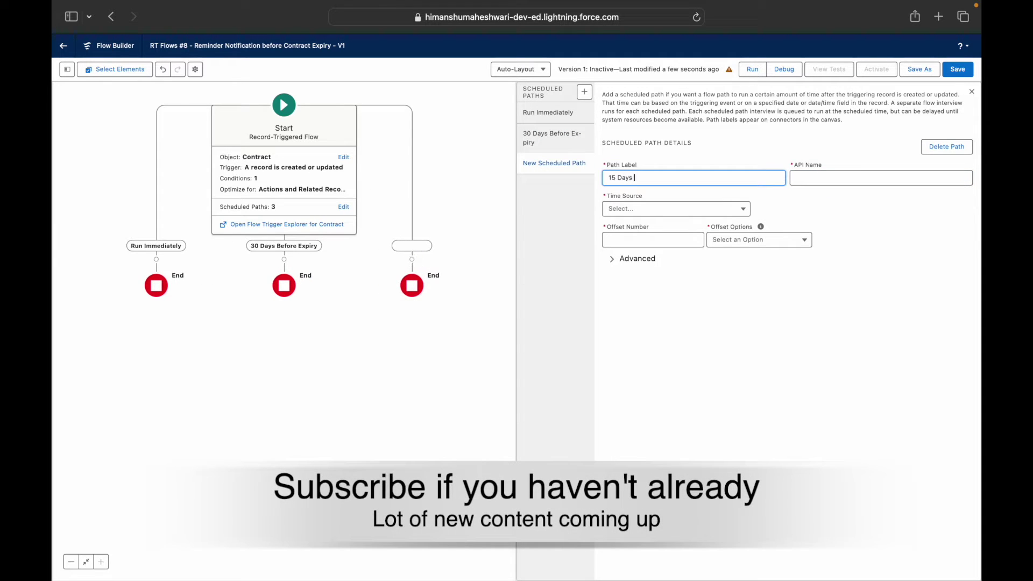
type("before Expiry")
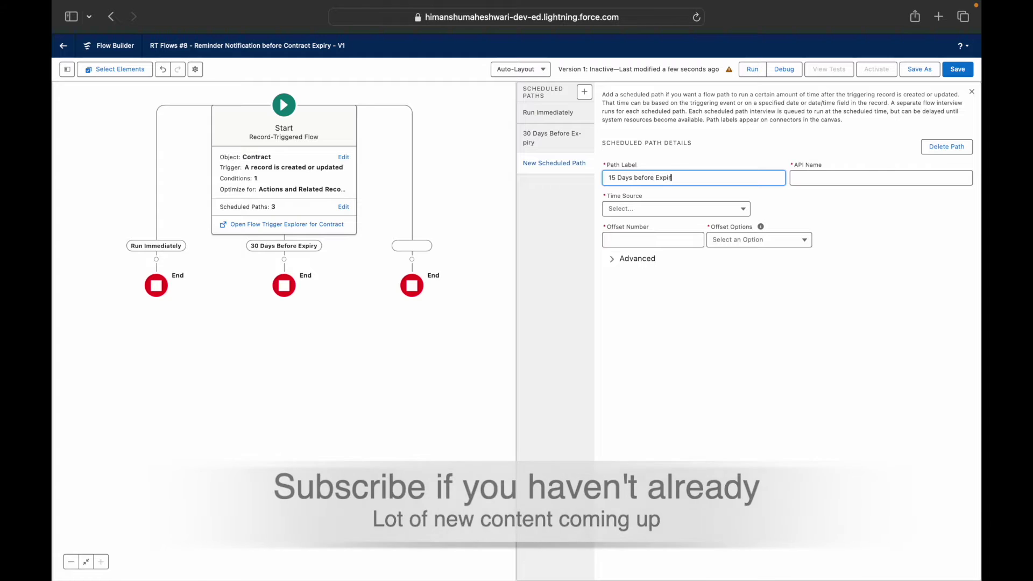
key("Tab")
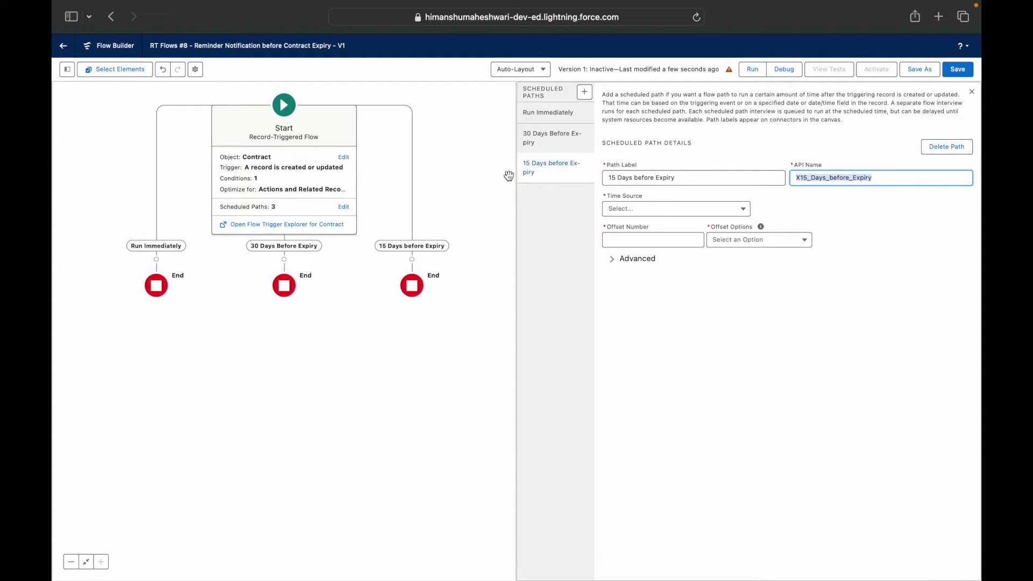
left_click(584, 92)
type("3 Days before Expiry")
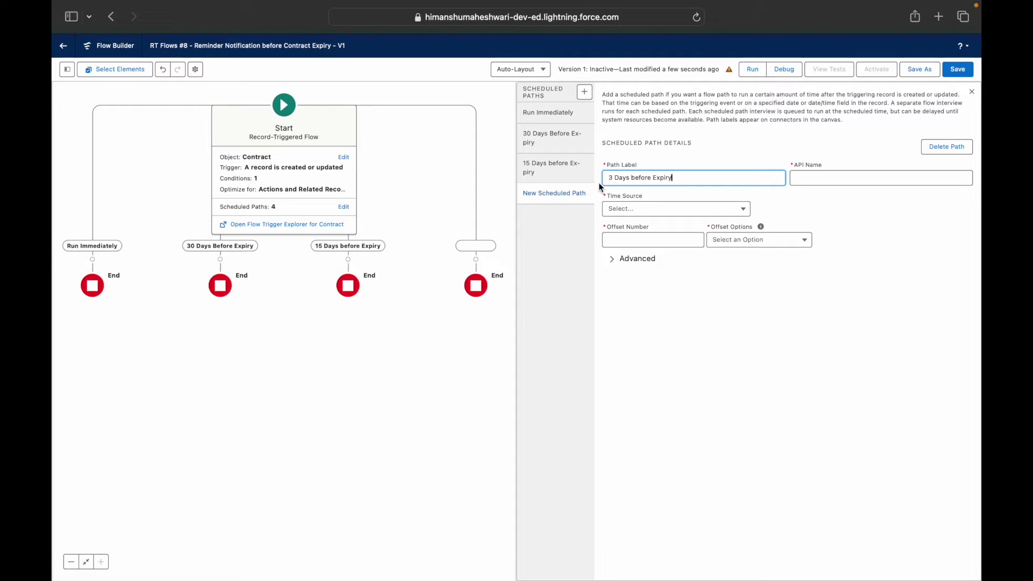
left_click(552, 168)
left_click(558, 196)
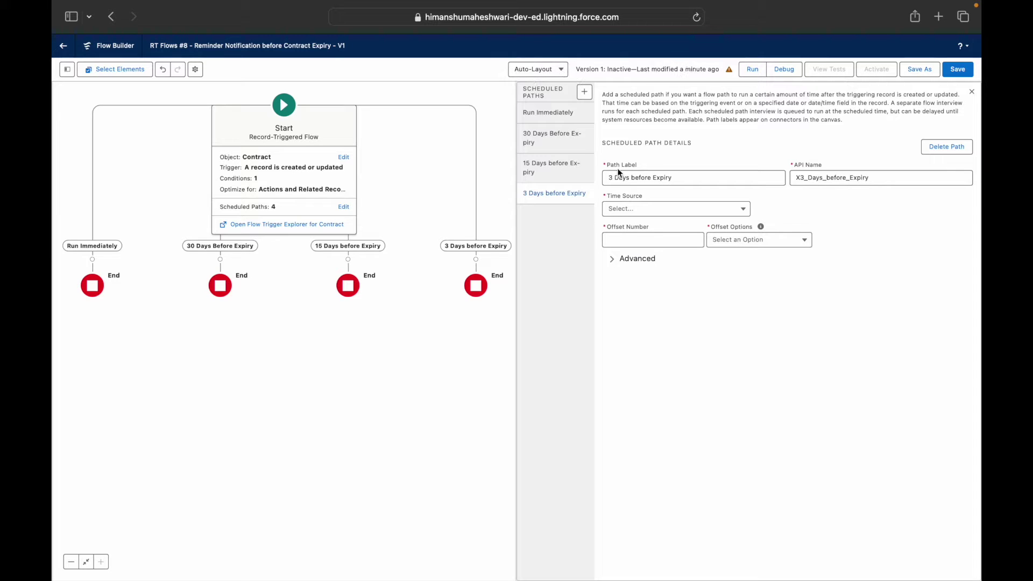
Schedule the 30 Days Before Expiry path with time source Contract: Expires On and an offset of 30 Days Before.
left_click(563, 136)
left_click(645, 210)
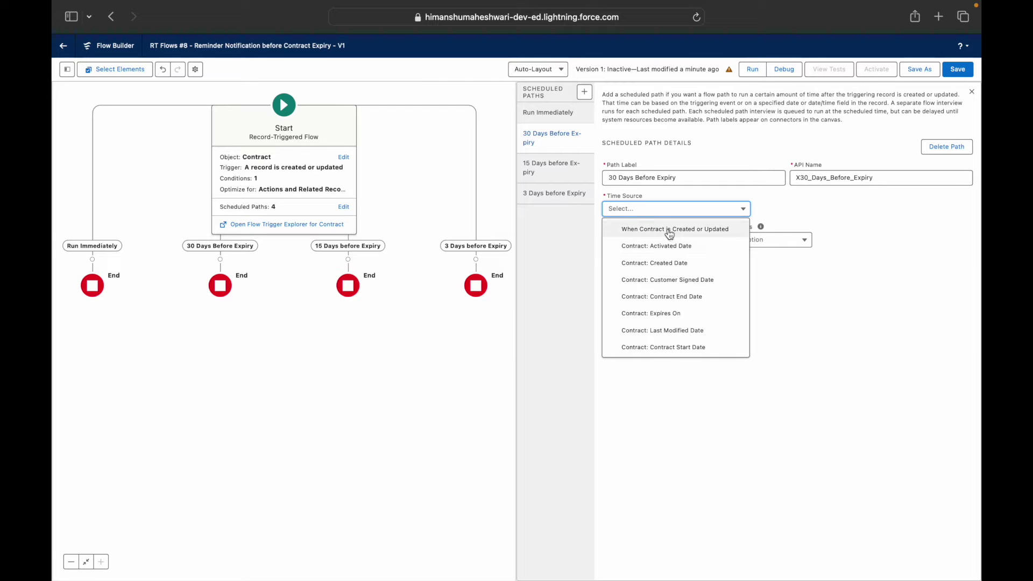
left_click(667, 262)
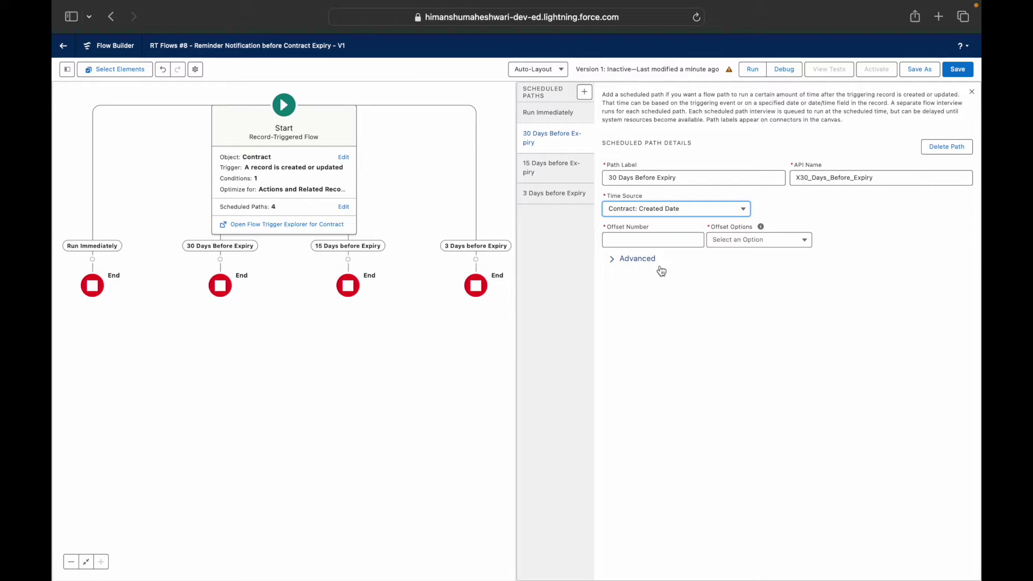
left_click(648, 242)
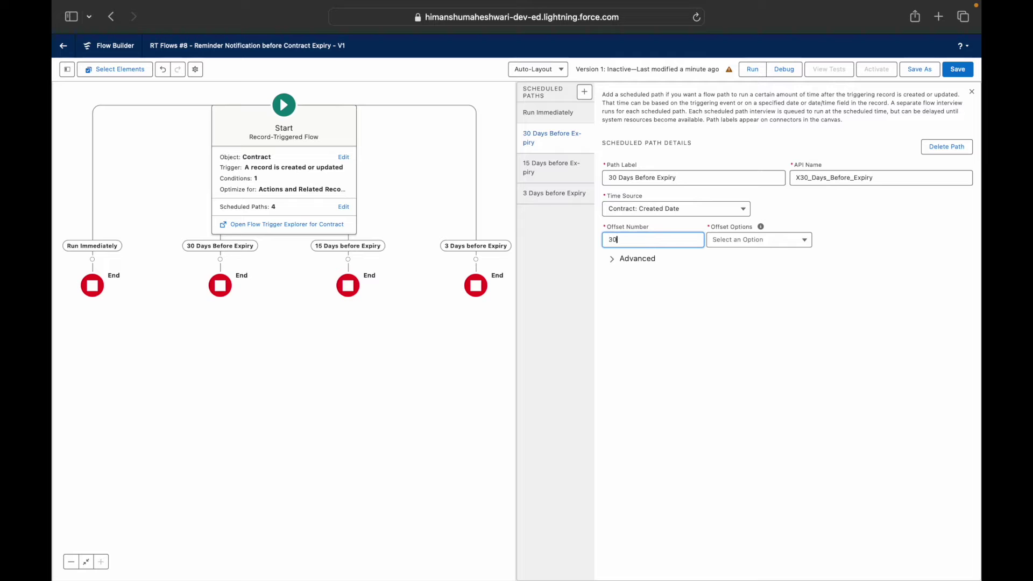
left_click(639, 208)
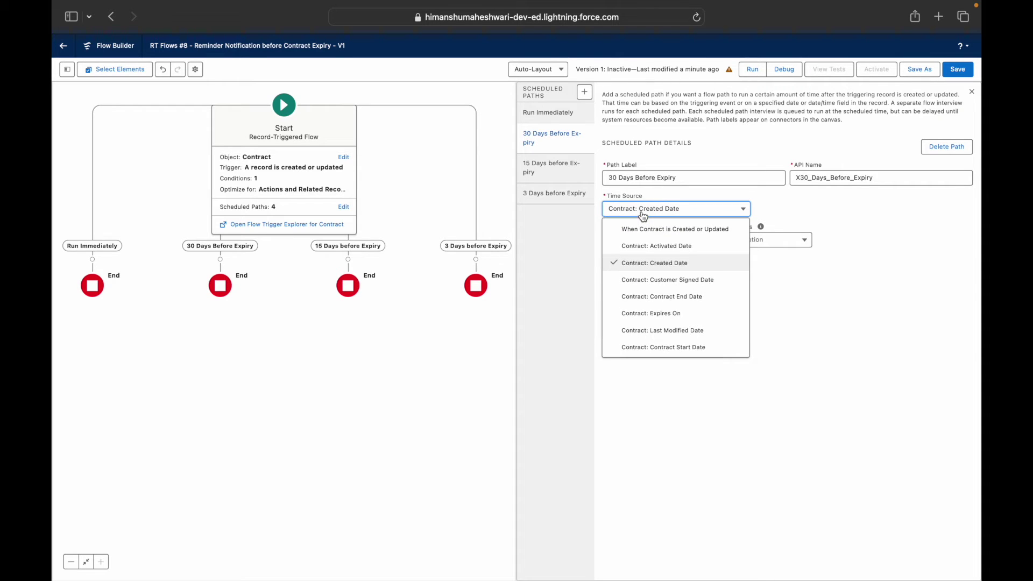
left_click(667, 318)
left_click(726, 245)
left_click(736, 307)
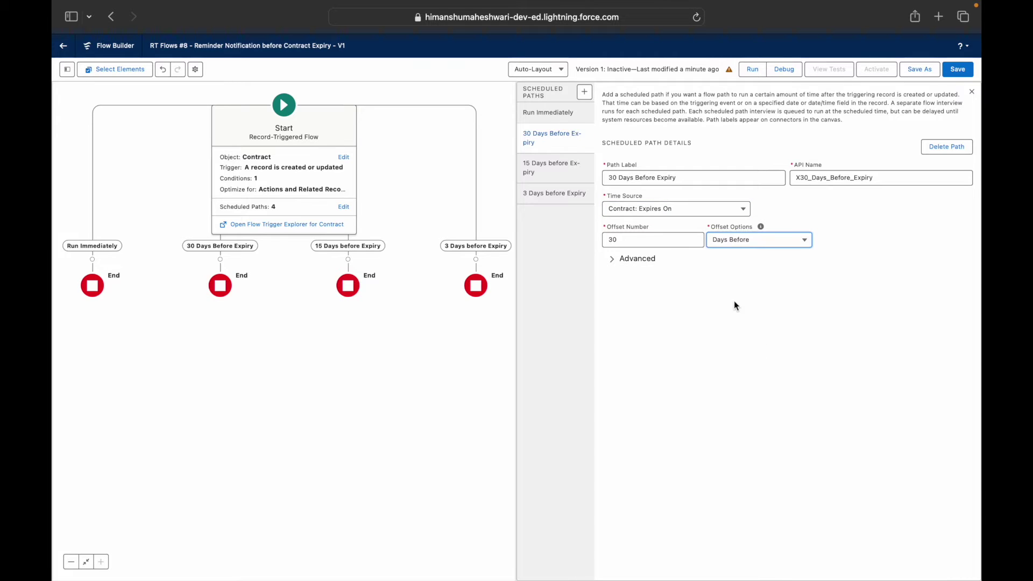
left_click(759, 246)
left_click(756, 309)
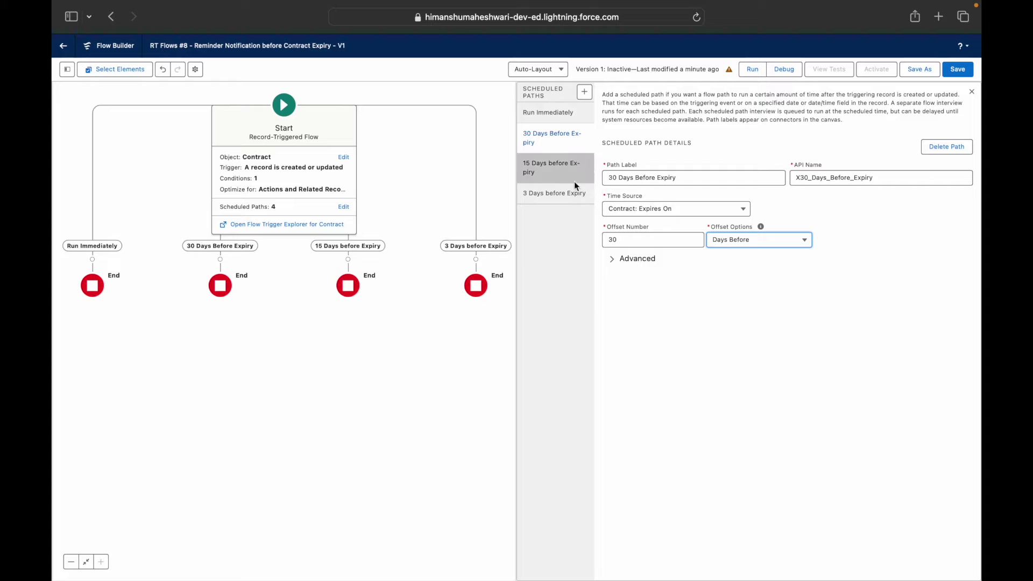
Schedule the 15 Days before Expiry path with time source Contract: Expires On and an offset of 15 Days Before.
left_click(562, 164)
left_click(655, 209)
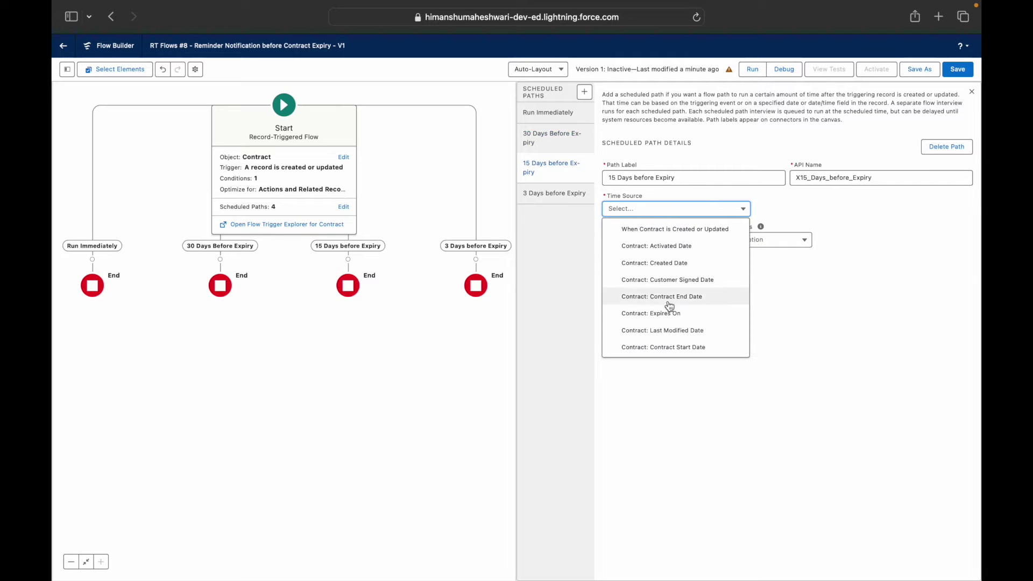
left_click(666, 313)
left_click(659, 240)
type("15")
left_click(745, 256)
left_click(743, 243)
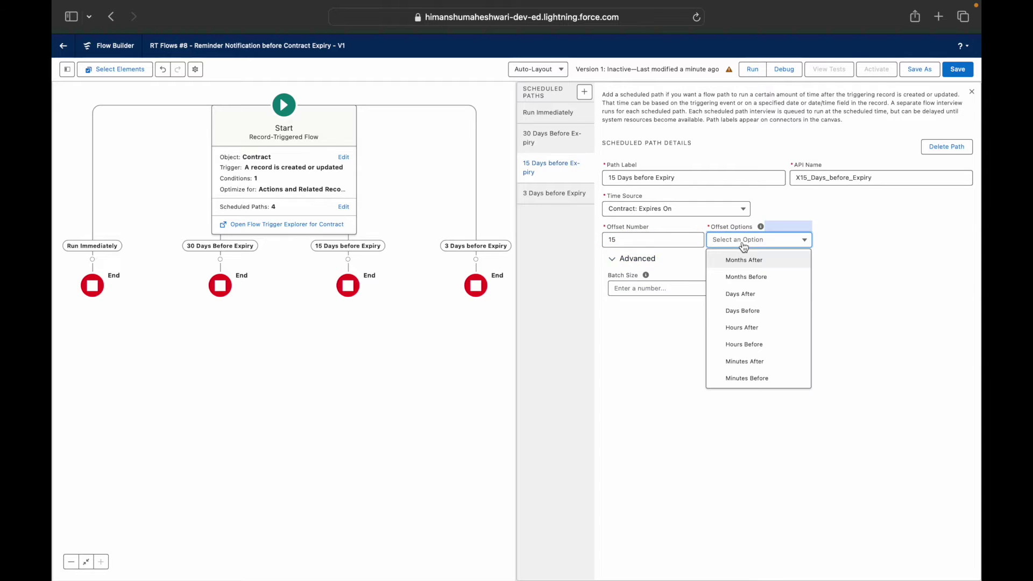
left_click(746, 312)
Schedule the 3 Days before Expiry path with time source Contract: Expires On and an offset of 3 Days Before.
left_click(556, 195)
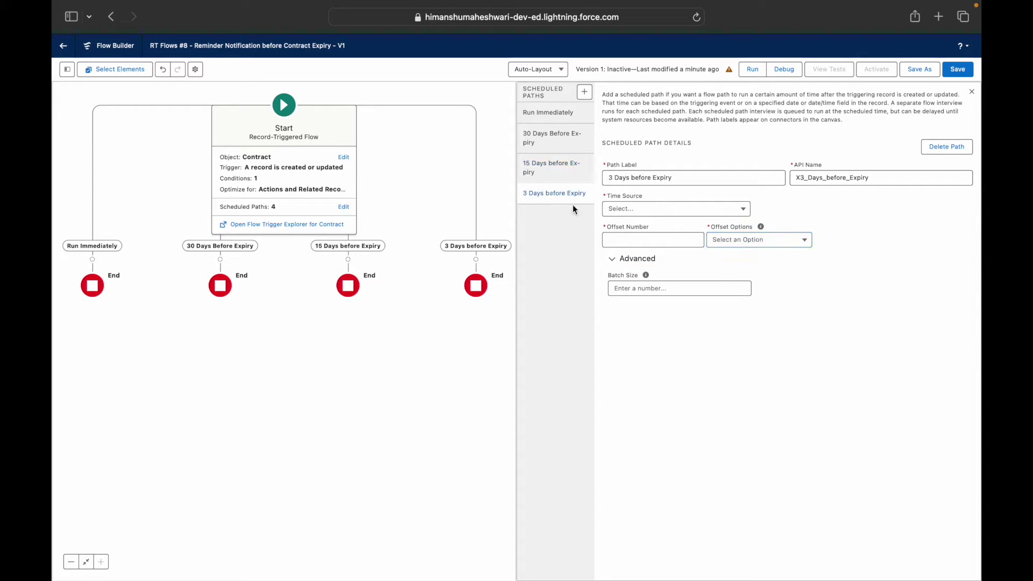
left_click(635, 238)
left_click(725, 242)
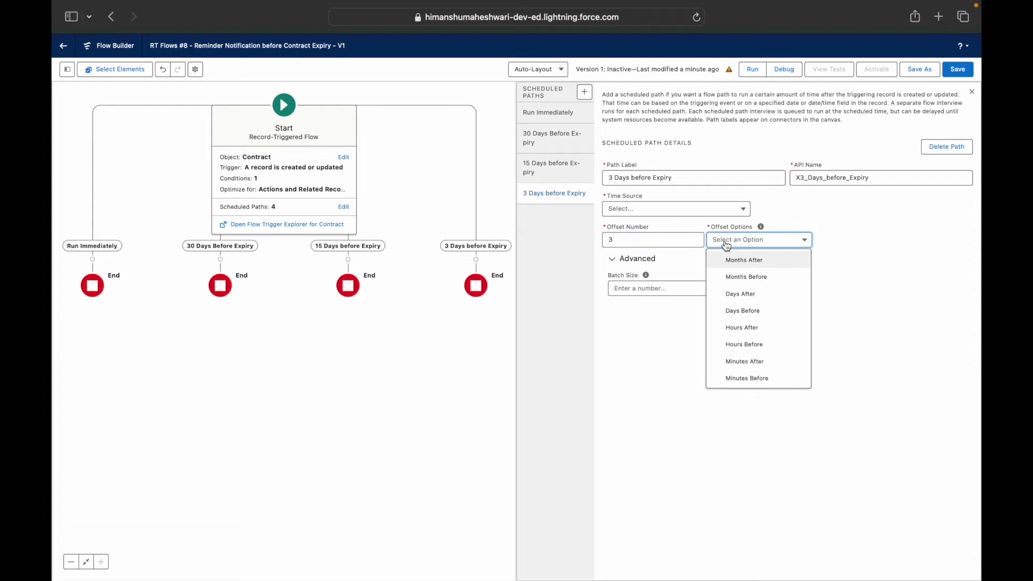
left_click(742, 309)
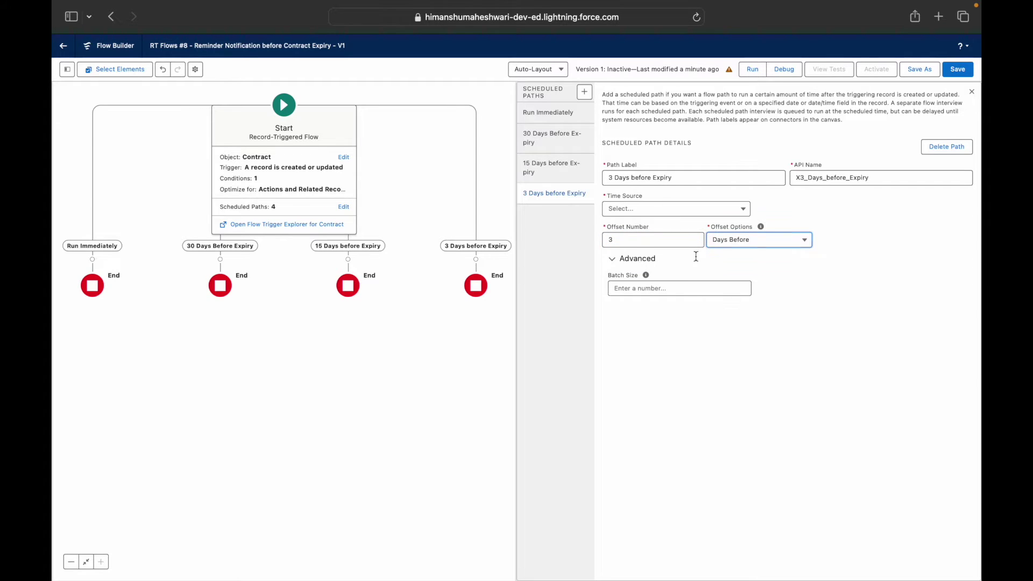
left_click(645, 209)
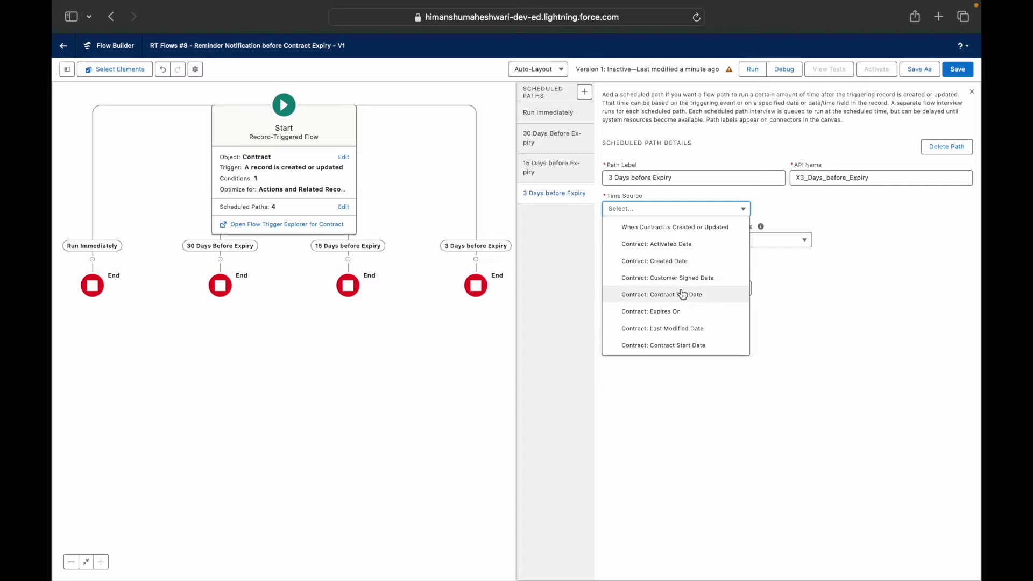
left_click(672, 311)
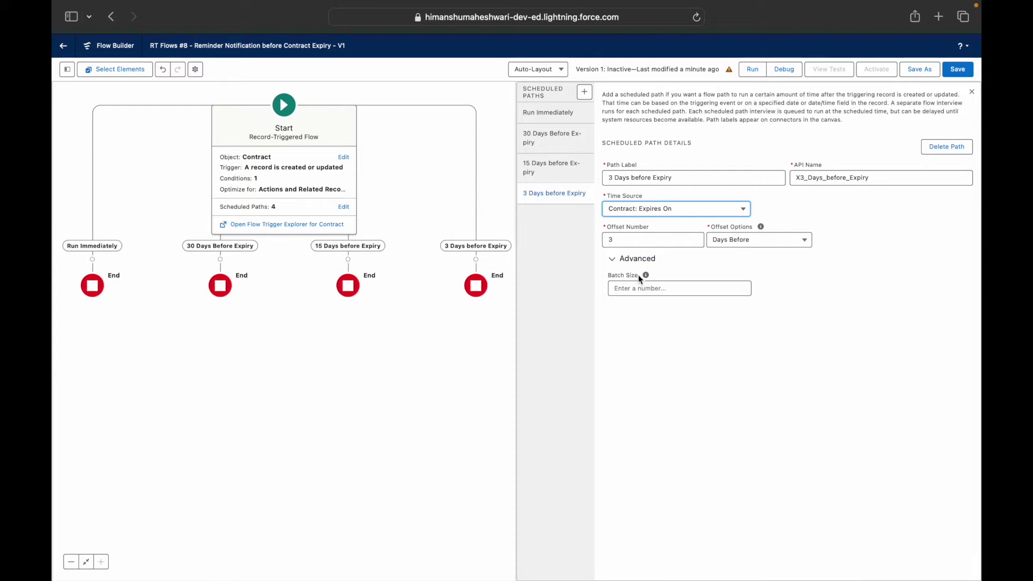
mouse_move(645, 277)
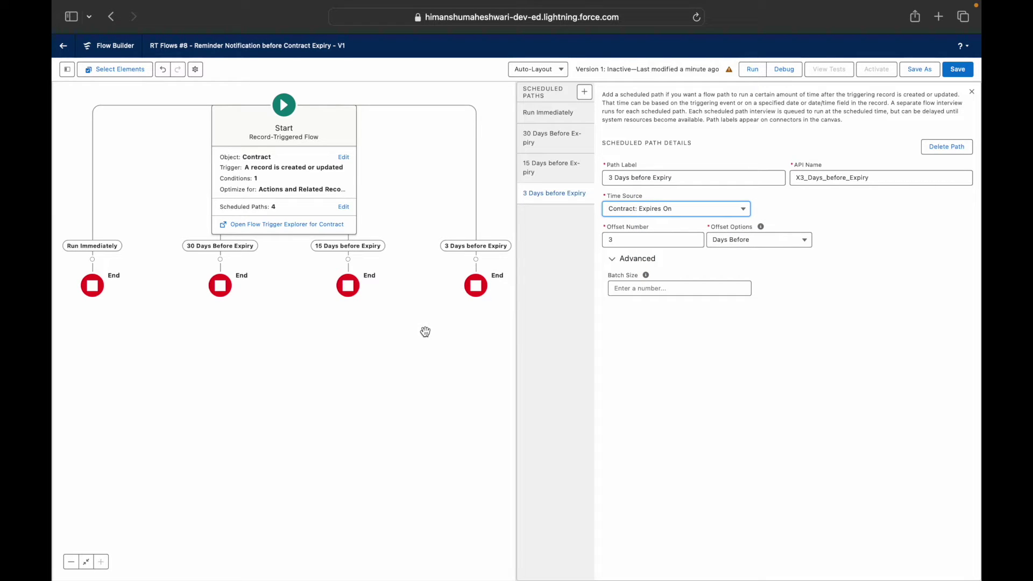
left_click(648, 289)
type("5")
key("BackSpace")
left_click(613, 260)
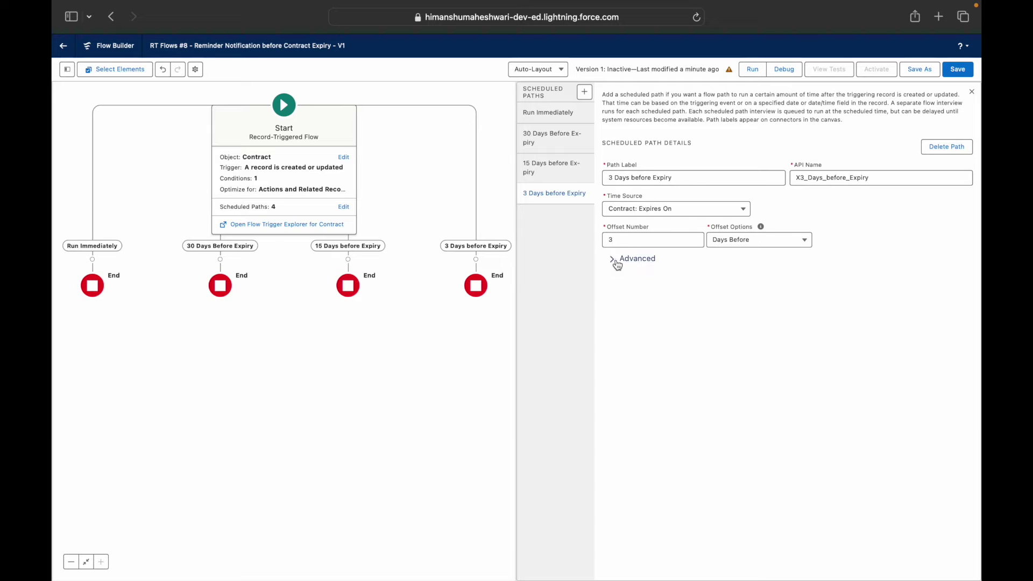
left_click(550, 142)
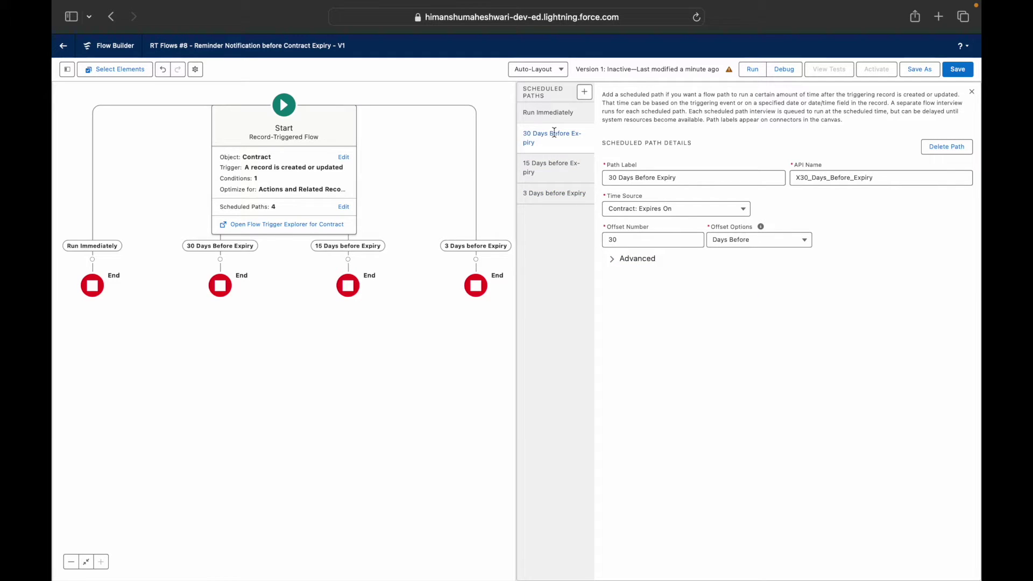
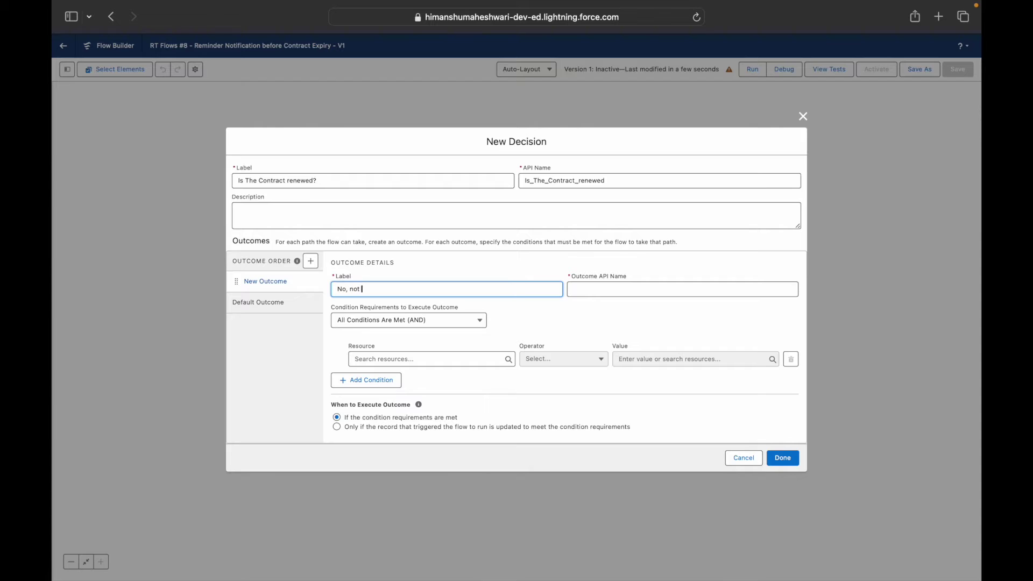
Label the new decision's first outcome "Yes, renewed" with API name Yes_renewed.
key("super+a")
type("Y")
key("Tab")
Set the Yes, renewed outcome's condition to $Record > Status Equals Renewal Done and finish the decision.
left_click(404, 357)
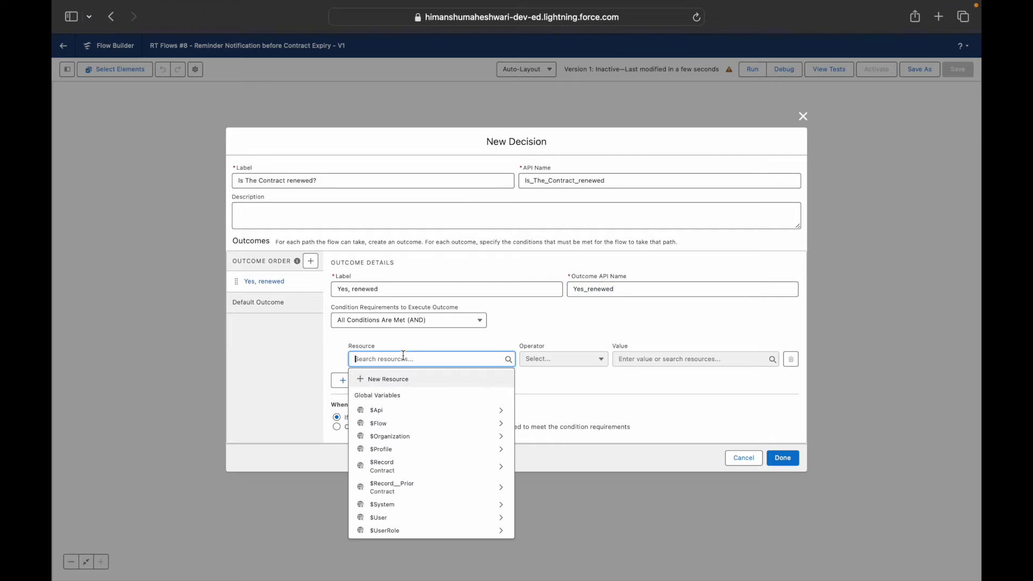
type("$Record.Stat")
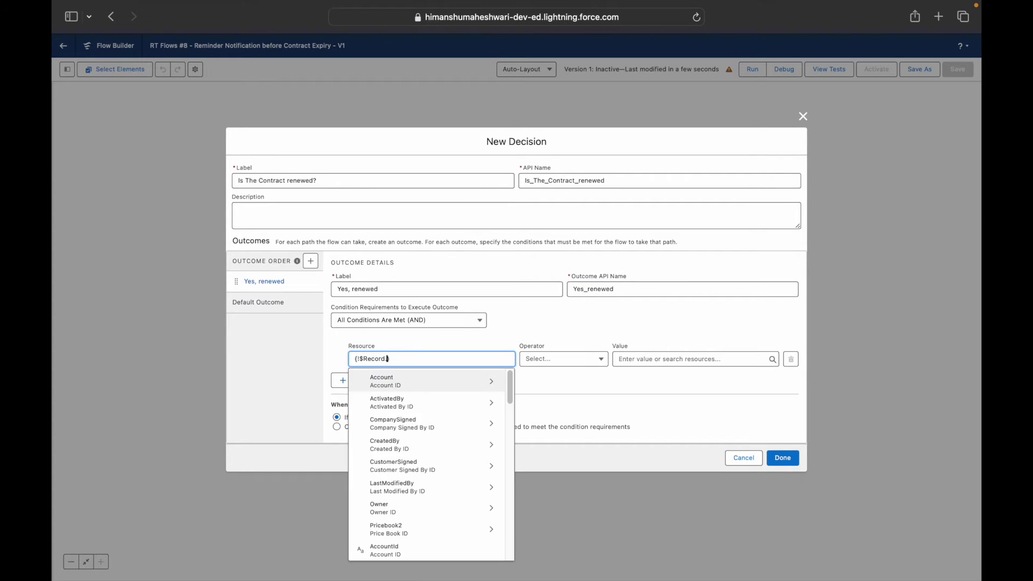
key("Down")
key("Down")
key("Return")
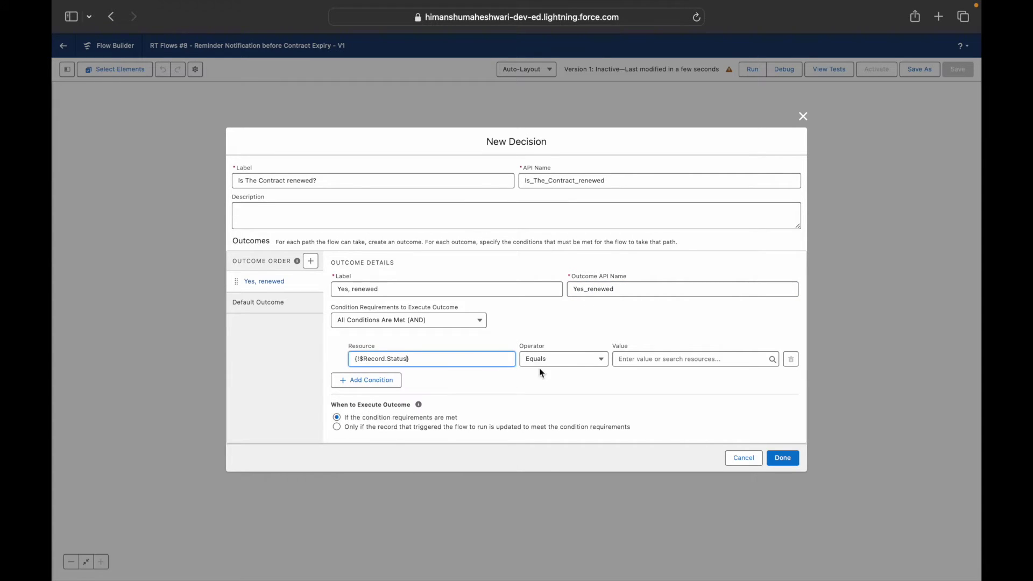
left_click(634, 359)
type("re")
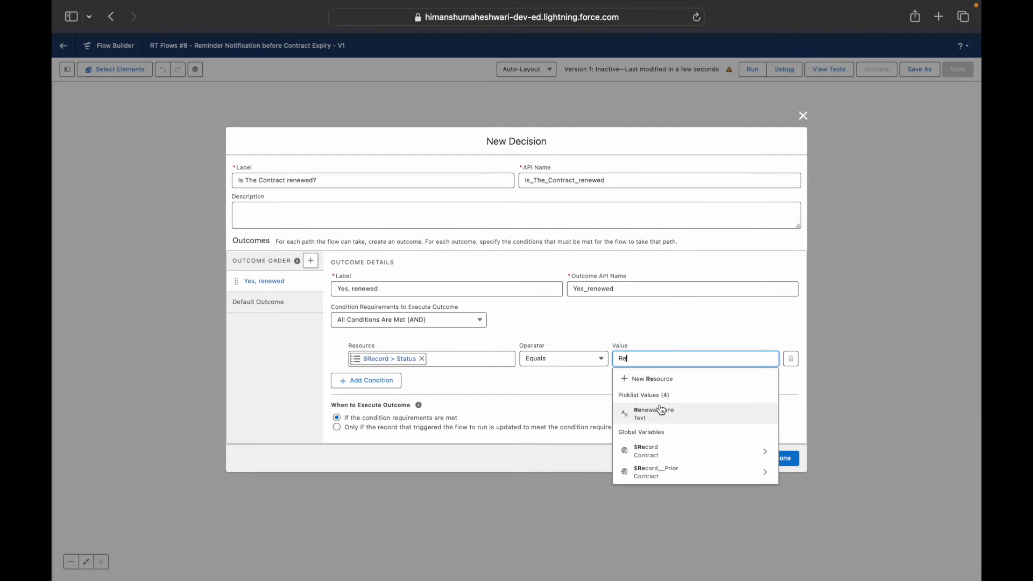
left_click(665, 409)
left_click(633, 346)
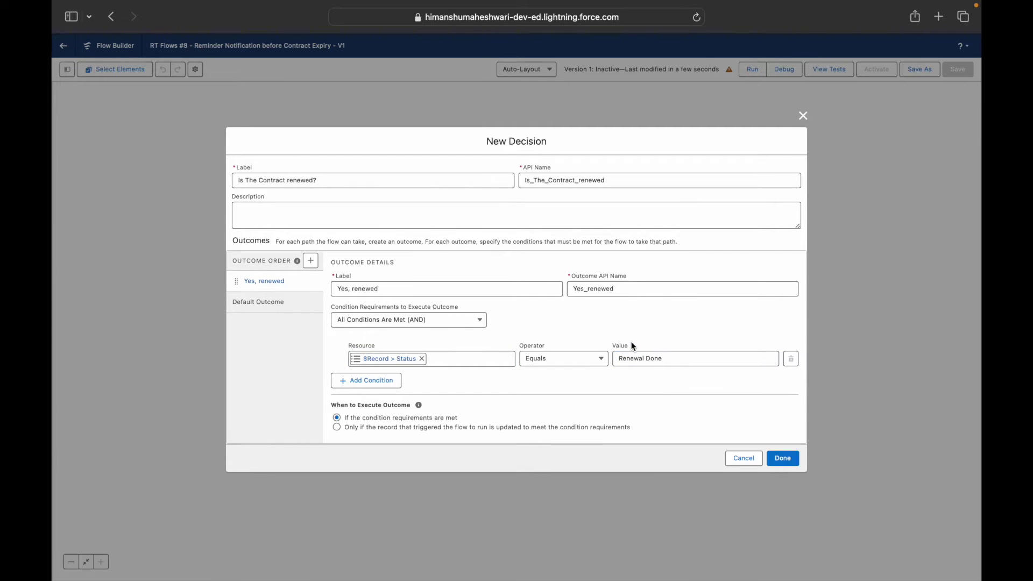
left_click(799, 459)
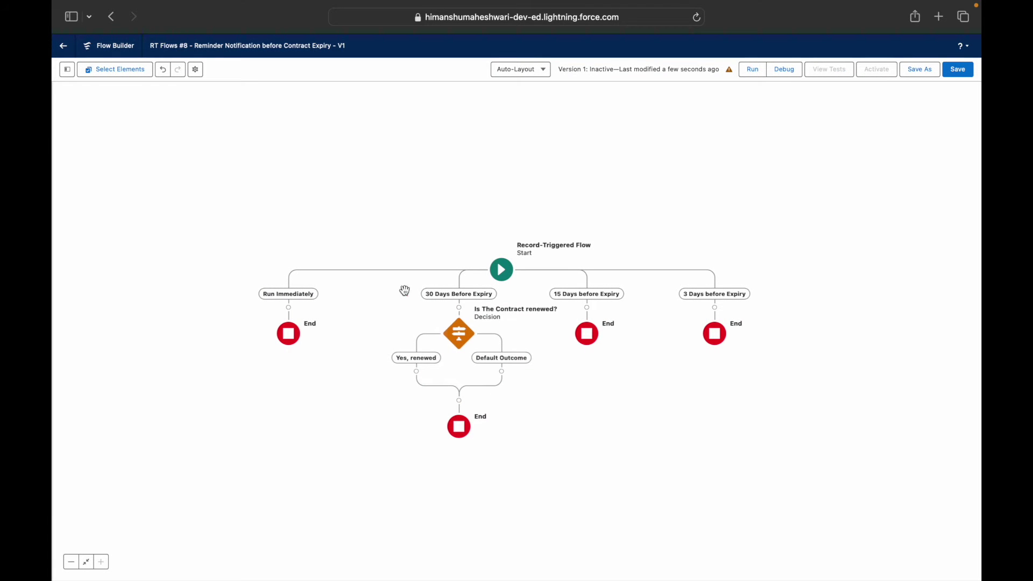
Rename the default outcome of the Is The Contract renewed? decision to "Not renewed yet, send an email".
left_click(462, 335)
left_click(457, 429)
left_click(286, 283)
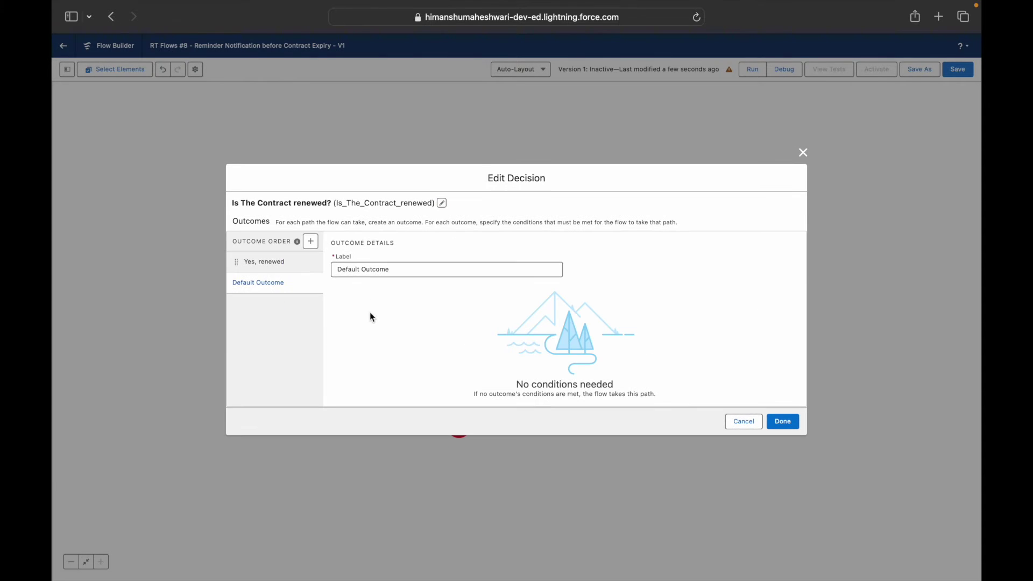
triple_click(375, 275)
type("No")
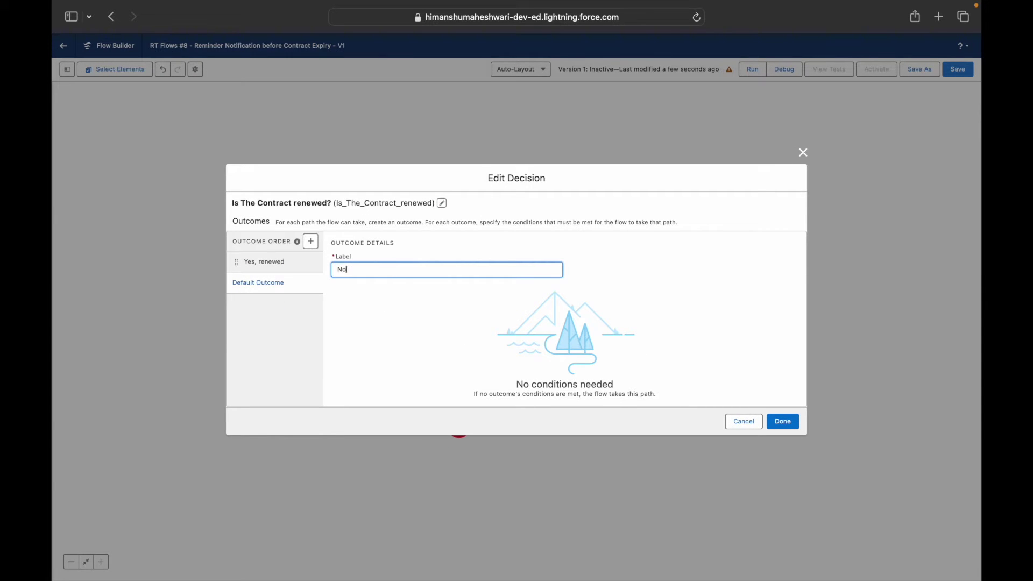
type("t renewed yet, send an email")
left_click(783, 421)
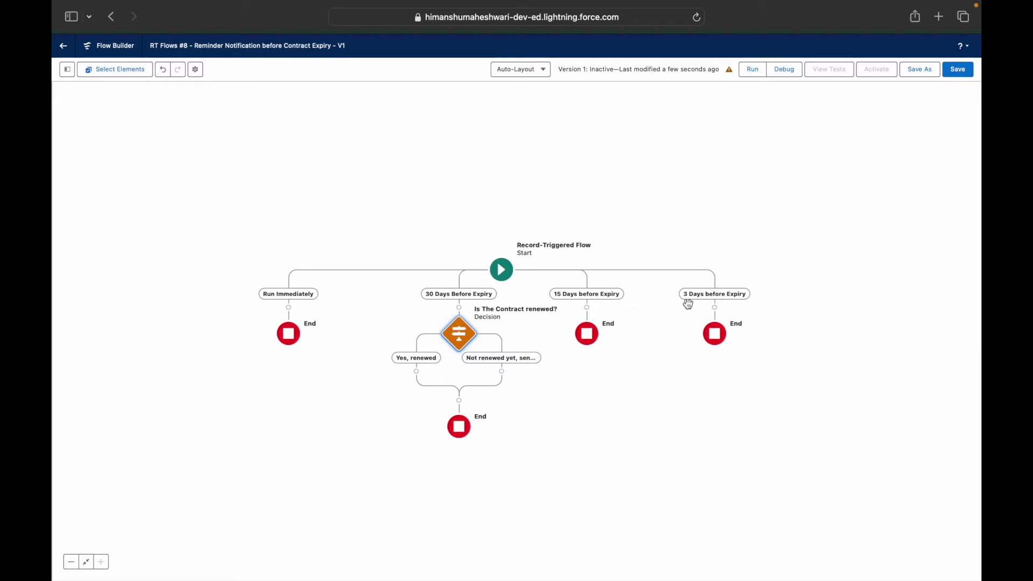
Copy the Is The Contract renewed? decision and paste it into the 15 Days and 3 Days before Expiry paths.
left_click(462, 342)
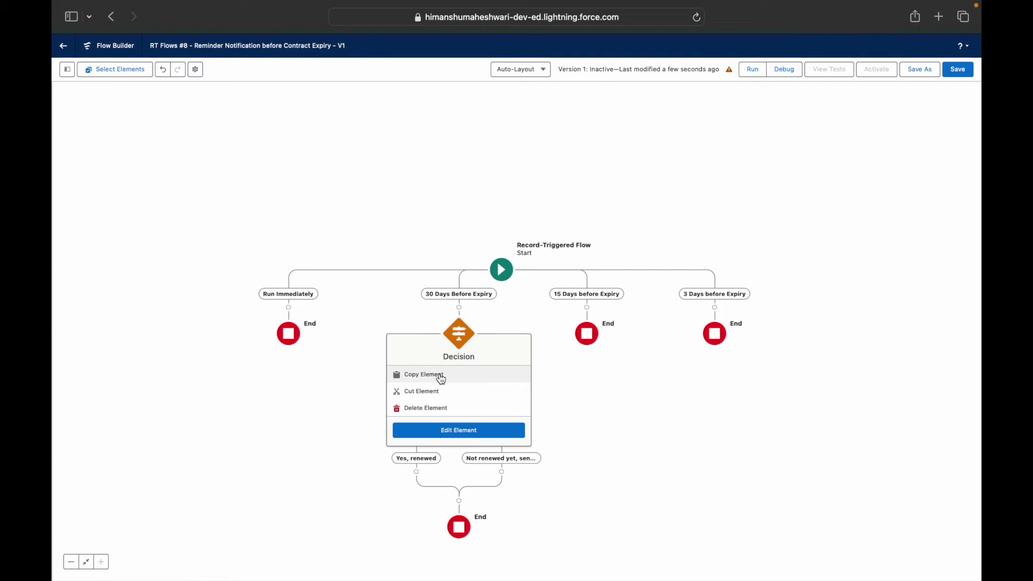
left_click(443, 376)
left_click(587, 308)
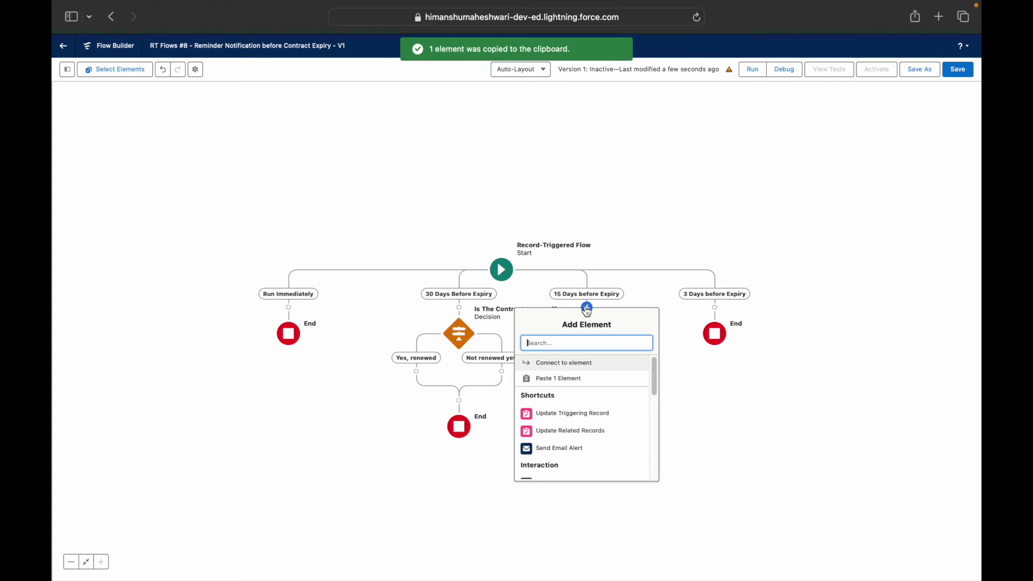
left_click(559, 378)
left_click(733, 304)
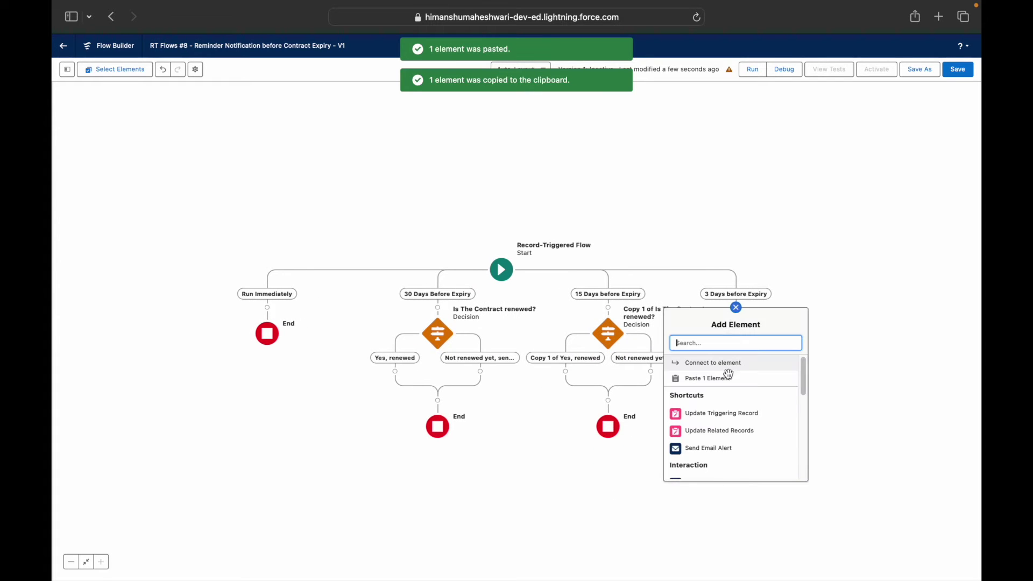
left_click(719, 376)
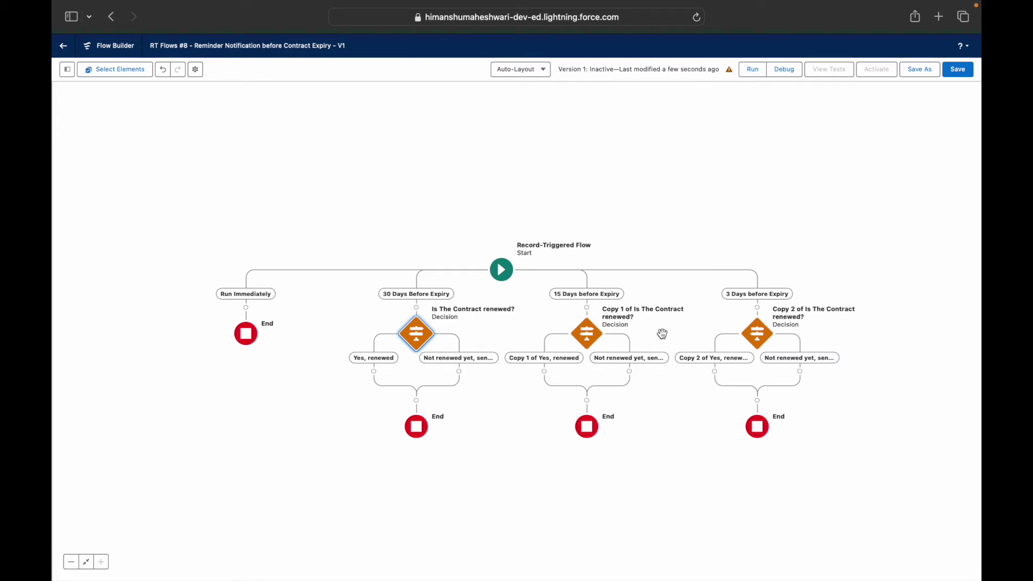
Relabel the copied outcome in the 15-day path's decision "Yes, renewed before 15 days" with API name Yes_renewed_before_15_days.
double_click(594, 339)
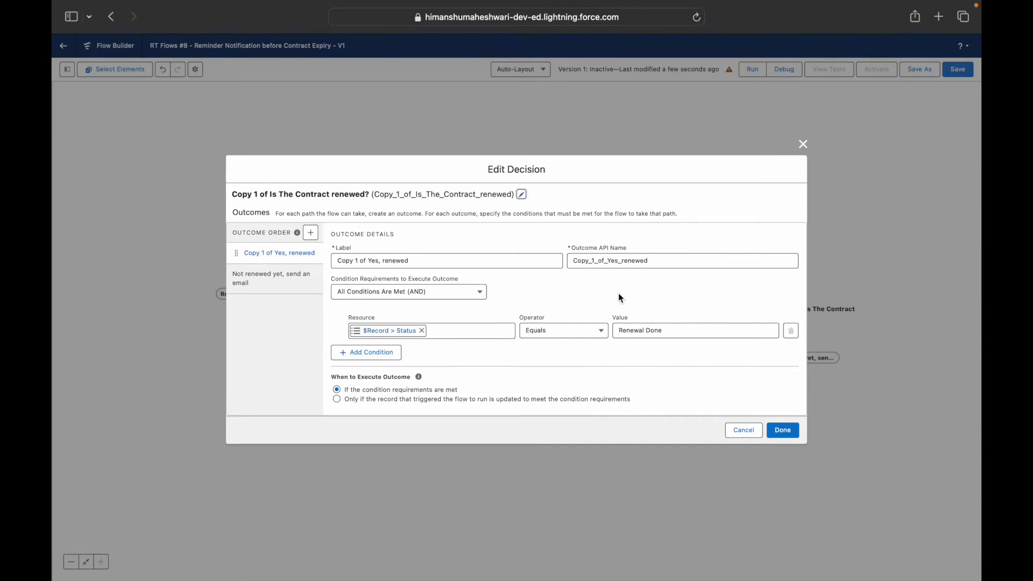
left_click(609, 263)
double_click(649, 265)
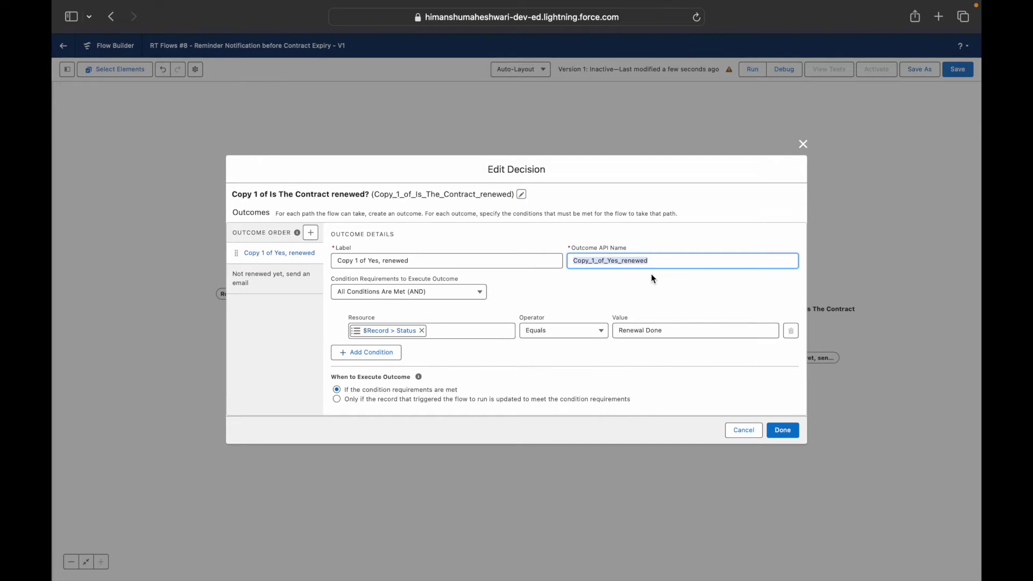
left_click(367, 262)
key("BackSpace")
key("BackSpace")
key("BackSpace")
key("BackSpace")
key("BackSpace")
key("BackSpace")
key("BackSpace")
key("BackSpace")
key("BackSpace")
key("BackSpace")
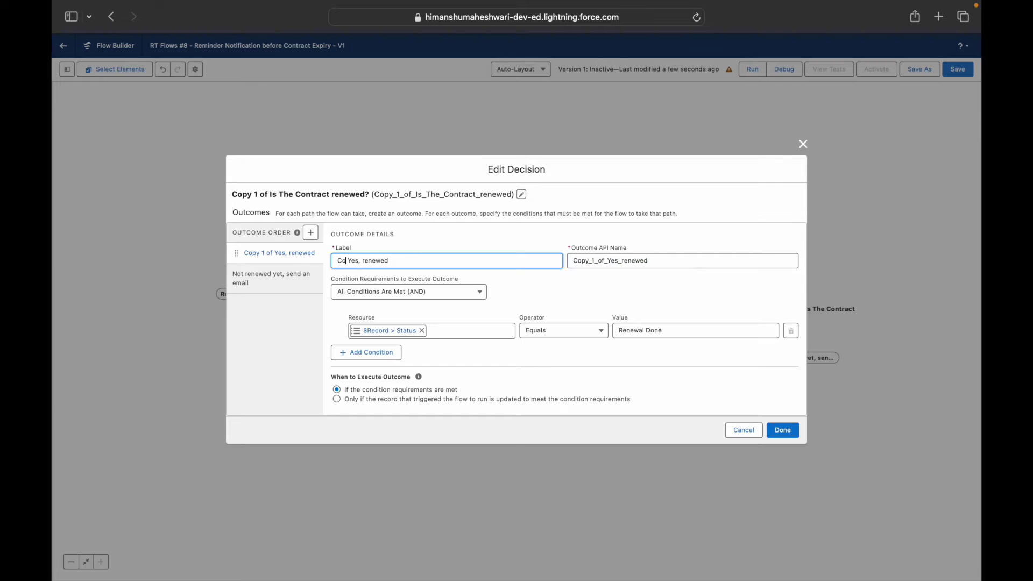
key("BackSpace")
key("Tab")
key("BackSpace")
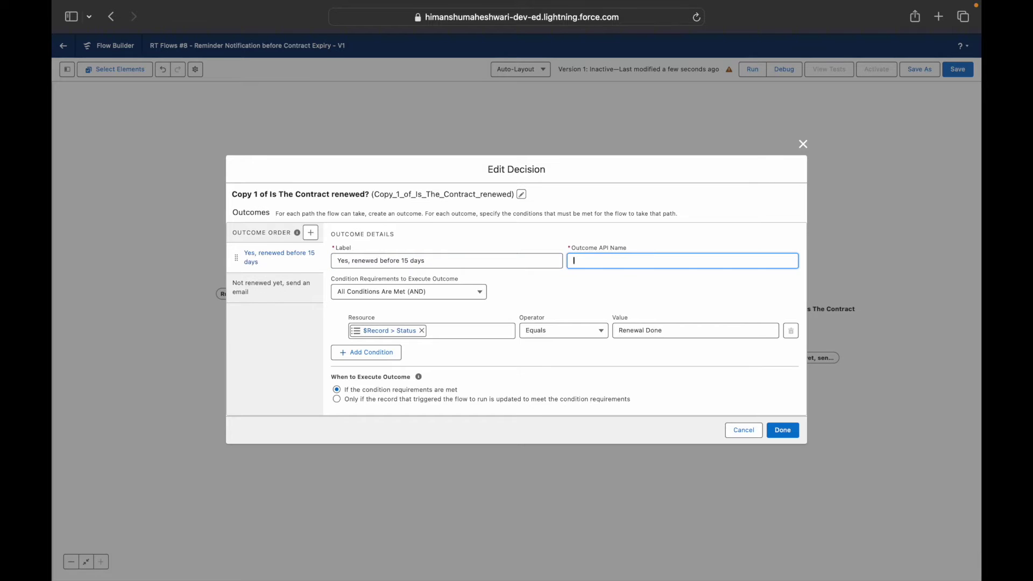
left_click(437, 267)
key("Tab")
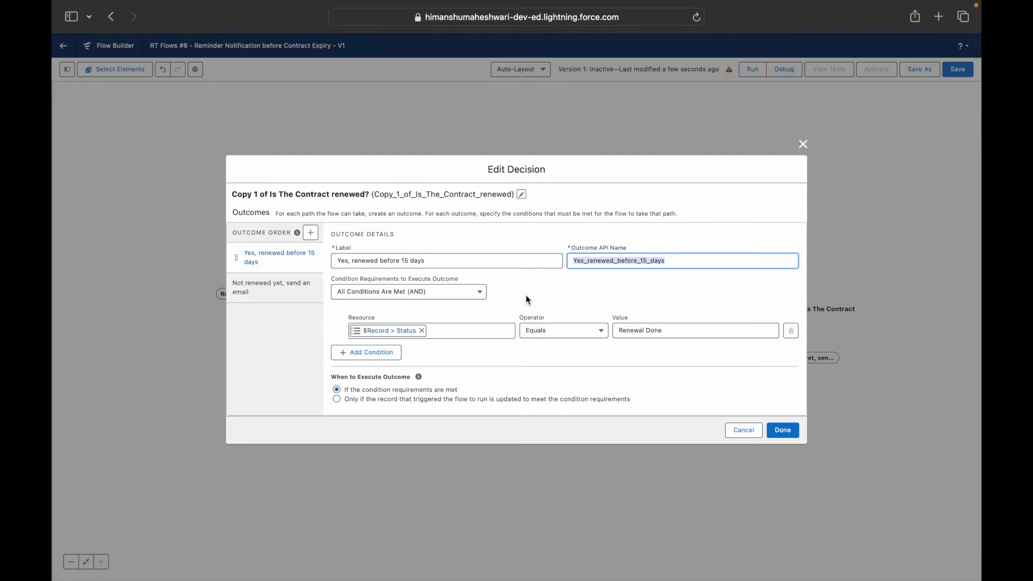
Rename the 15-day path's decision "Is The Contract renewed prior to 15 days?" with API name Is_The_Contract_renewed_prior_to_15_days, and save the element.
left_click(277, 288)
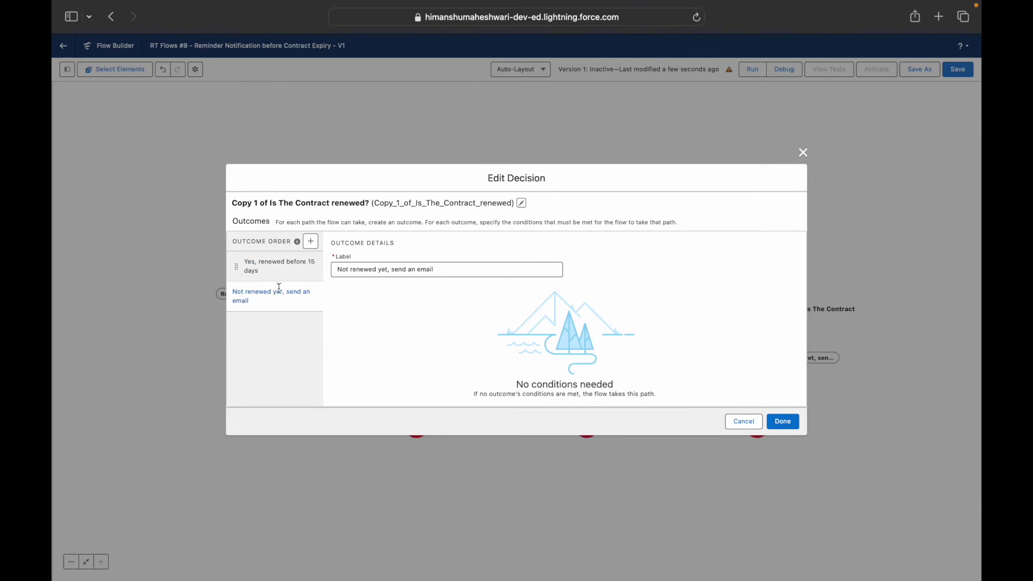
left_click(273, 267)
left_click(522, 196)
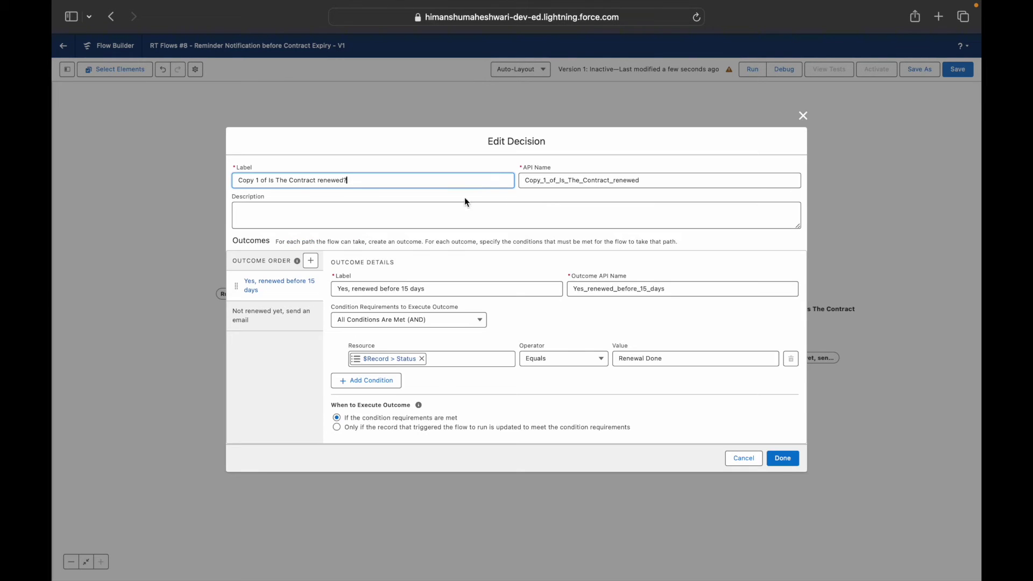
key("BackSpace")
key("BackSpace")
key("BackSpace")
key("BackSpace")
key("BackSpace")
key("BackSpace")
key("BackSpace")
key("BackSpace")
key("BackSpace")
key("BackSpace")
left_click(344, 192)
left_click(342, 187)
type("prior to 15 days")
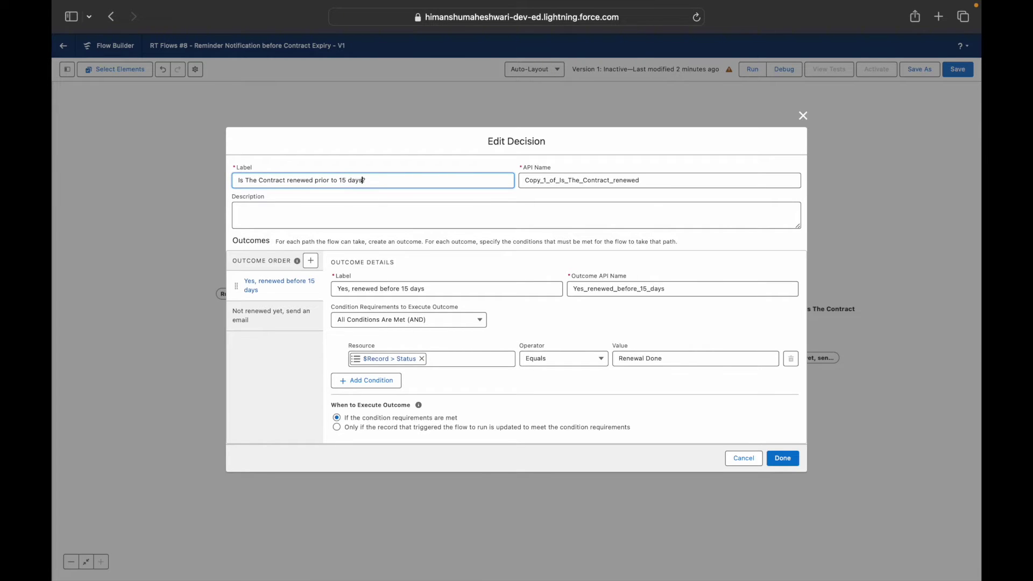
triple_click(624, 186)
key("BackSpace")
left_click(386, 176)
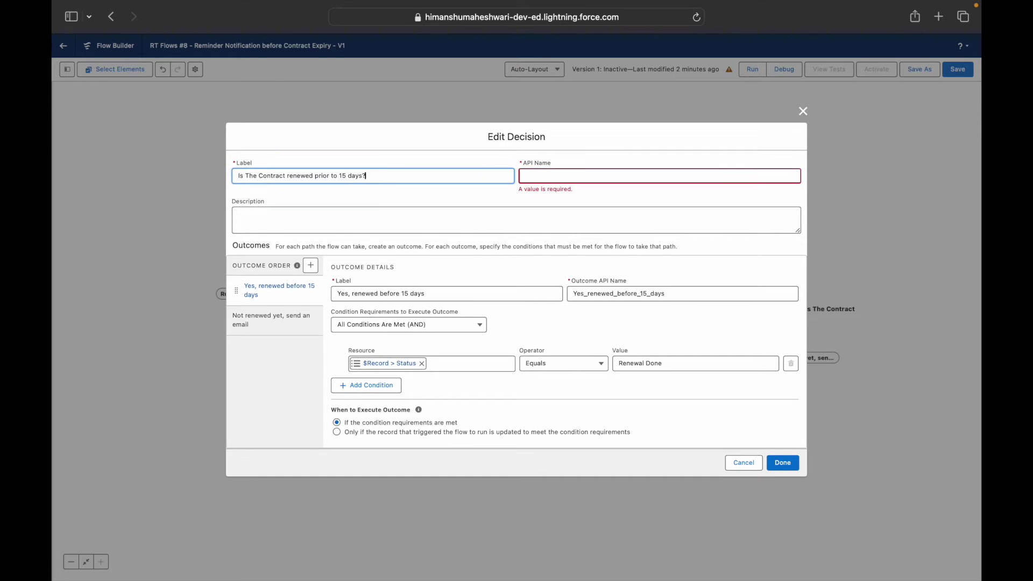
type("?")
key("Tab")
triple_click(405, 181)
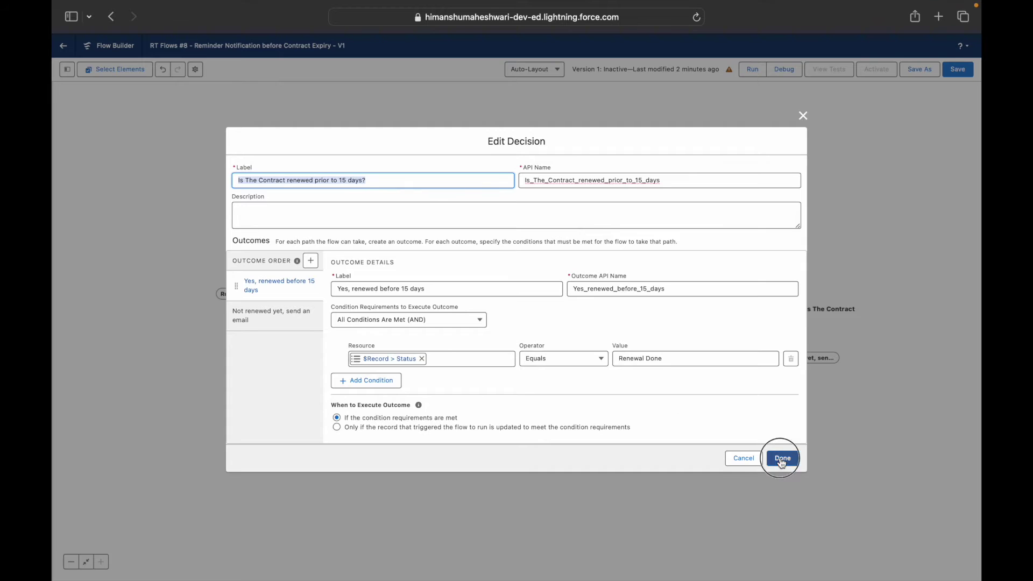
left_click(782, 460)
Rename the 3-day path's decision "Is The Contract renewed prior to 3 days?" with API name Is_The_Contract_renewed_prior_to_3_days.
left_click(755, 331)
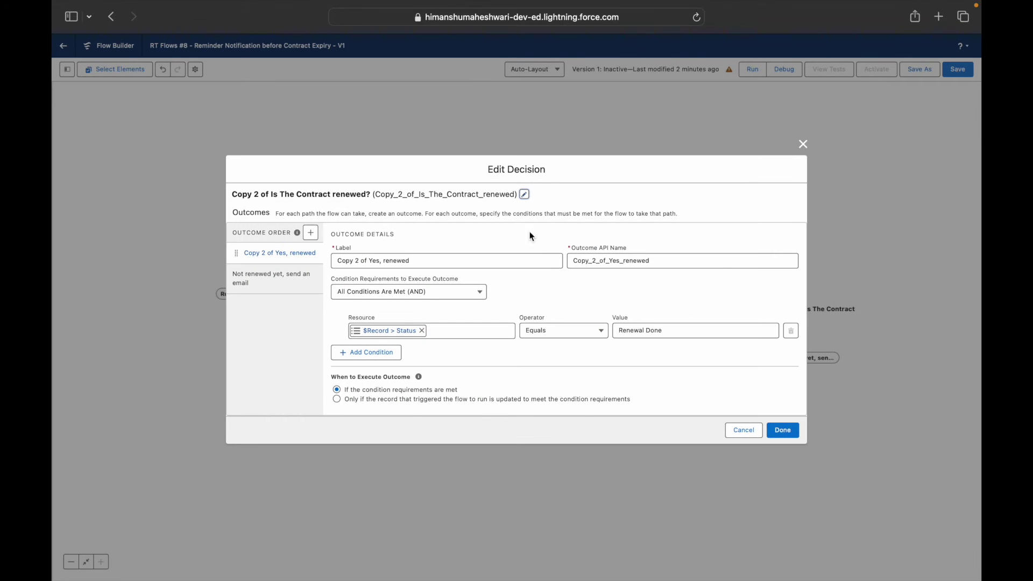
left_click(526, 194)
triple_click(556, 184)
key("BackSpace")
triple_click(388, 181)
key("cmd+v")
left_click(347, 176)
key("BackSpace")
key("Tab")
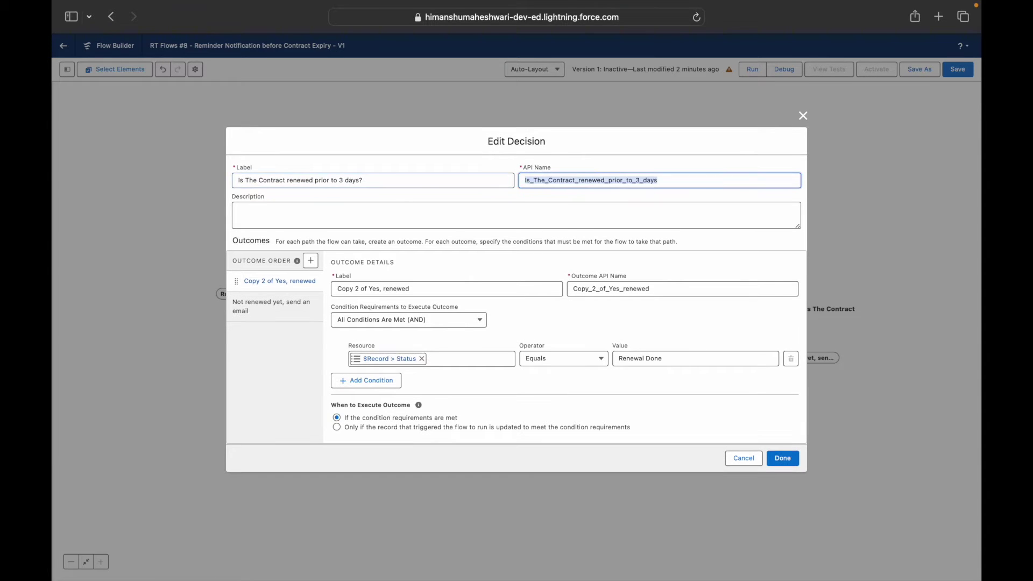
Relabel the 3-day decision's copied outcome "Yes, renewed prior to 3 days" with API name Yes_renewed_prior_to_3_days, and save the element and the flow.
left_click_drag(367, 293, 337, 289)
key("BackSpace")
key("cmd+a")
left_click(379, 289)
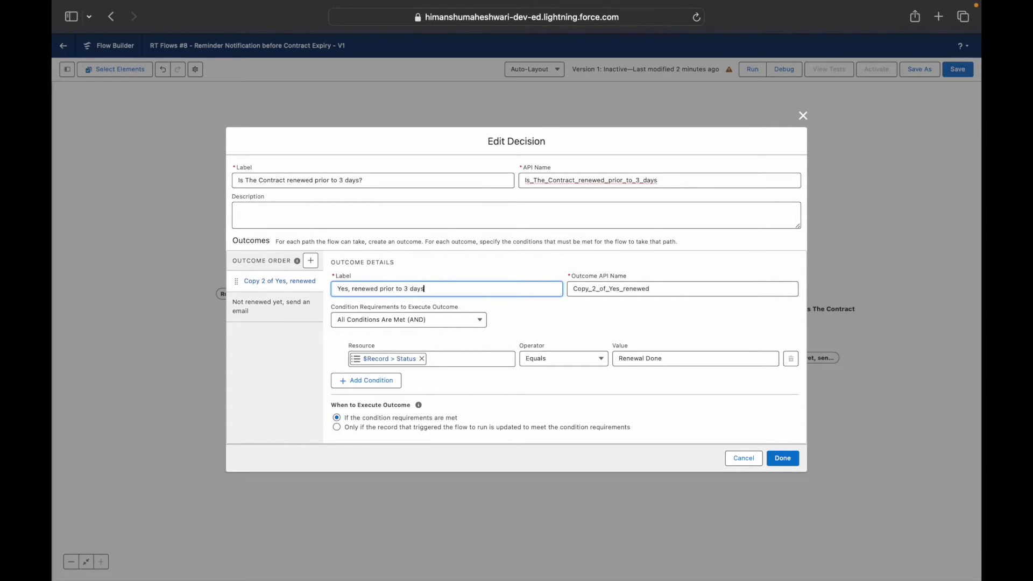
key("Tab")
key("BackSpace")
left_click(435, 289)
key("Tab")
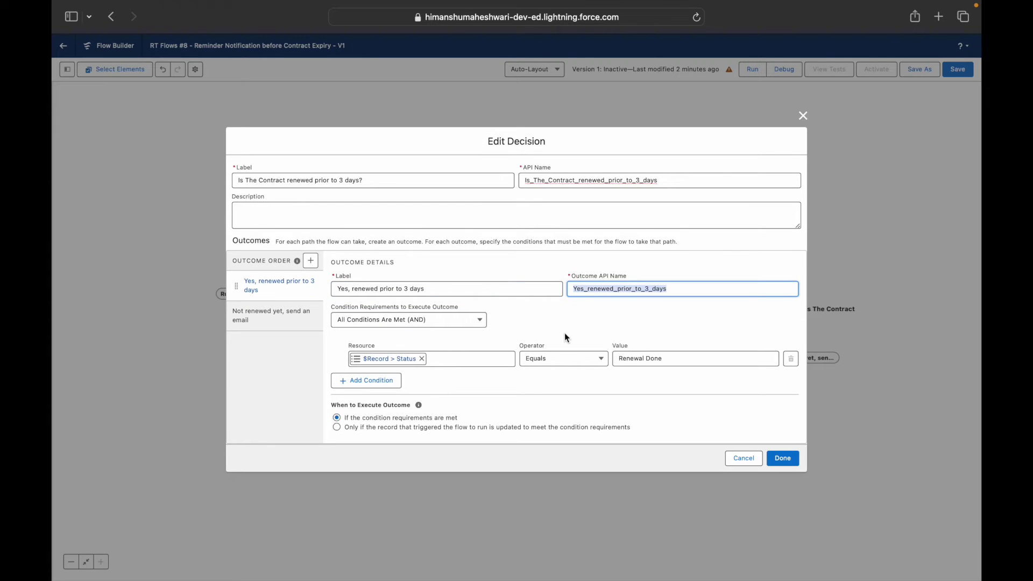
left_click(786, 458)
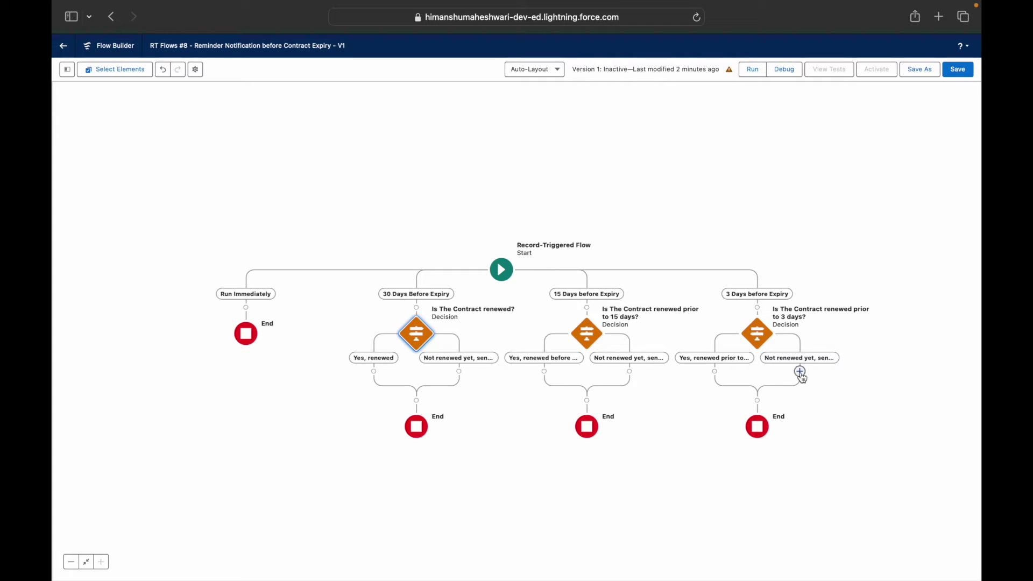
left_click(960, 74)
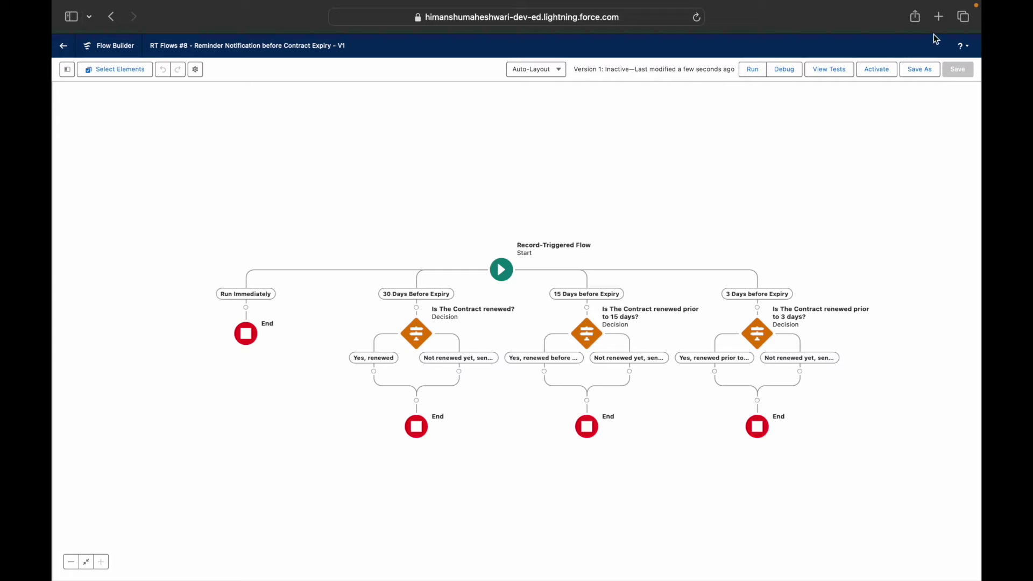
Open the Salesforce setup pages in a second browser tab and go to Classic Email Templates.
left_click(610, 18)
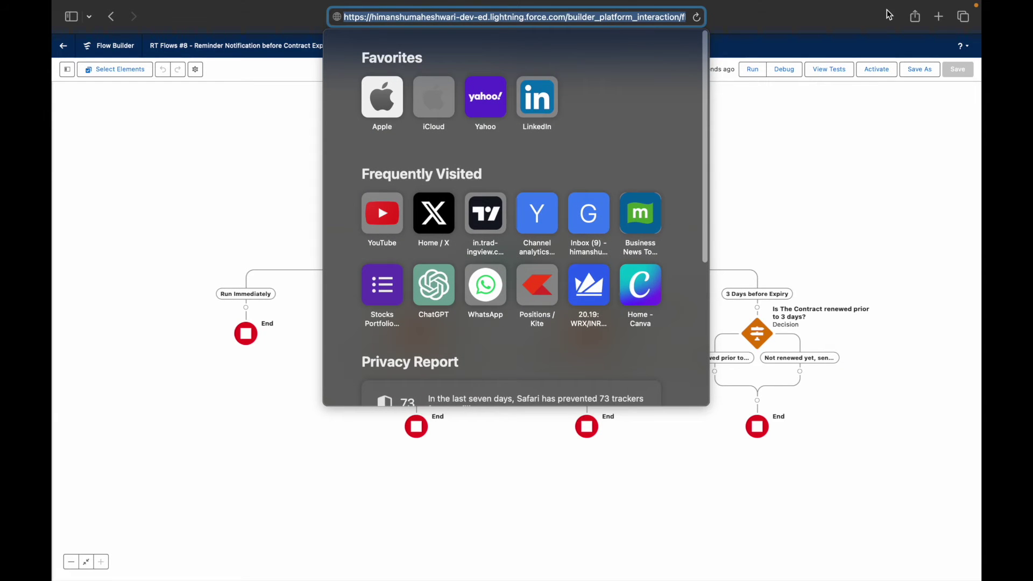
left_click(940, 18)
key("super+v")
key("Return")
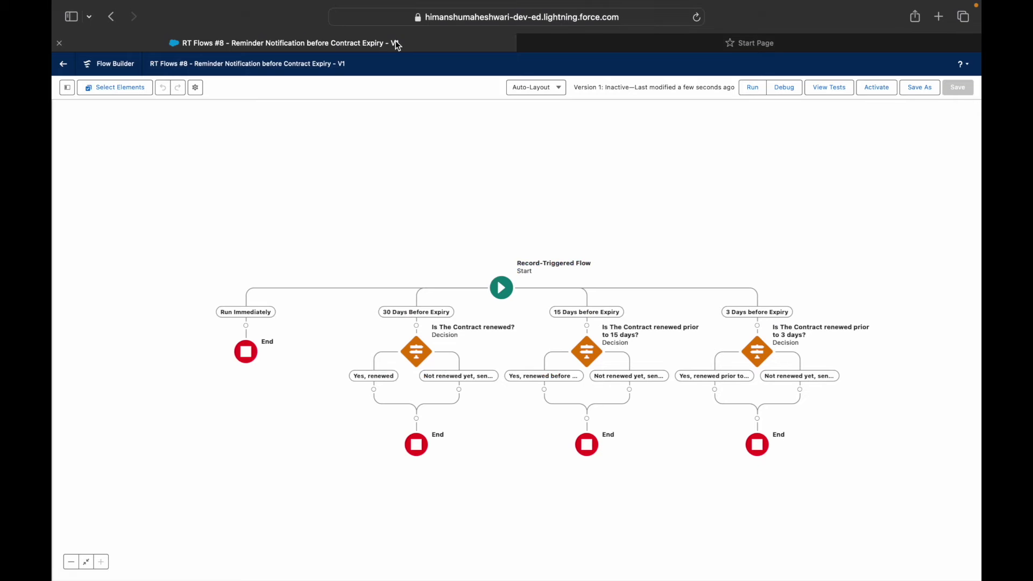
left_click(615, 45)
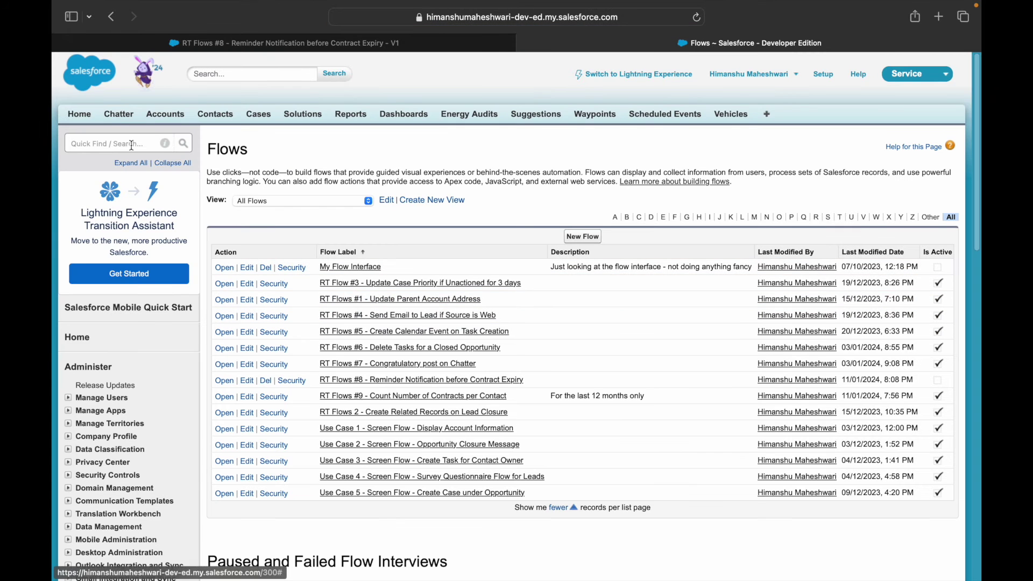
left_click(129, 144)
type("emai")
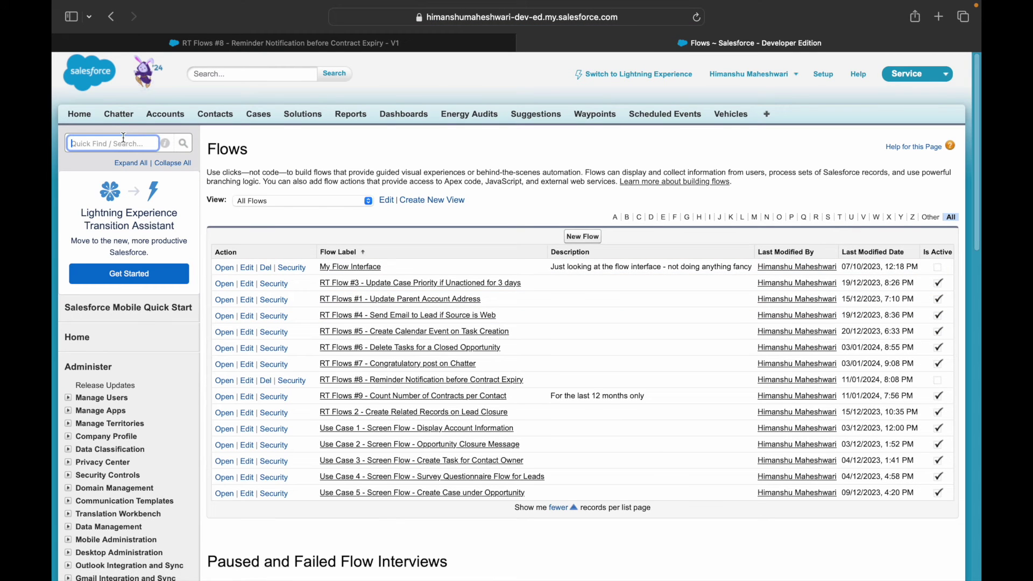
type("l tem")
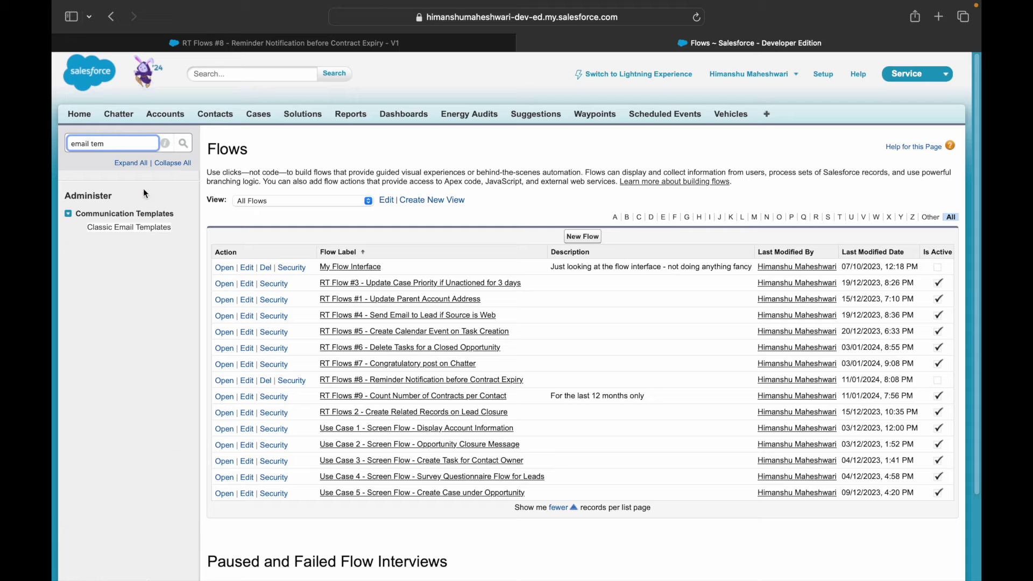
left_click(134, 227)
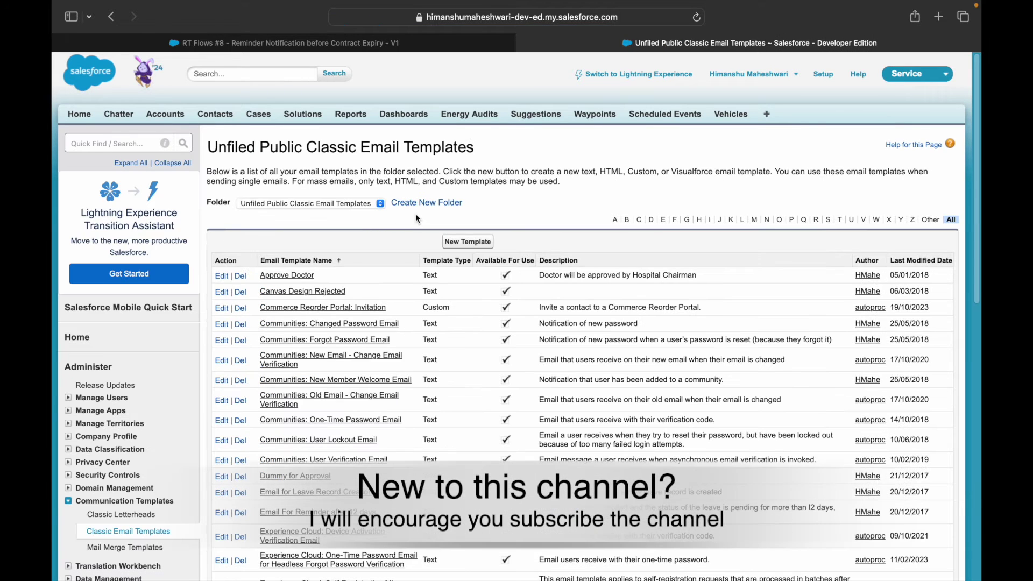
Start a new text email template named "Thirty Days Prior Notificartion", available for use, with the subject "Reminder: 30 Days to Contract Expiry".
left_click(468, 241)
left_click(911, 333)
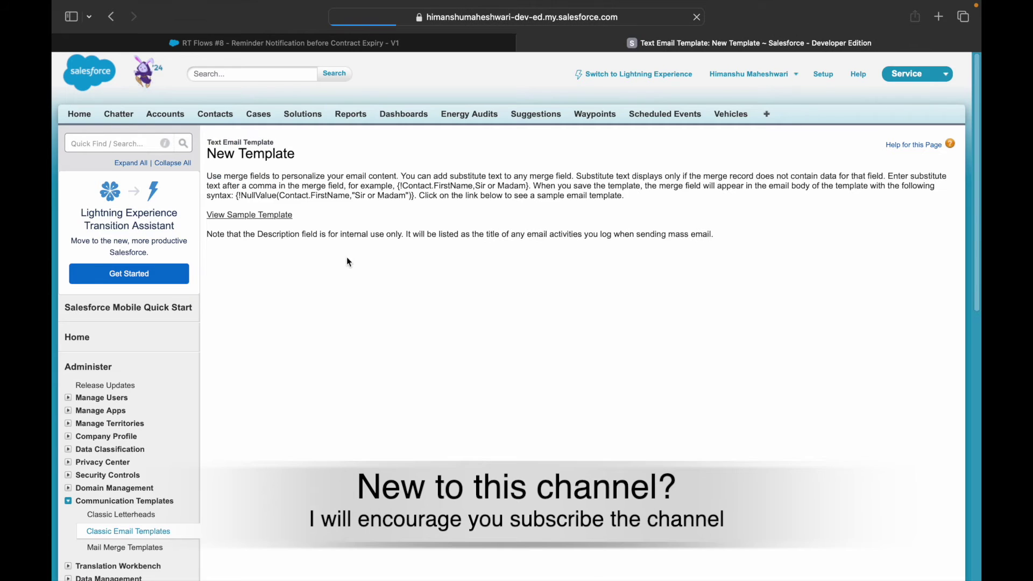
scroll(402, 438, "down", 1)
left_click(398, 407)
type("Thirty Days Prio")
type("r Notification")
key("Tab")
key("Tab")
key("Tab")
scroll(516, 290, "down", 1)
type("Reminder: 30 Days to Contract Expiry")
key("Tab")
Write the body "Please renew the contract as soon as possible. There are only 30 days left in the expiry" and save the template.
type("Please renew the contract as soon as possible. There are only 30 days left in the renewal.")
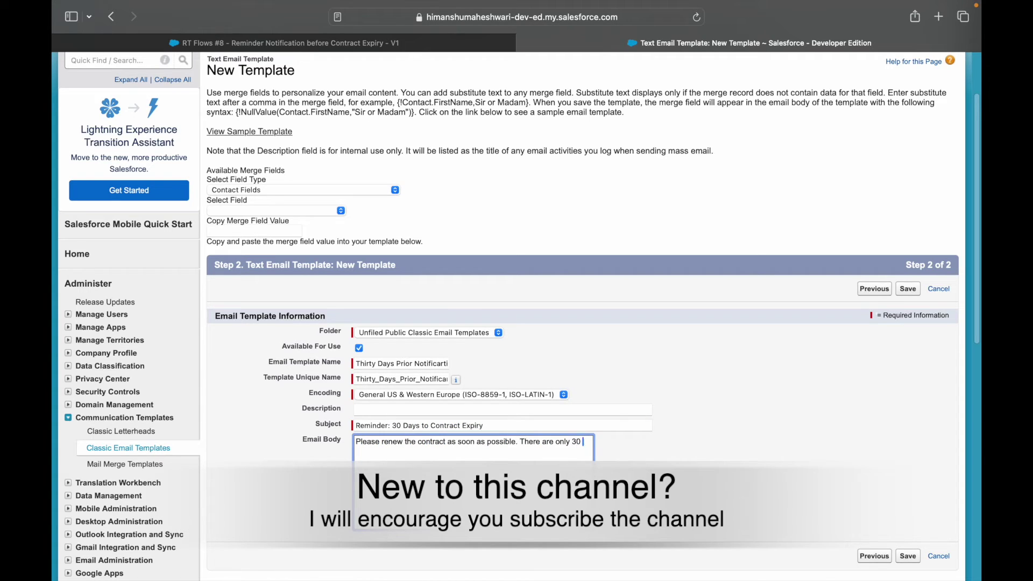
key("BackSpace")
key("BackSpace")
key("BackSpace")
key("BackSpace")
key("BackSpace")
key("BackSpace")
key("BackSpace")
key("BackSpace")
scroll(906, 251, "down", 2)
left_click(905, 251)
Clone the 30-day template as "Fifteen Days Prior Notificartion" with unique name Fifteen_Days_Prior_Notificartion.
left_click(521, 215)
left_click(402, 349)
left_click(400, 334)
key("Return")
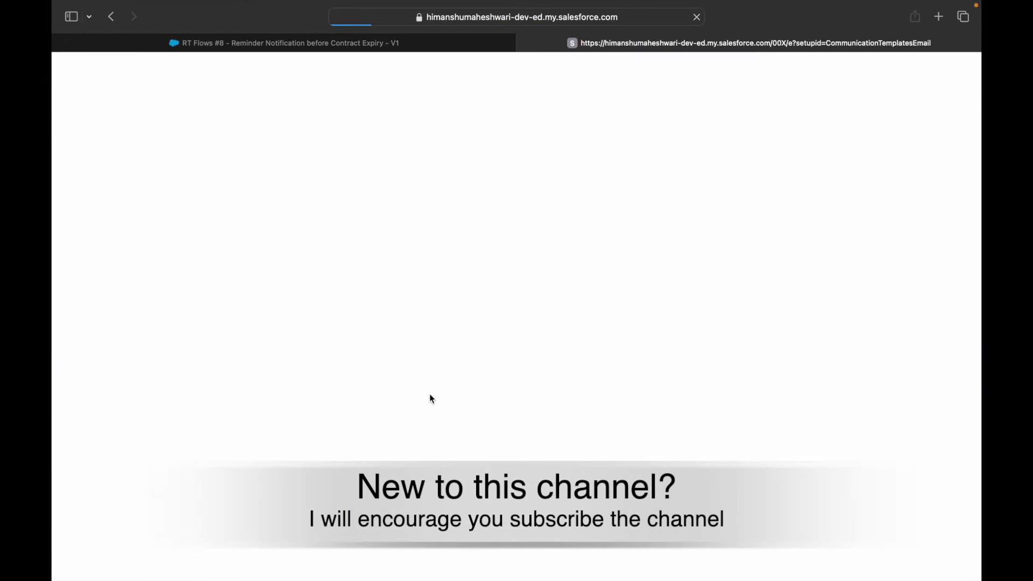
Change the fifteen-day template's subject to "Reminder: 15 Days to Contract Expiry" and its body to 15 days, and save it.
left_click(432, 373)
double_click(396, 431)
type("15 Days to Contract Expiry")
double_click(576, 446)
type("15")
left_click(447, 560)
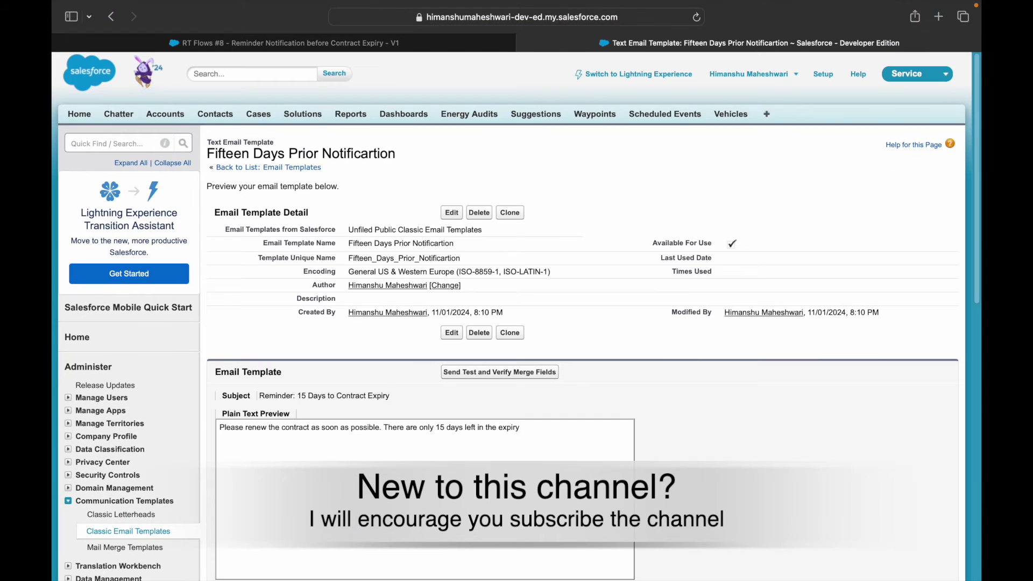
Clone the fifteen-day template as "Three Days Prior Notificartion" with unique name Three_Days_Prior_Notificartion.
left_click(510, 212)
double_click(371, 334)
type("Three Days Prior Notif")
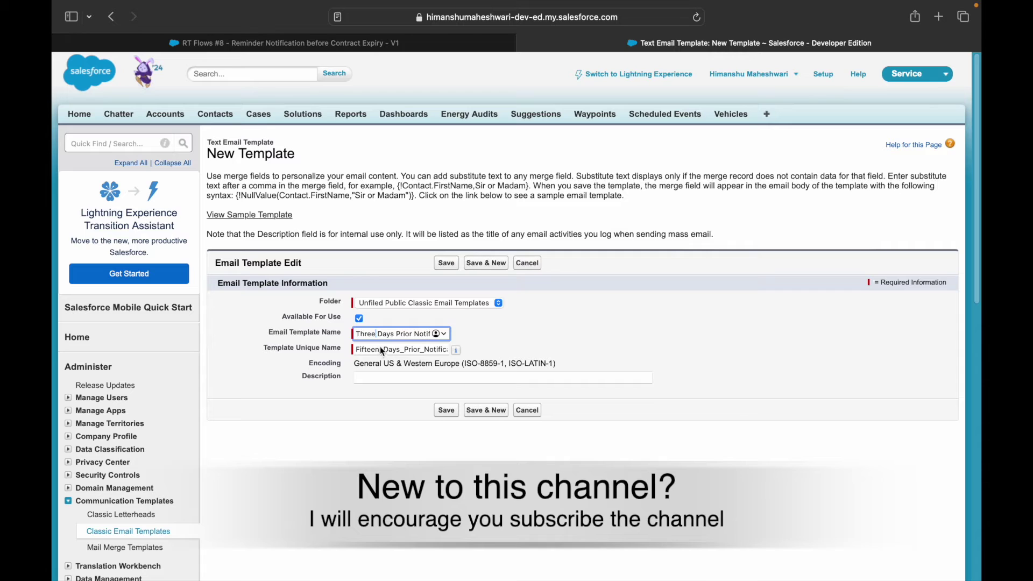
double_click(383, 351)
type("Three")
left_click(440, 263)
Change the three-day template's subject to "Reminder: 3 Days to Contract Expiry" and its body to 3 days, and save it.
left_click(452, 212)
scroll(398, 382, "down", 2)
double_click(397, 383)
type("3")
double_click(575, 401)
type("3")
left_click(446, 252)
Check the flow's decision branches, return to the setup tab, and find and open Email Alerts.
left_click(129, 142)
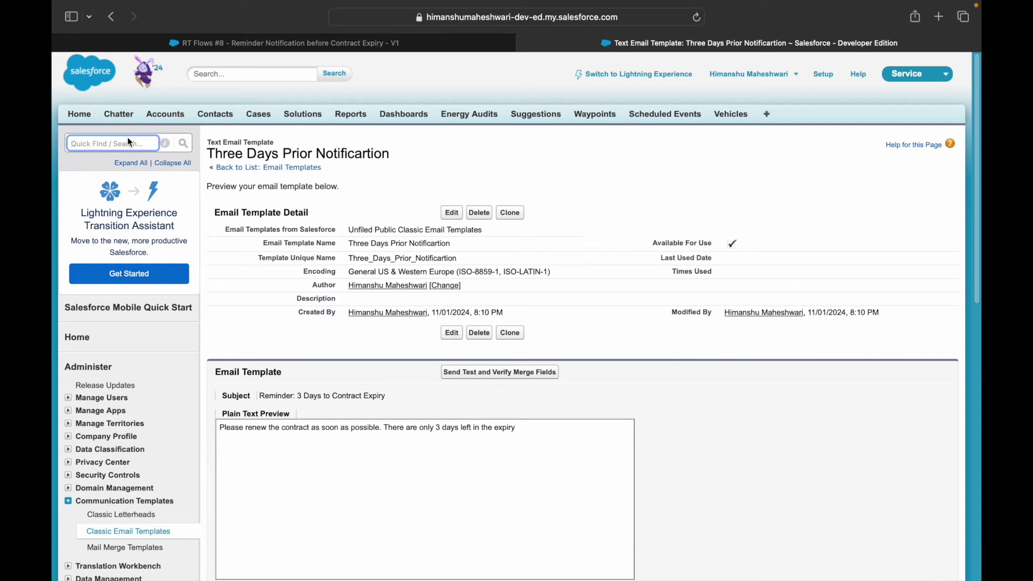
left_click(194, 45)
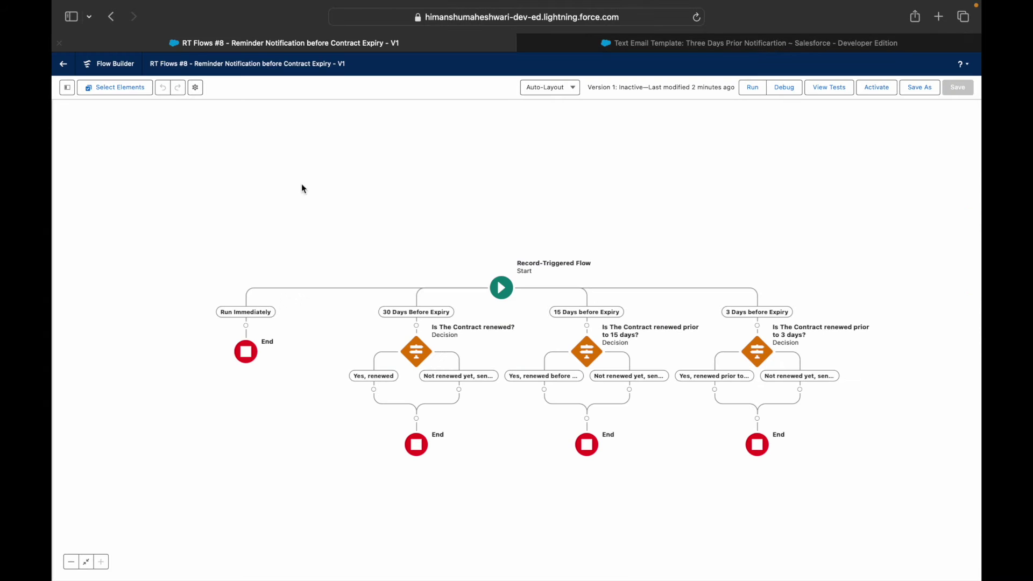
left_click_drag(395, 241, 378, 212)
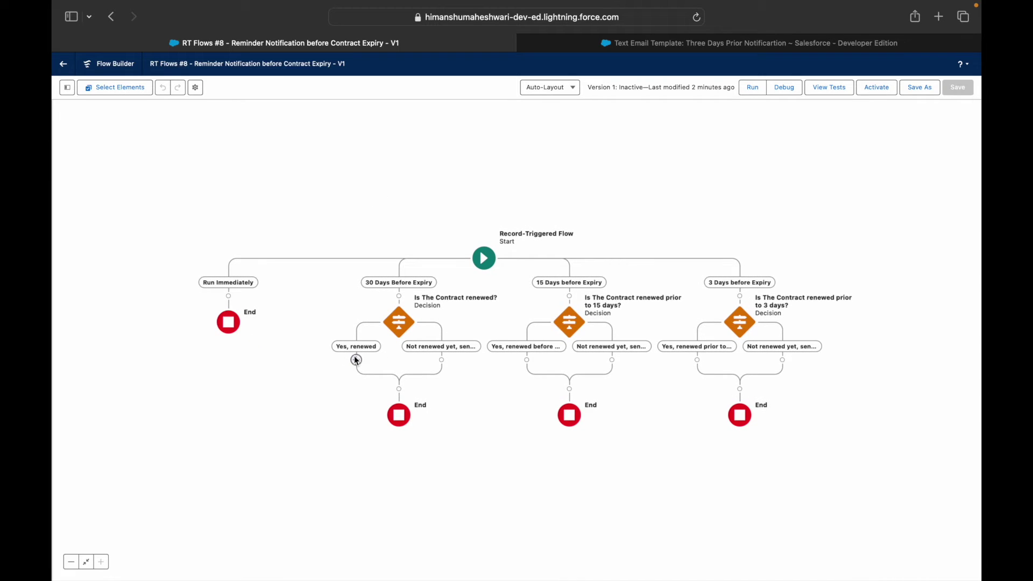
left_click(580, 42)
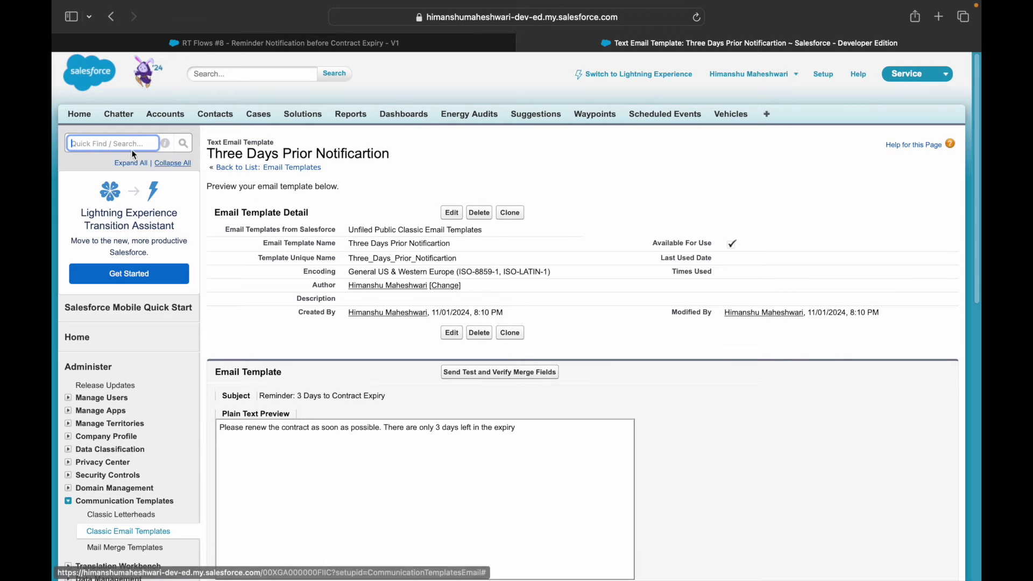
type("alerts")
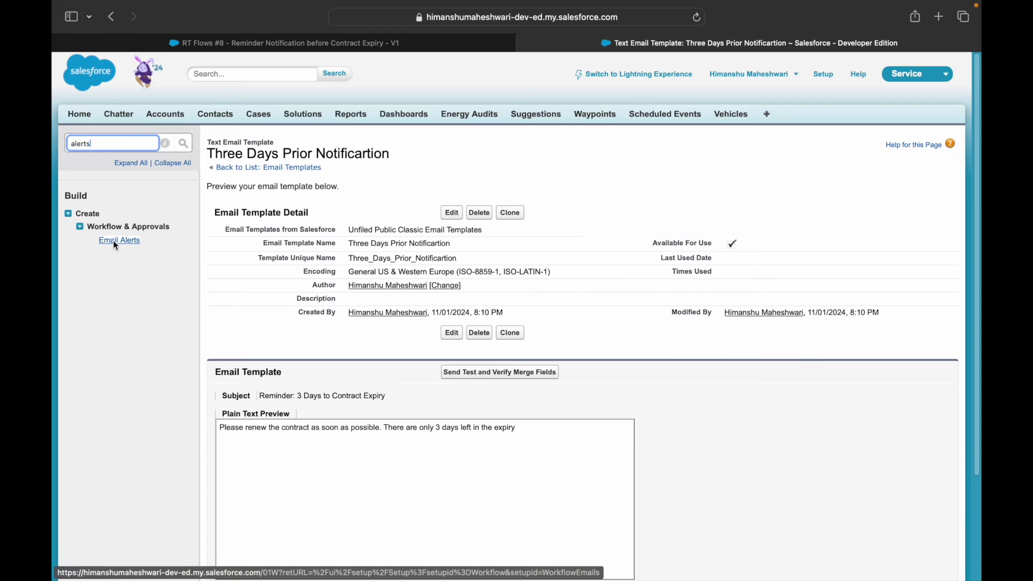
left_click(113, 241)
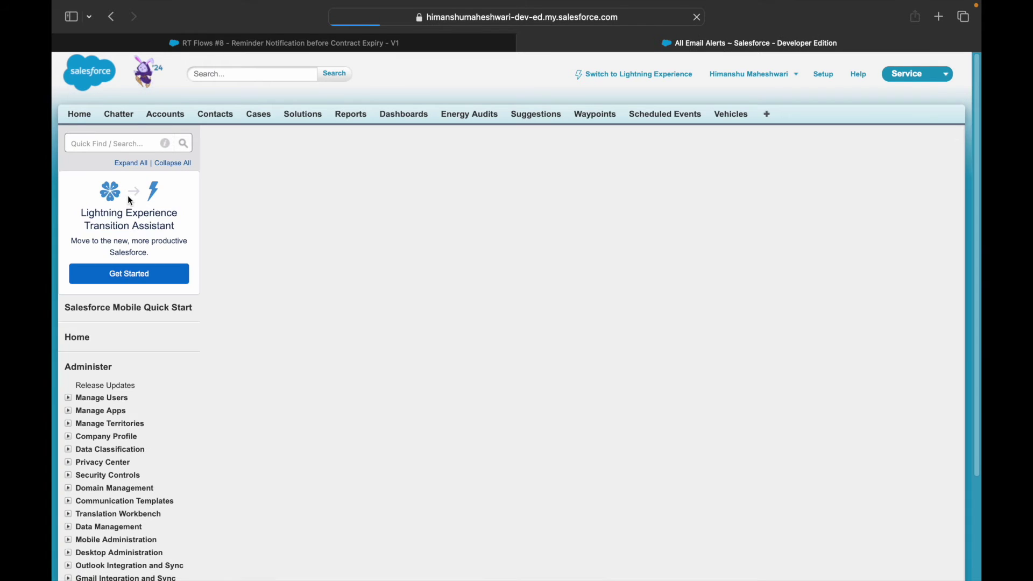
Start a new email alert described "Thirty Days Alert" for the Contract object, using the Thirty Days Prior Notificartion template.
left_click(517, 224)
left_click(367, 237)
type("Thirty Days Alert")
left_click(364, 269)
type("Contact")
key("Return")
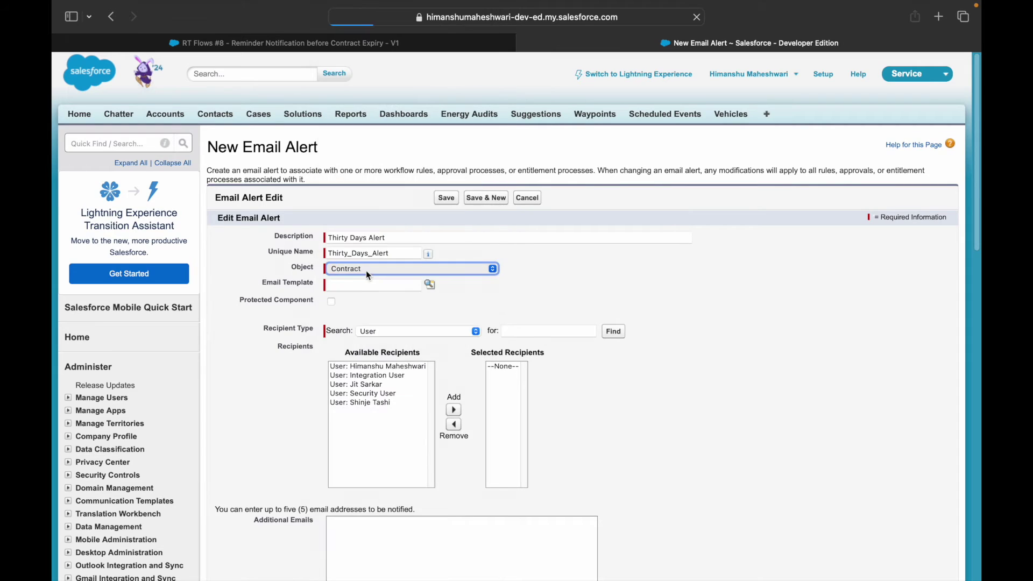
left_click(428, 284)
scroll(200, 455, "down", 5)
left_click(103, 536)
Add Related Contact: Customer Signed By as the thirty-day alert's recipient, save it and begin another alert.
left_click(385, 331)
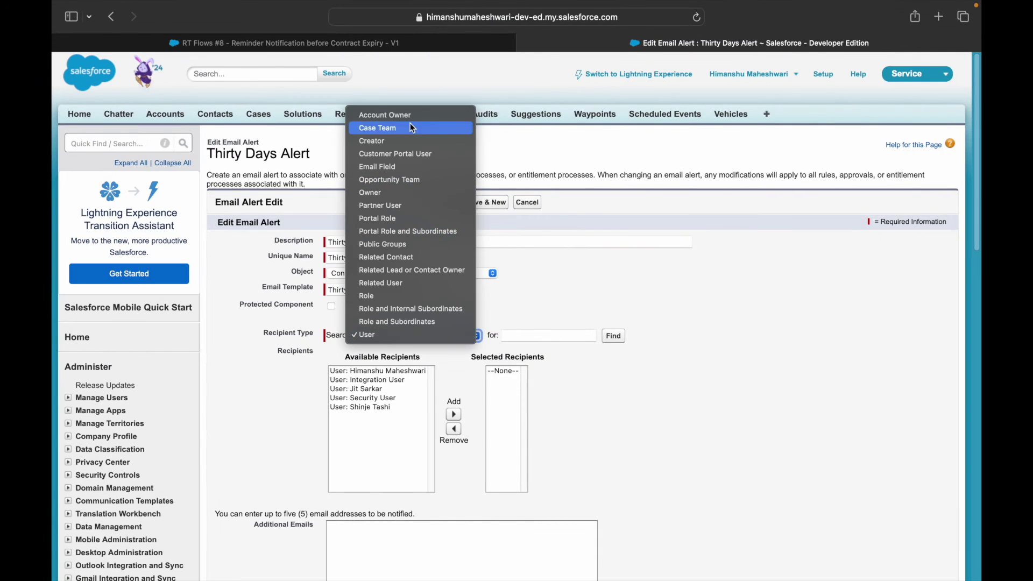
left_click(406, 256)
double_click(377, 371)
scroll(496, 544, "down", 4)
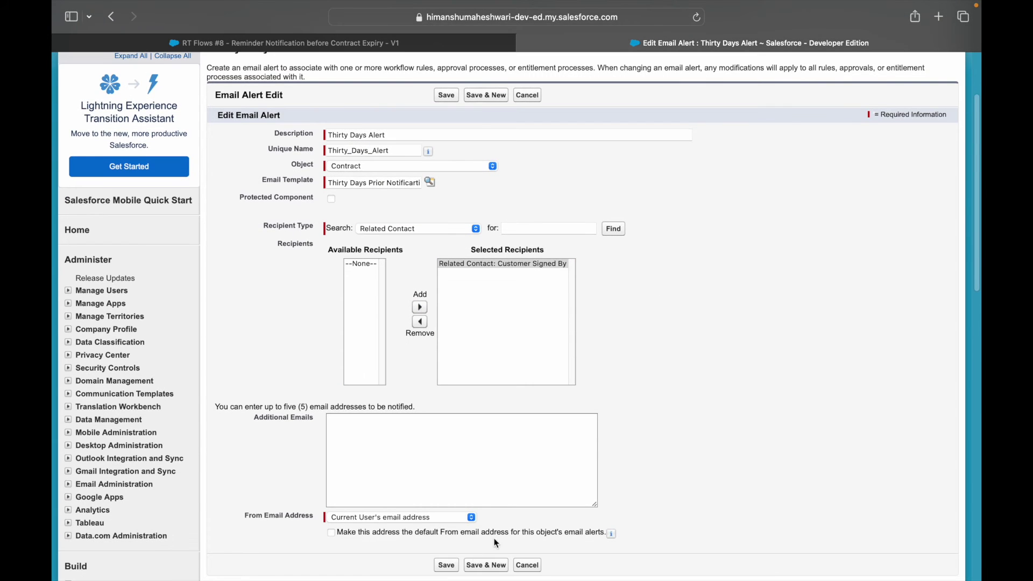
left_click(481, 97)
Describe the new alert as "Fifteen Days Alert", set its object to Contract and its template to Fifteen Days Prior Notificartion.
type("Fifteen Days Alert")
key("Tab")
left_click(359, 269)
left_click(358, 264)
left_click(430, 284)
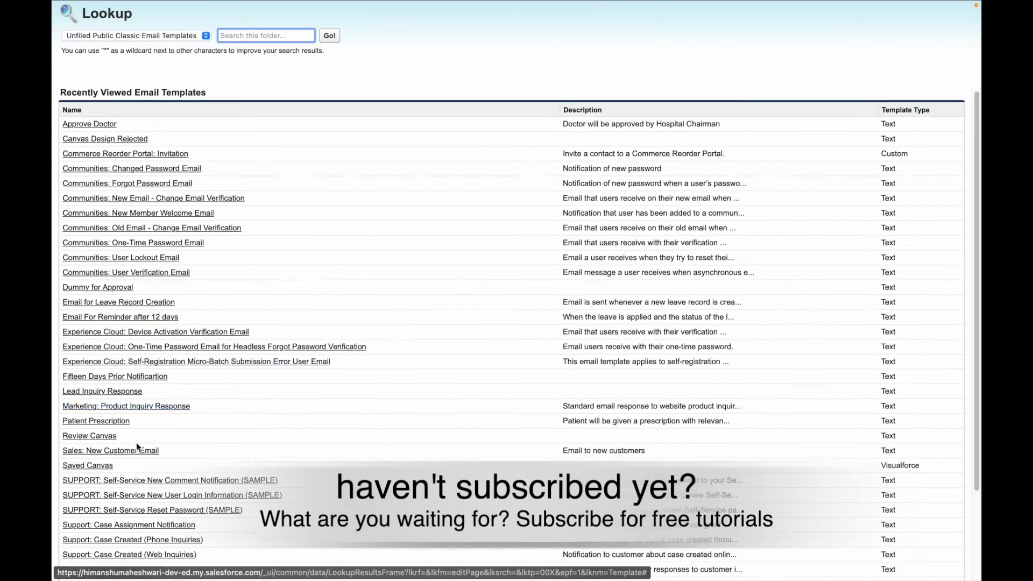
scroll(135, 436, "down", 3)
left_click(129, 268)
Add Related Contact: Customer Signed By as the fifteen-day alert's recipient, save it and begin another alert.
left_click(382, 334)
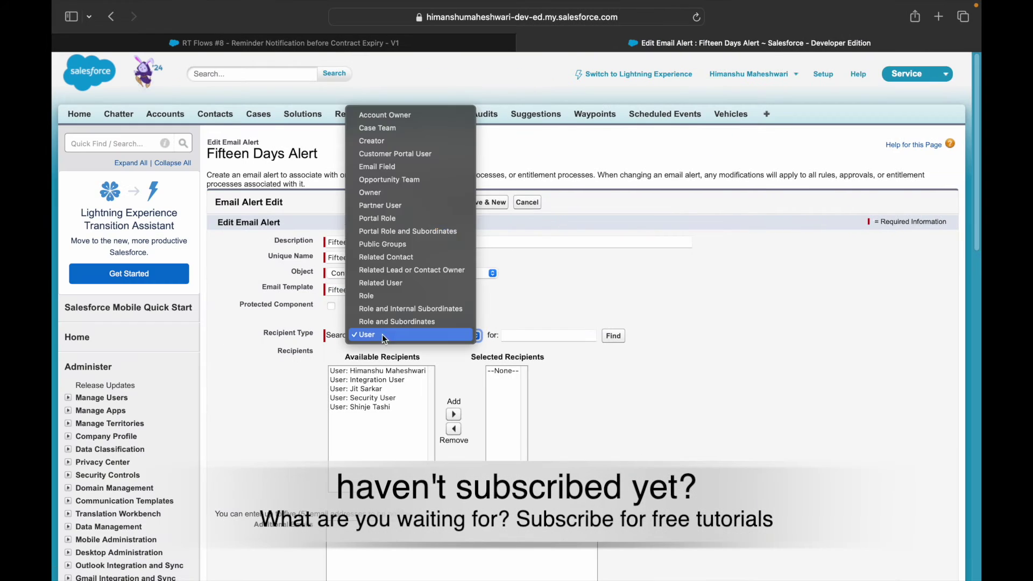
left_click(397, 257)
left_click(377, 371)
left_click(453, 414)
left_click(492, 202)
Describe the new alert as "Three Days Prior Alert", set its object to Contract and its template to Three Days Prior Notificartion.
left_click(405, 237)
type("Three Days Prior")
left_click(413, 268)
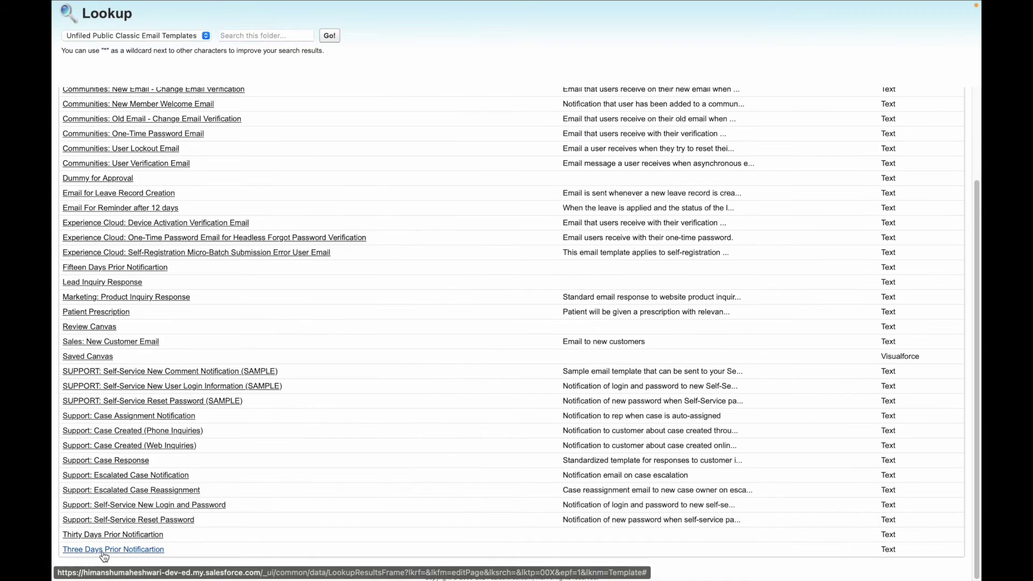
left_click(104, 550)
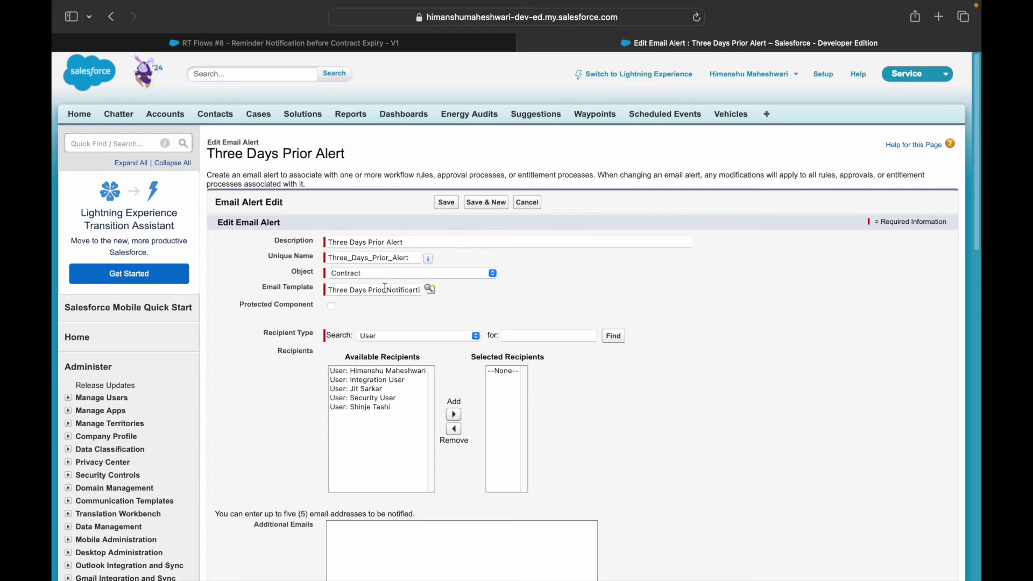
Set the three-day alert's recipient type to Related Contact, add Customer Signed By as recipient, and review the alert's settings.
left_click(400, 336)
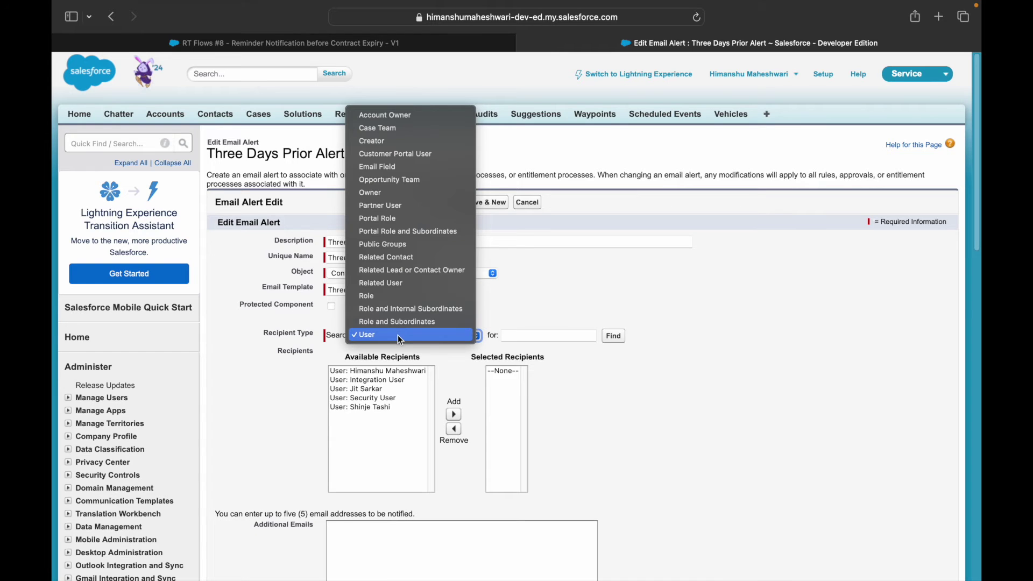
left_click(397, 258)
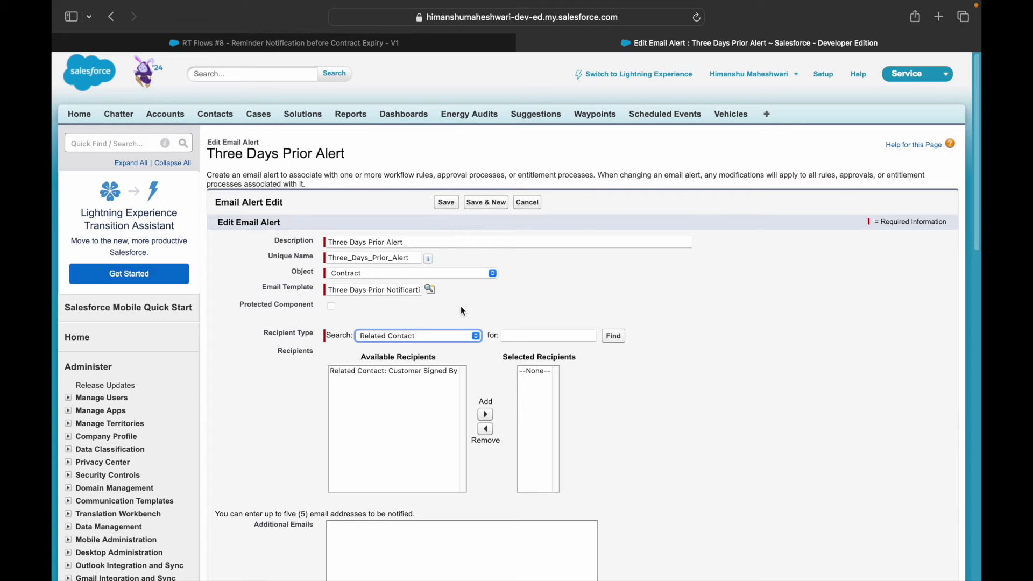
left_click(429, 342)
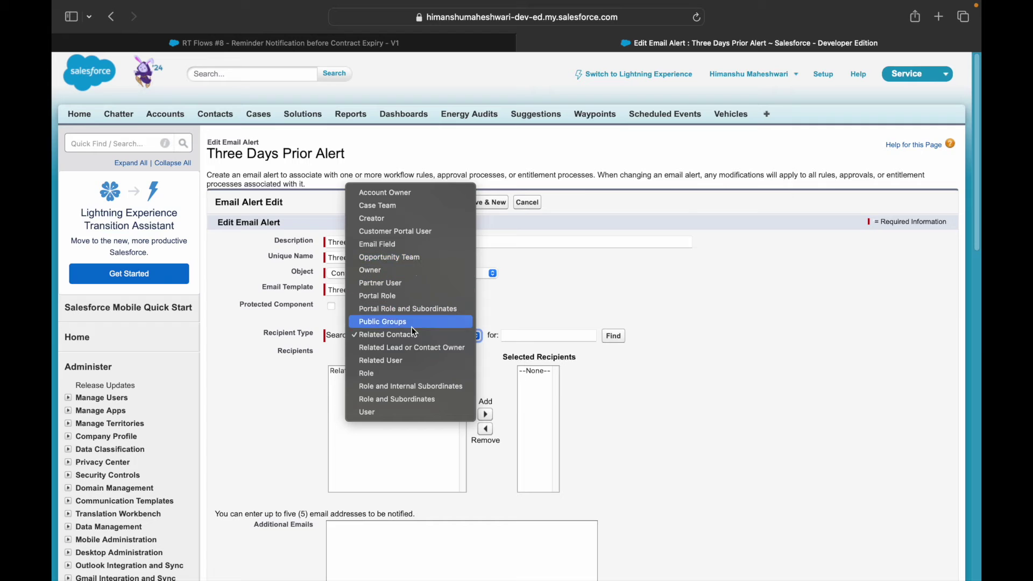
left_click(407, 333)
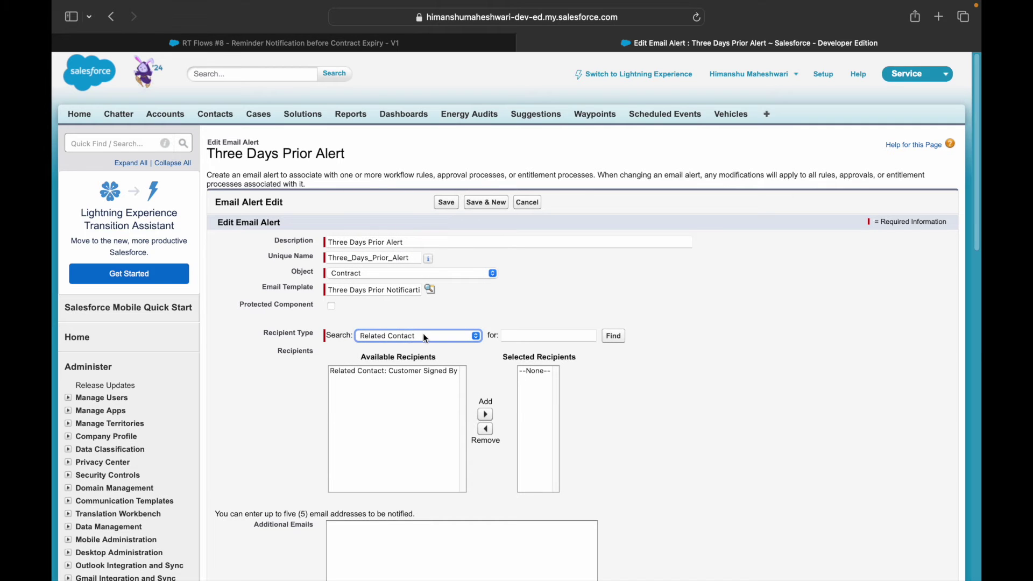
left_click(370, 372)
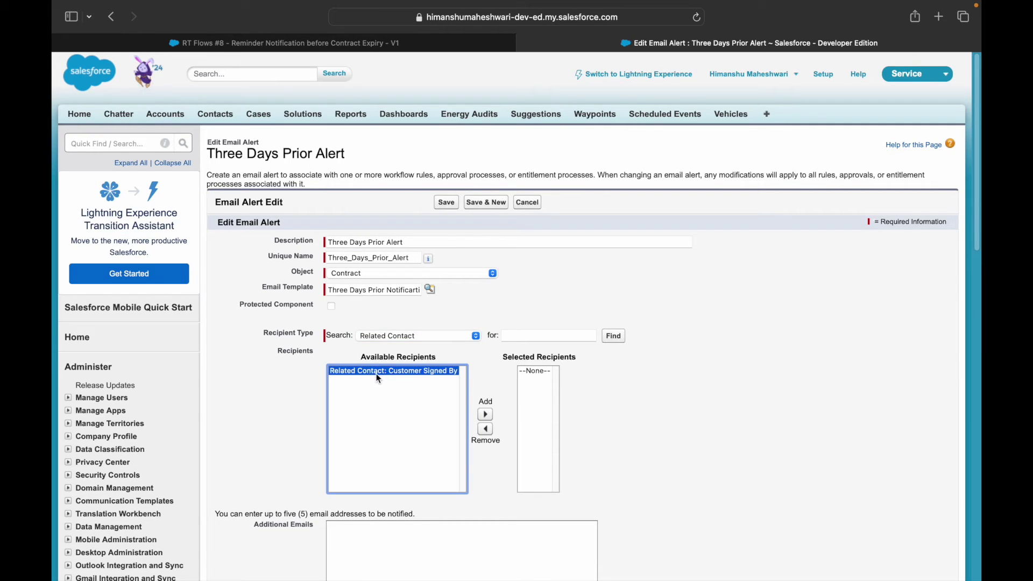
left_click(483, 415)
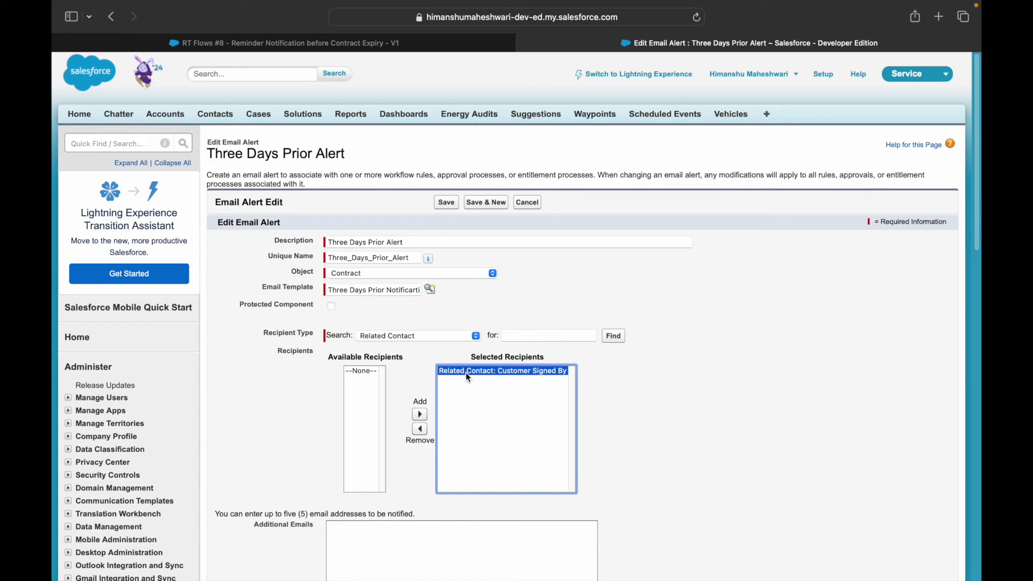
left_click(540, 294)
scroll(540, 296, "down", 4)
scroll(538, 305, "up", 5)
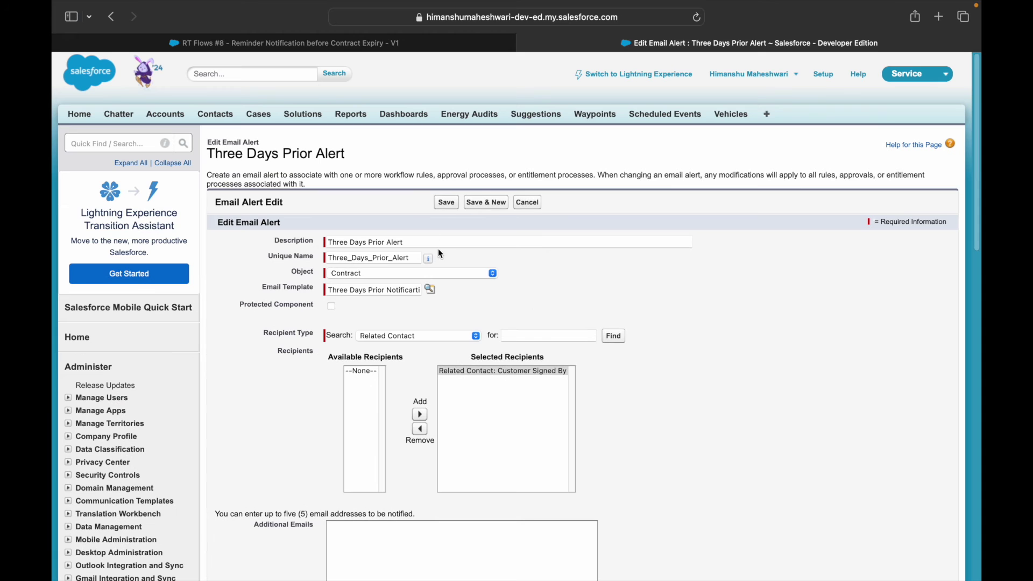
Save the three-day alert, then add the Thirty Days Alert action to the flow's not-renewed branch under 30 Days Before Expiry.
left_click(445, 204)
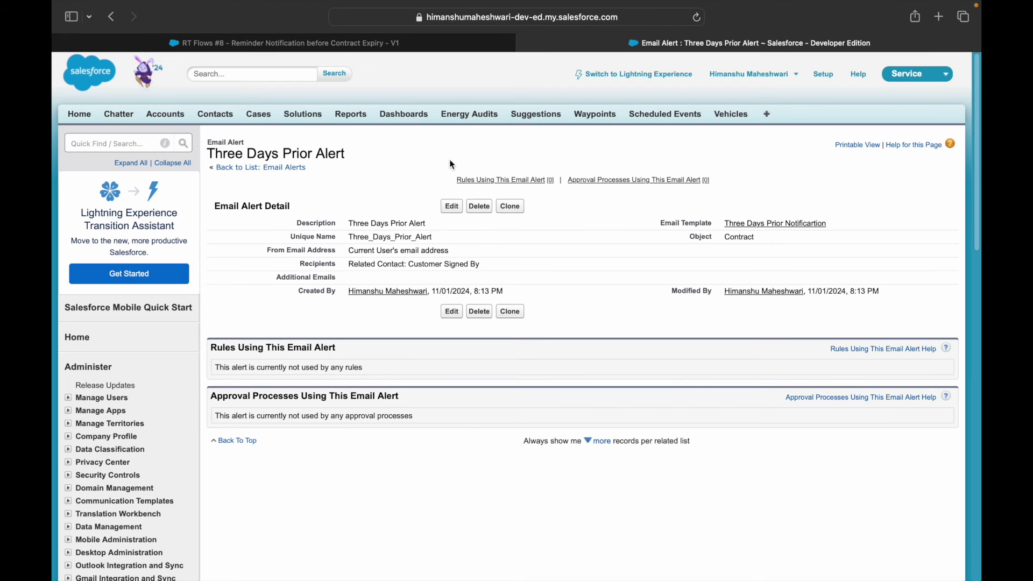
left_click(365, 43)
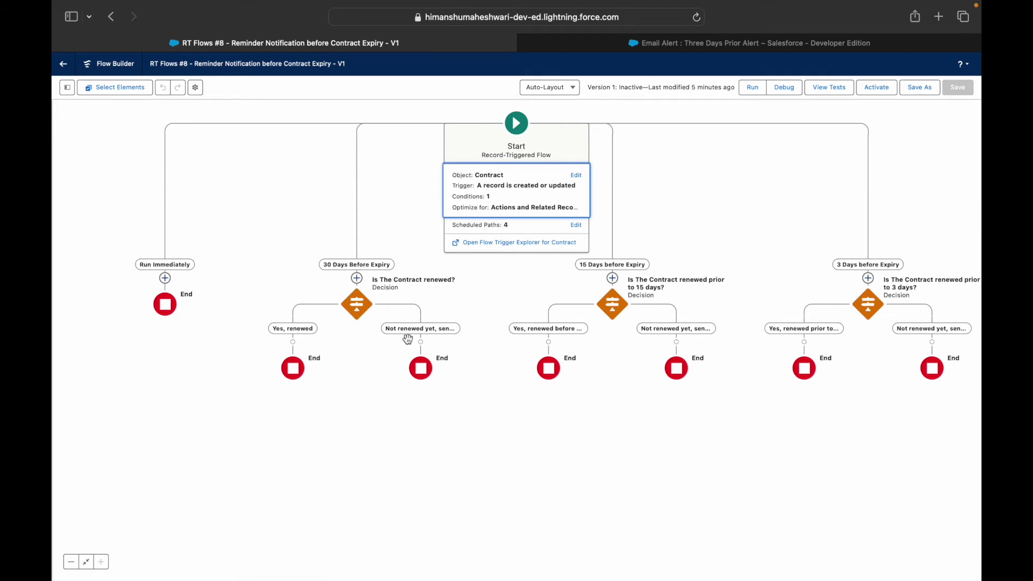
left_click(416, 340)
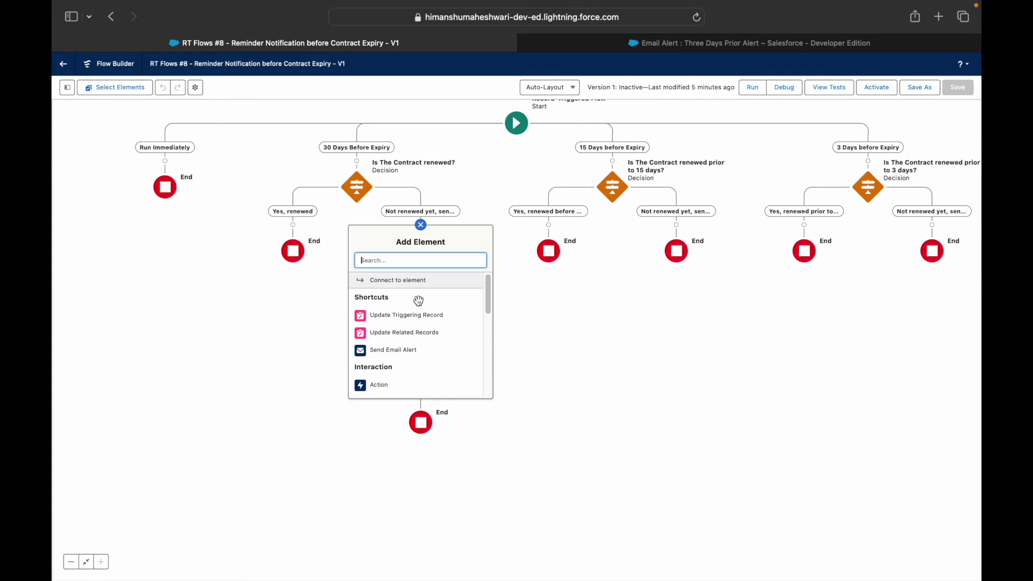
type("Thi")
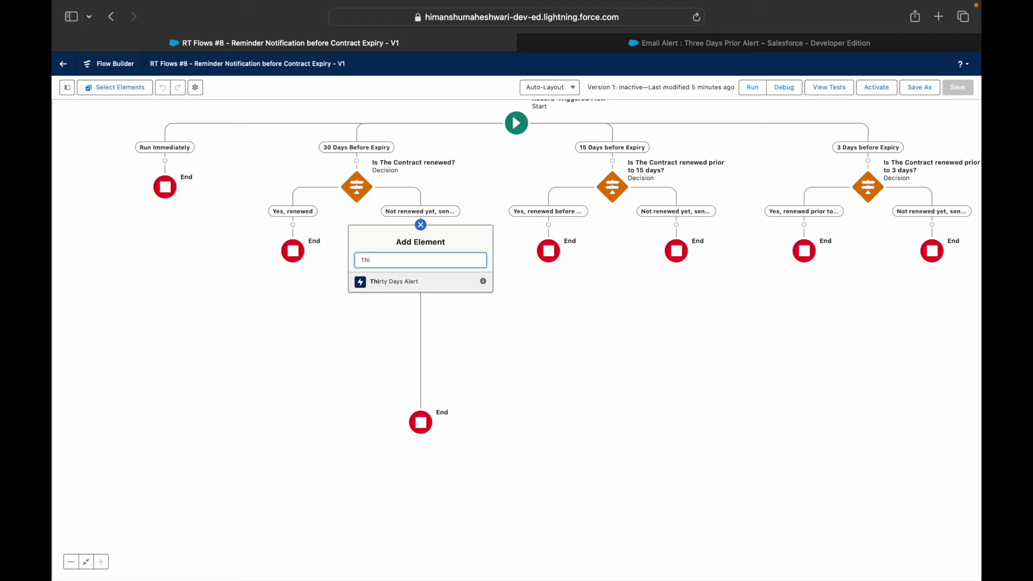
left_click(400, 283)
Label the thirty-day action "30 Days Prior Notification" and set its Record ID to {!$Record.Id}.
type("Thi")
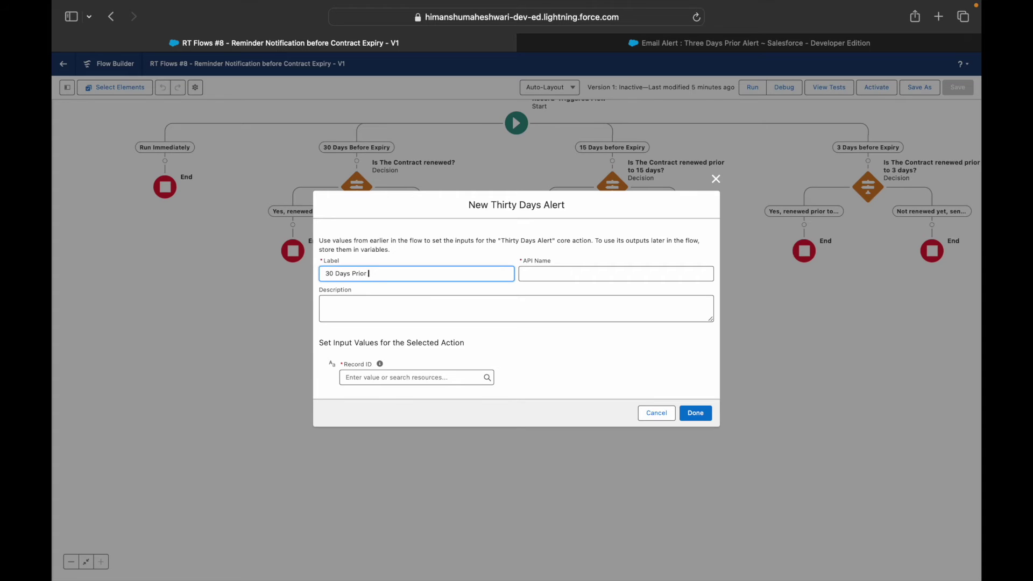
type("n")
key("Tab")
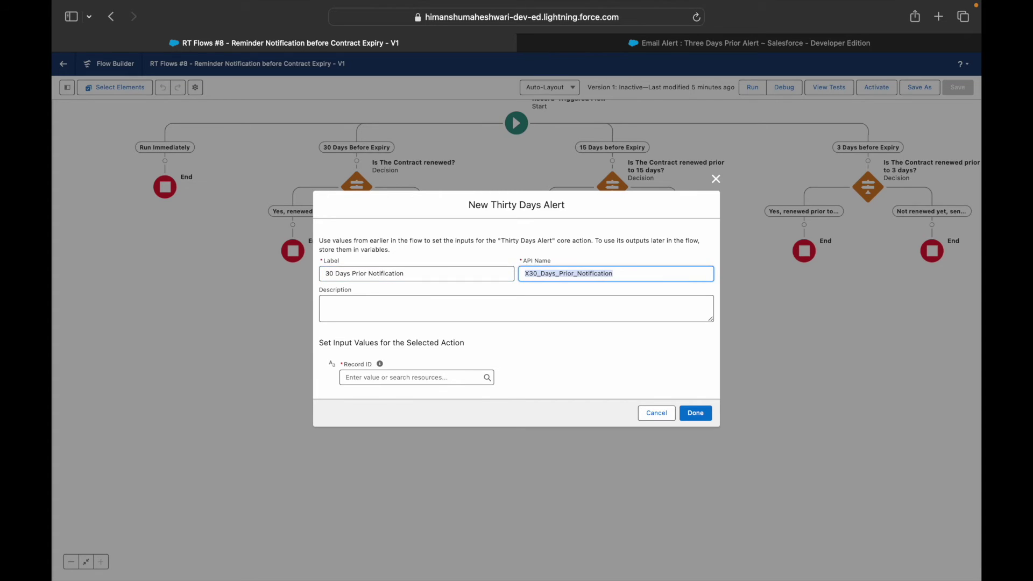
left_click(373, 379)
type("Record")
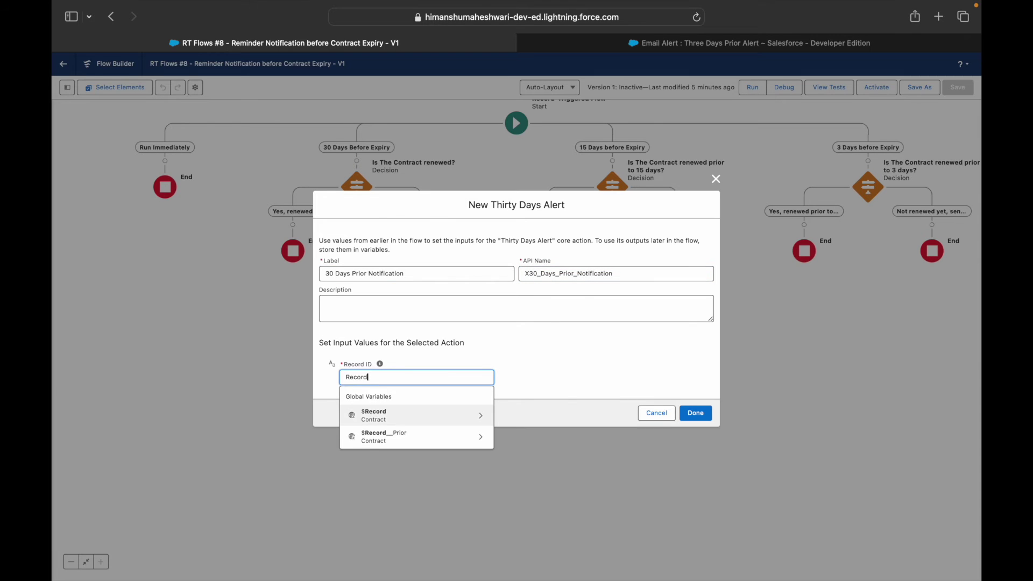
key("Return")
type("Id")
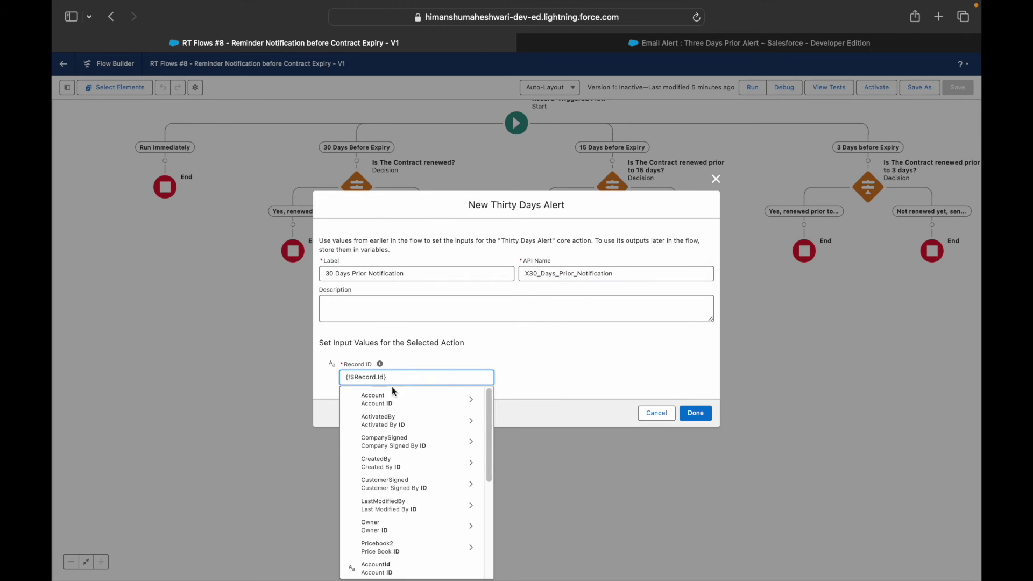
left_click(522, 381)
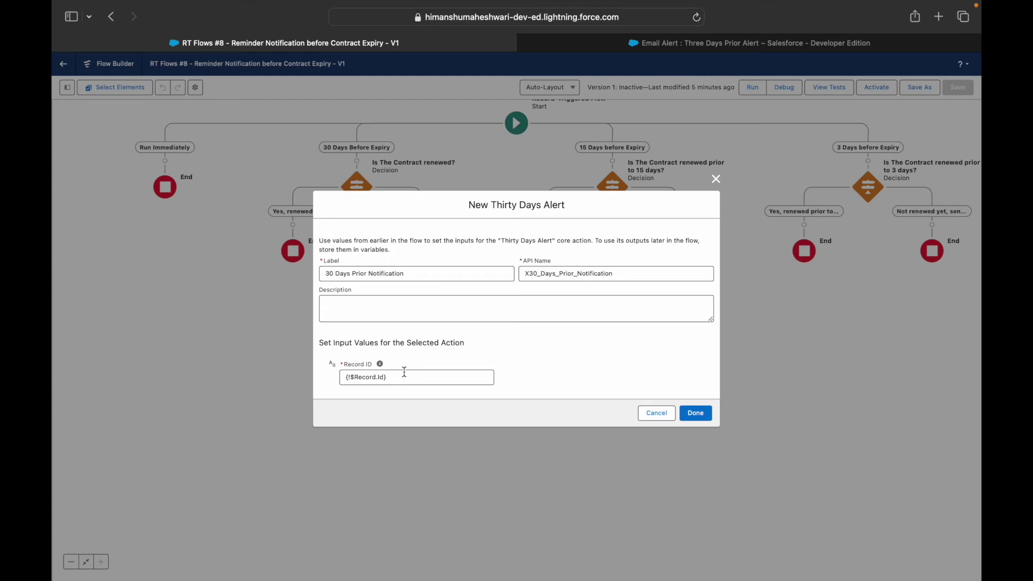
left_click(696, 413)
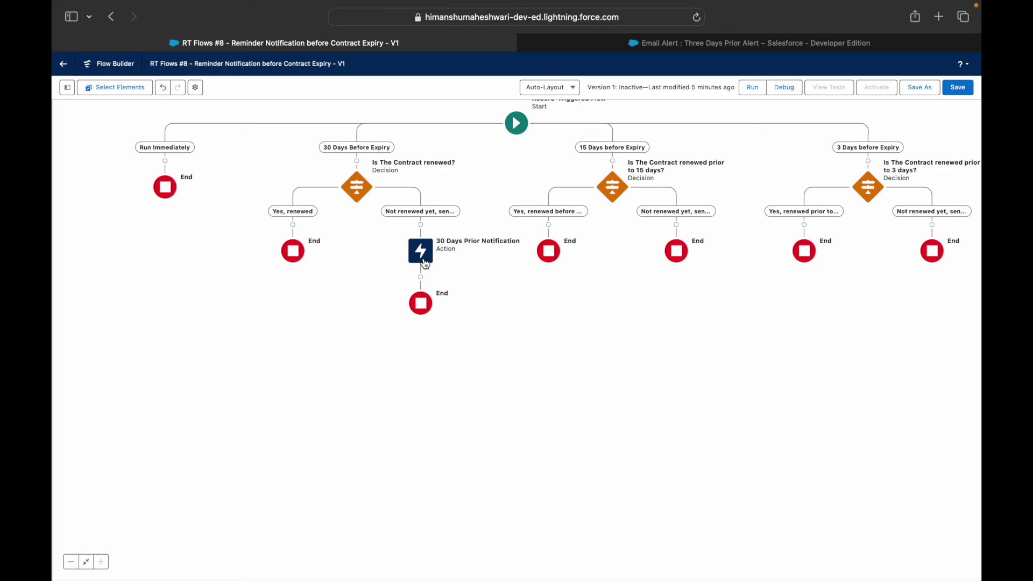
Start a new Action element on the not-renewed branch of the 15 Days before Expiry path.
left_click(676, 225)
type("Fil")
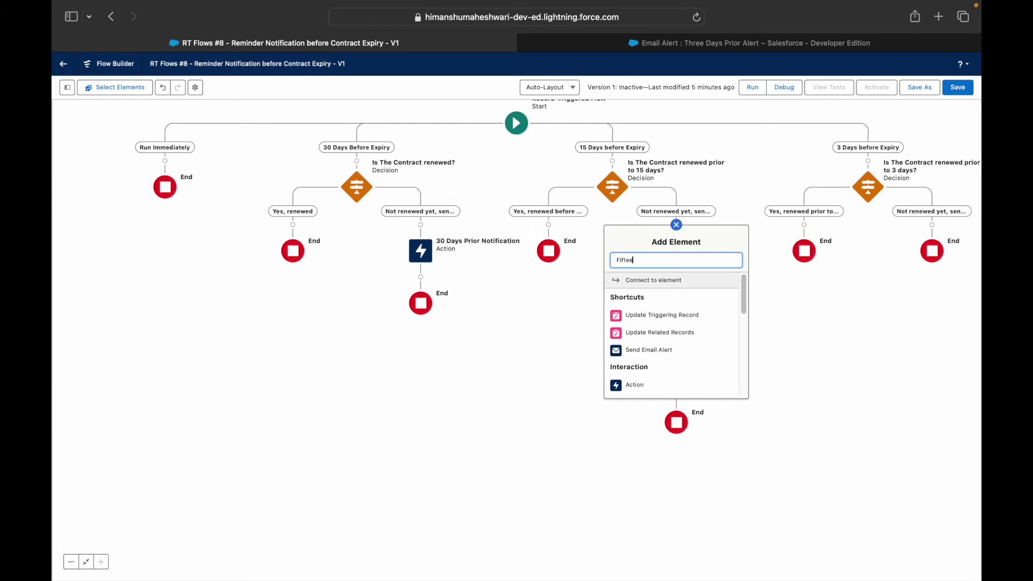
key("Left")
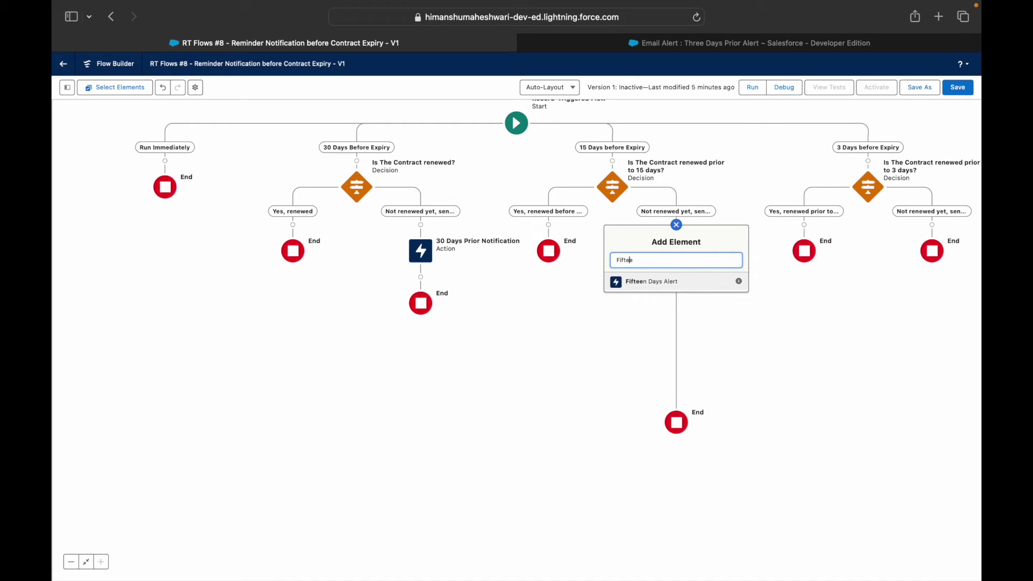
key("BackSpace")
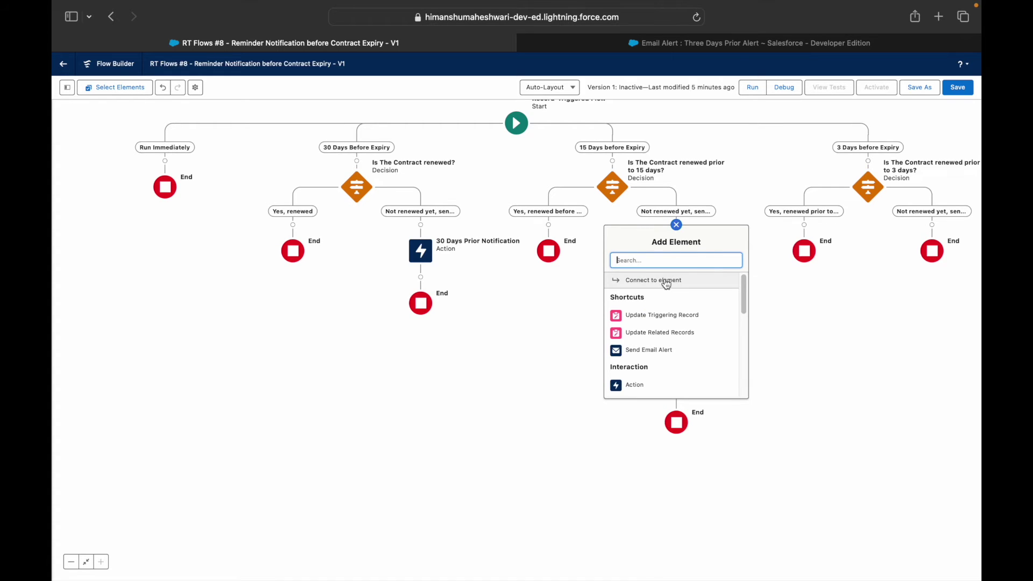
left_click(643, 386)
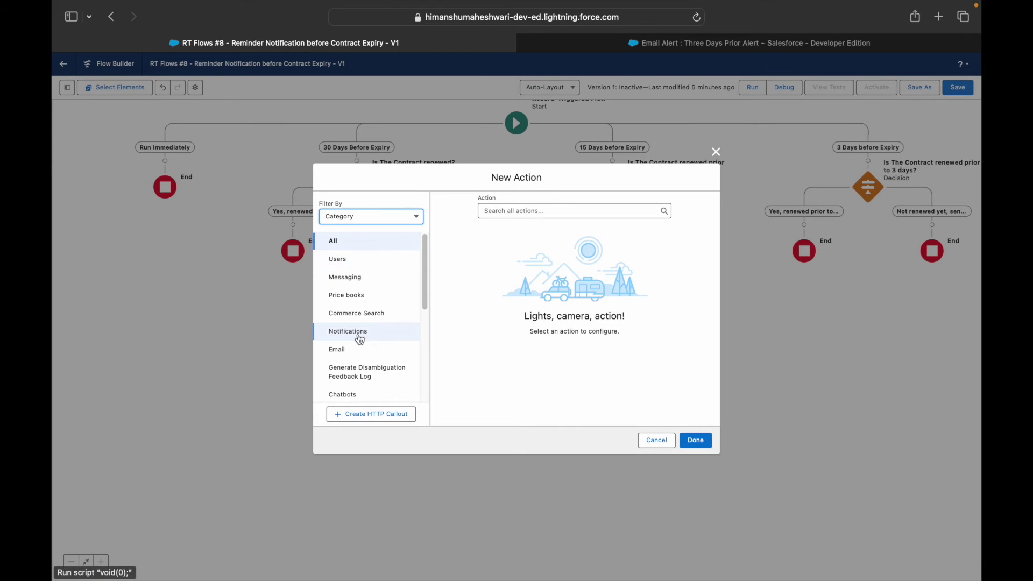
Try to find the fifteen-day alert by searching for "Fif" within the Email action category.
left_click(339, 349)
left_click(518, 214)
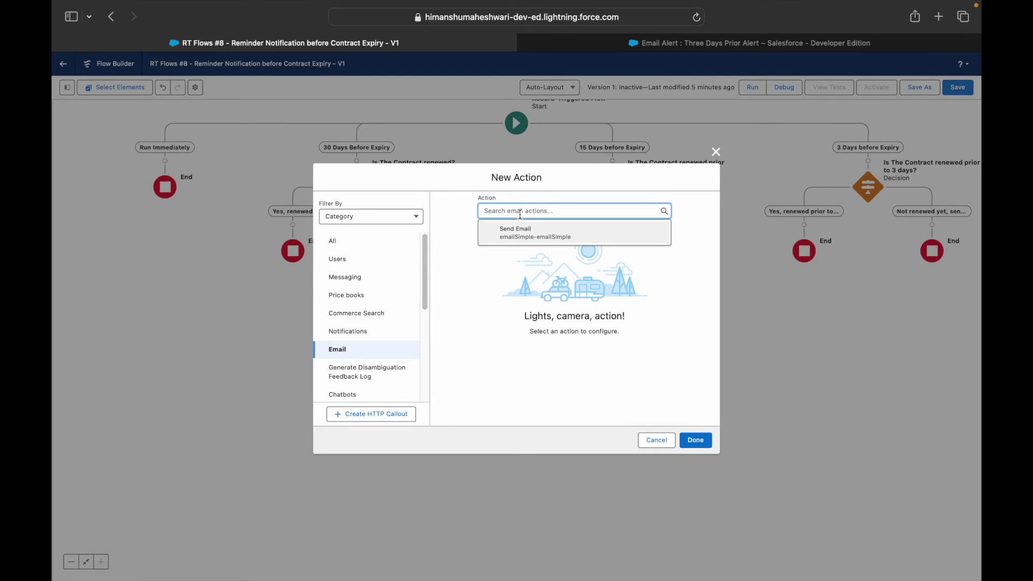
type("Fif")
scroll(363, 339, "down", 5)
scroll(363, 339, "down", 3)
scroll(363, 338, "up", 8)
Filter the available actions by type to Email Alert and choose Fifteen Days Alert.
left_click(374, 217)
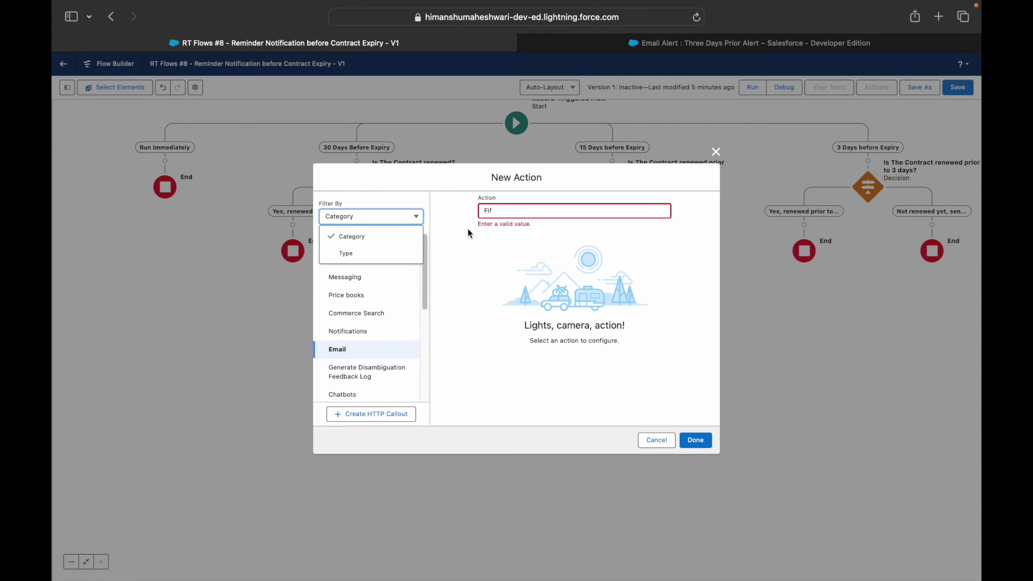
left_click(363, 254)
left_click(349, 328)
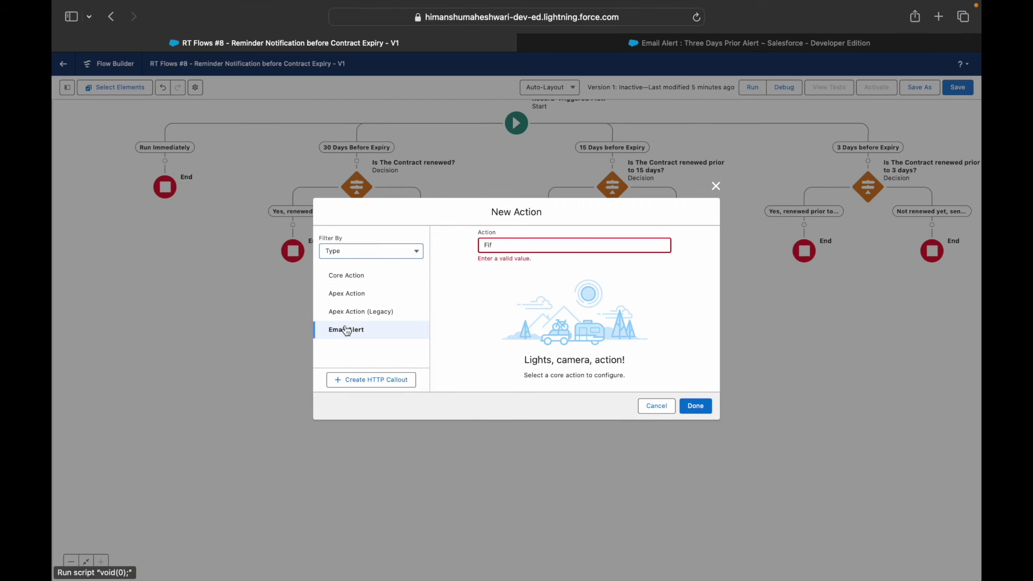
left_click(517, 245)
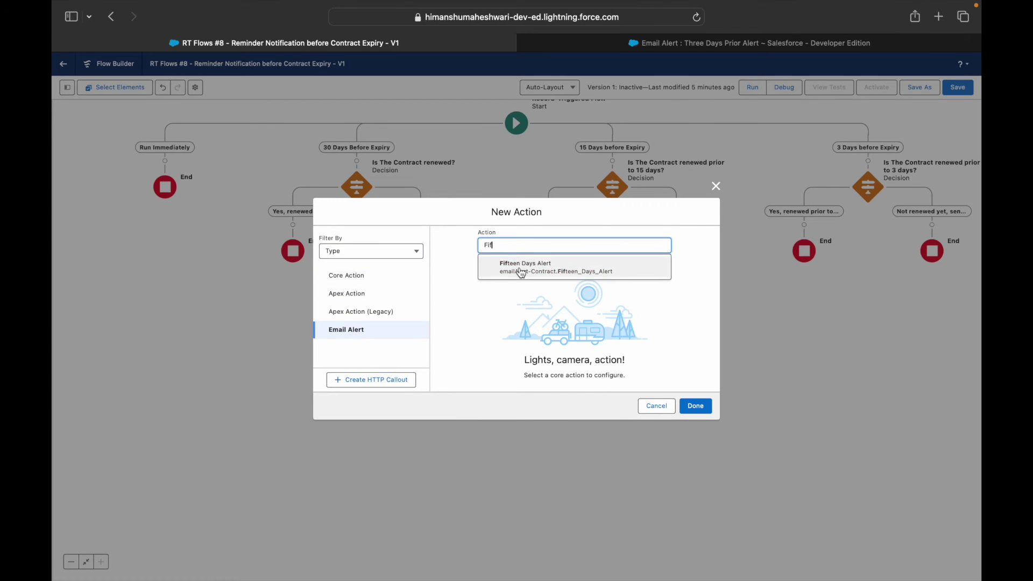
left_click(520, 268)
Label the fifteen-day action "Fifteen Day Prior Alert" and set its Record ID to {!$Record.Id}.
left_click(483, 287)
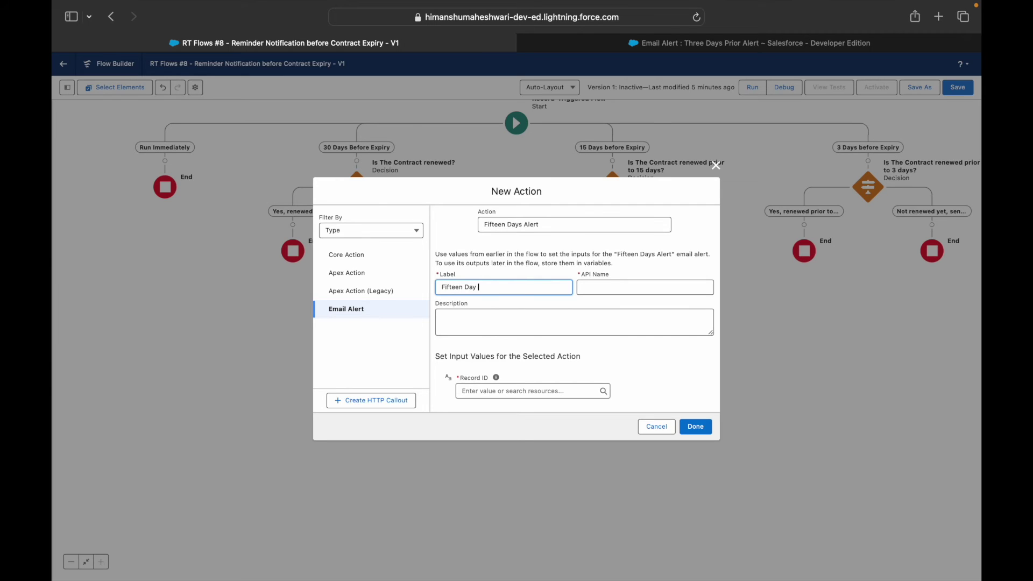
key("Tab")
left_click(498, 391)
type("Record")
key("Down")
key("Return")
type("Id")
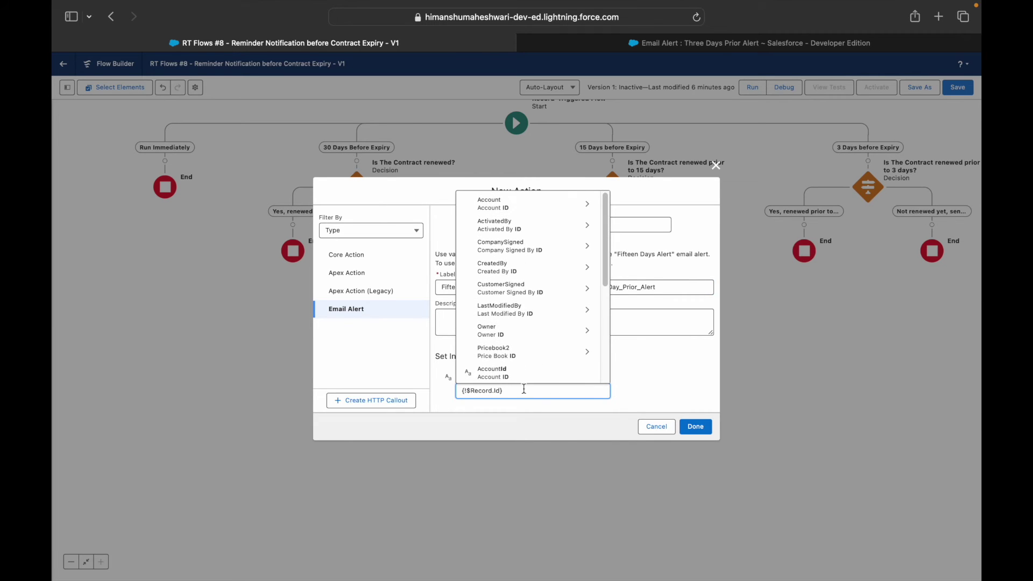
left_click(702, 389)
left_click(696, 427)
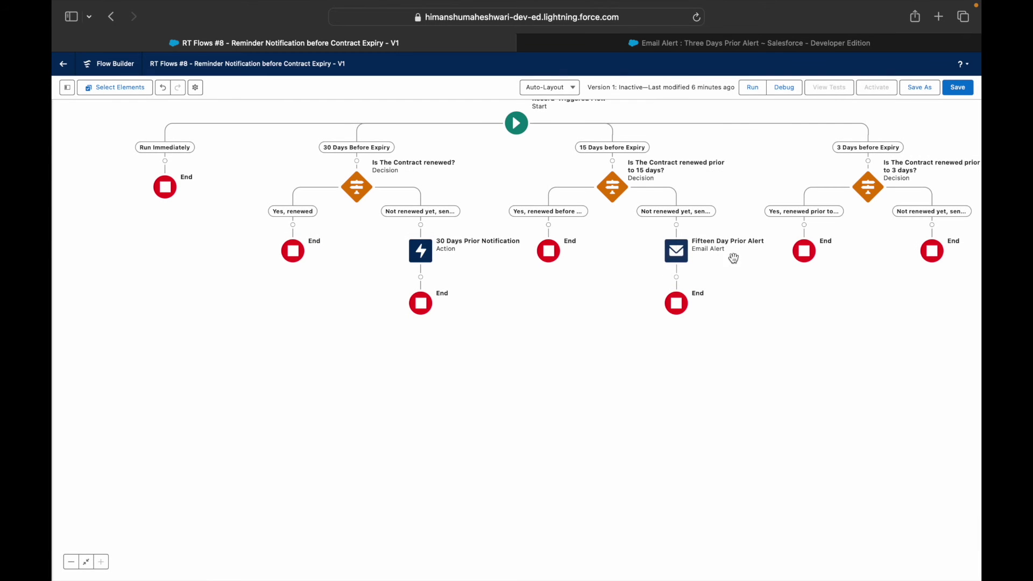
Add the Three Days Prior Alert action to the 3-day path's not-renewed branch, labelled "Three Day Prior Notification".
left_click_drag(849, 311, 779, 325)
left_click(861, 240)
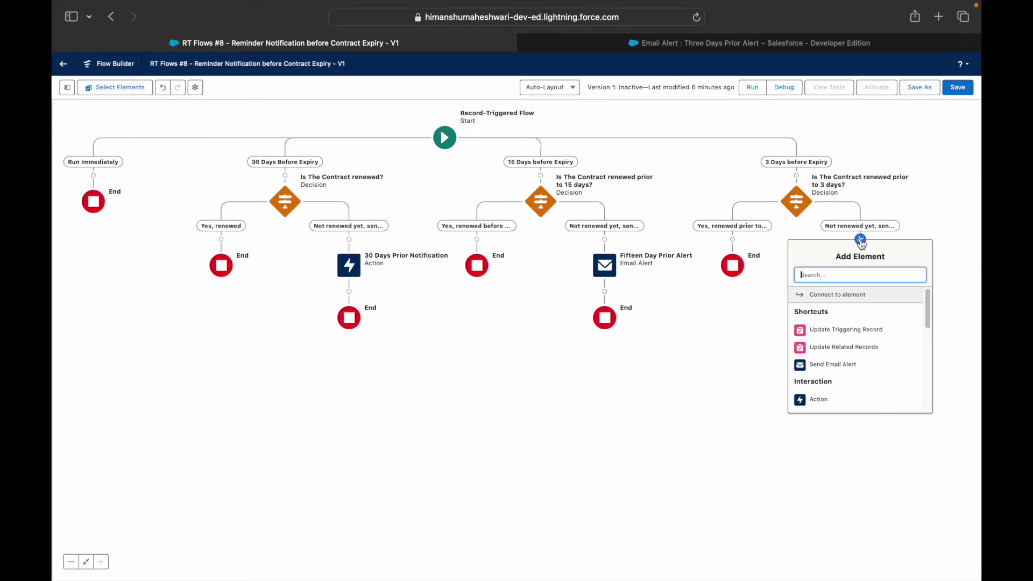
type("Three")
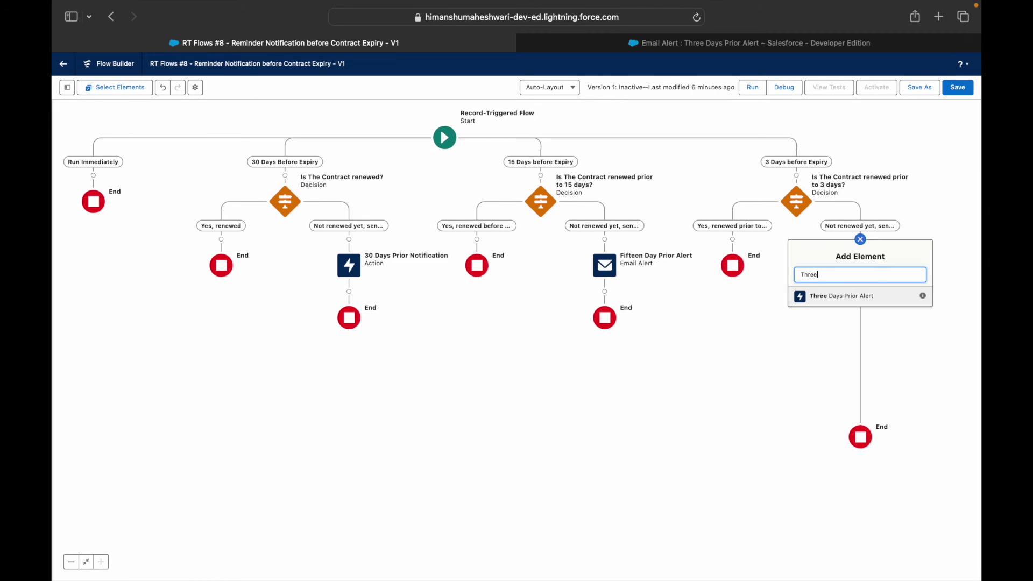
left_click(860, 297)
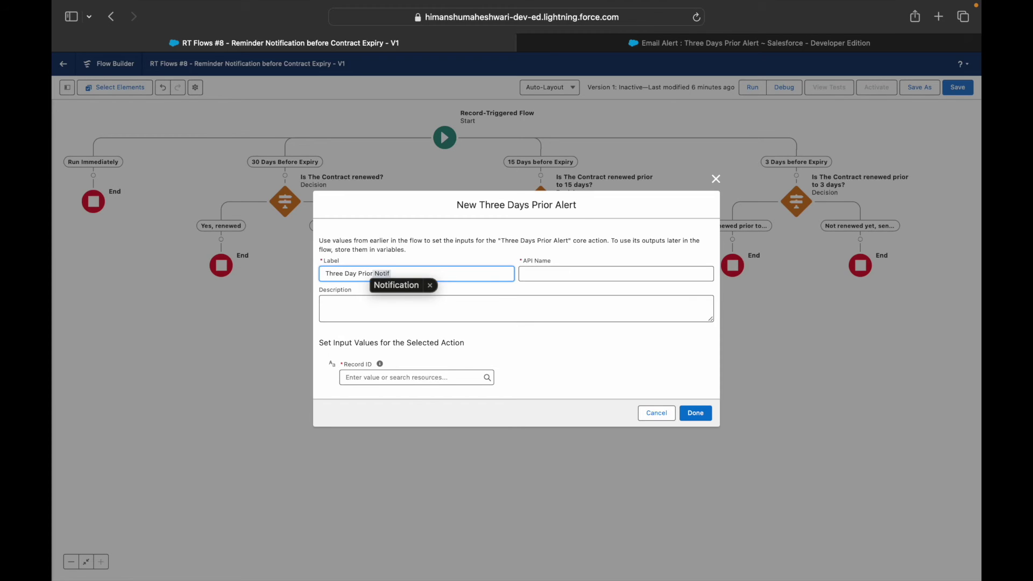
key("space")
key("Tab")
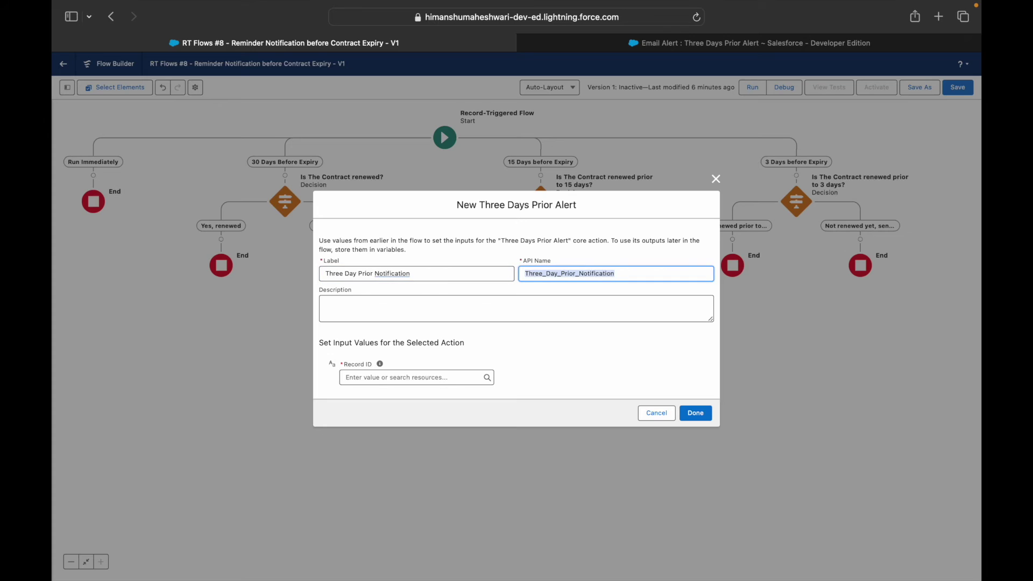
Set the three-day action's Record ID to {!$Record.Id} and save the flow.
left_click(407, 375)
type("{!$Record.")
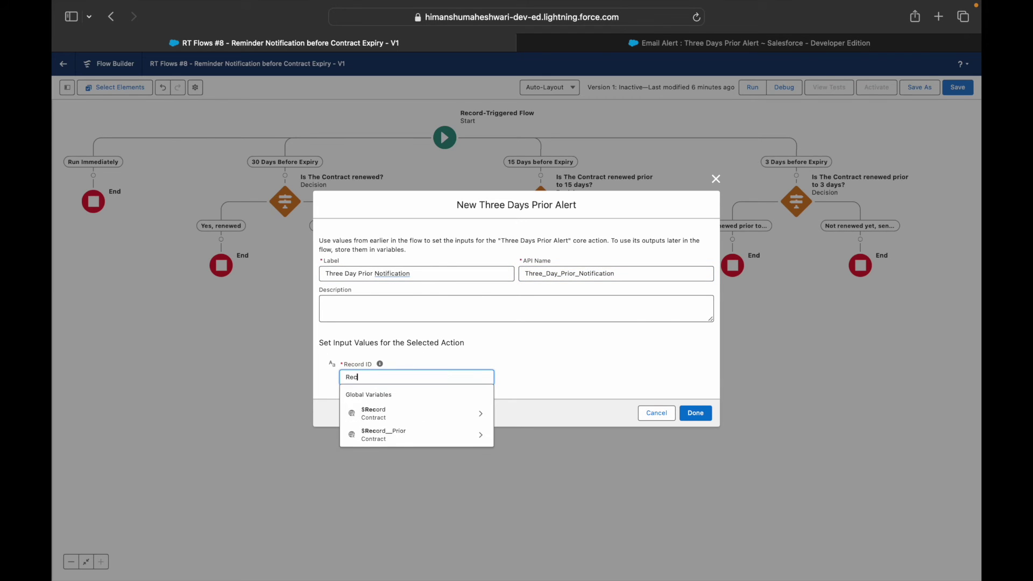
type("Id")
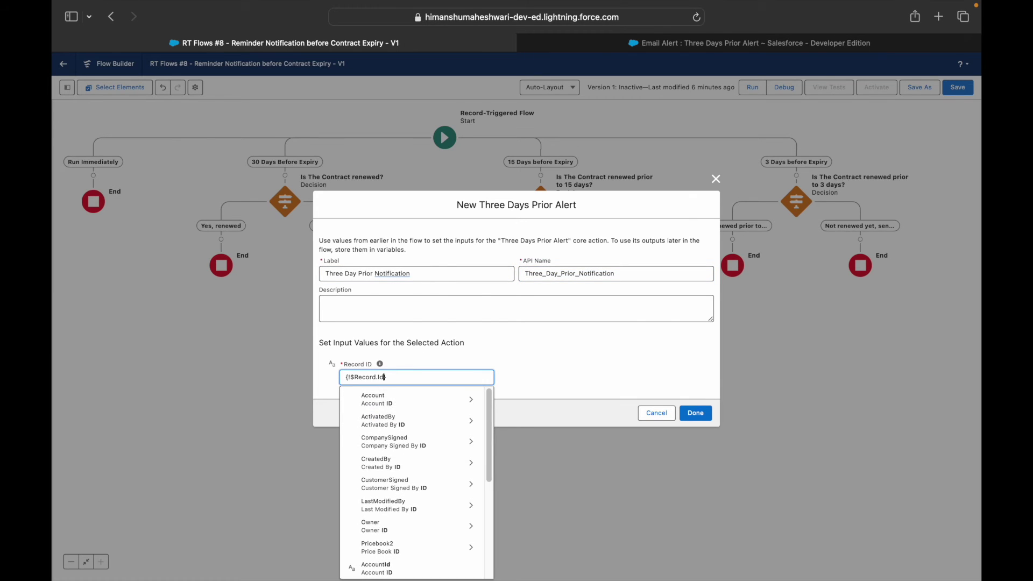
left_click(696, 413)
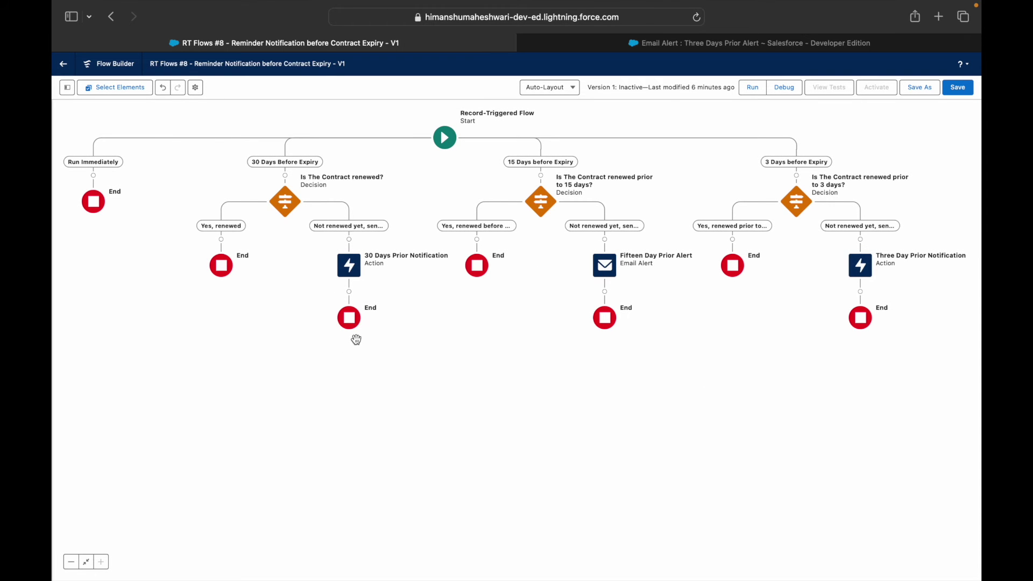
left_click(957, 92)
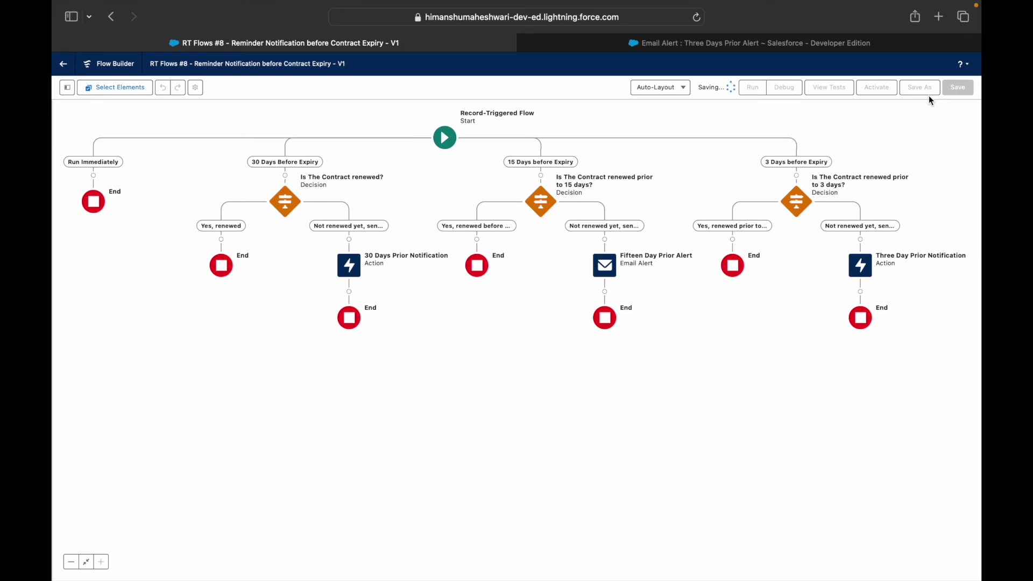
Return to the Salesforce org and open the recent contact that belongs to the trailhead account.
left_click(760, 46)
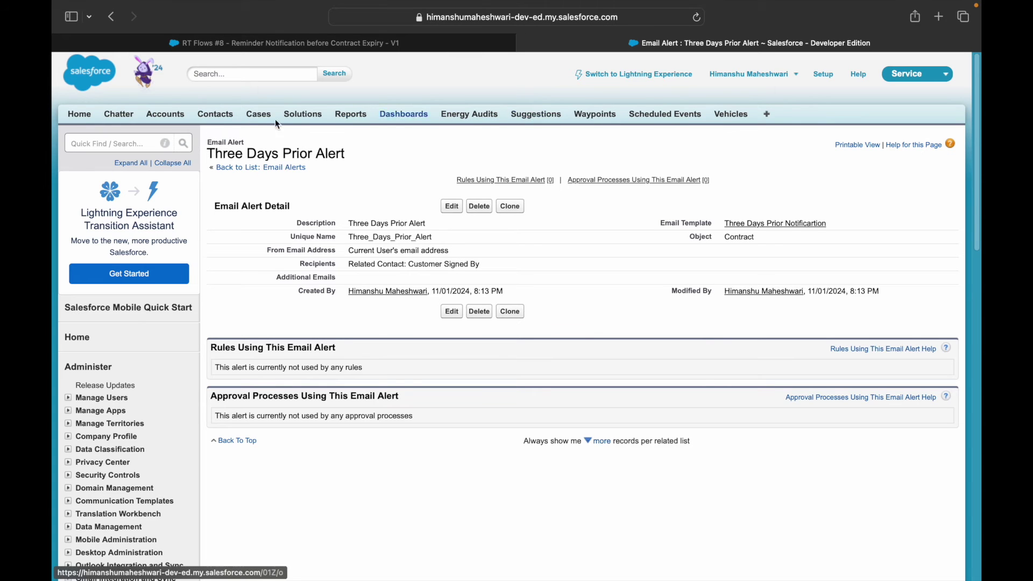
left_click(213, 113)
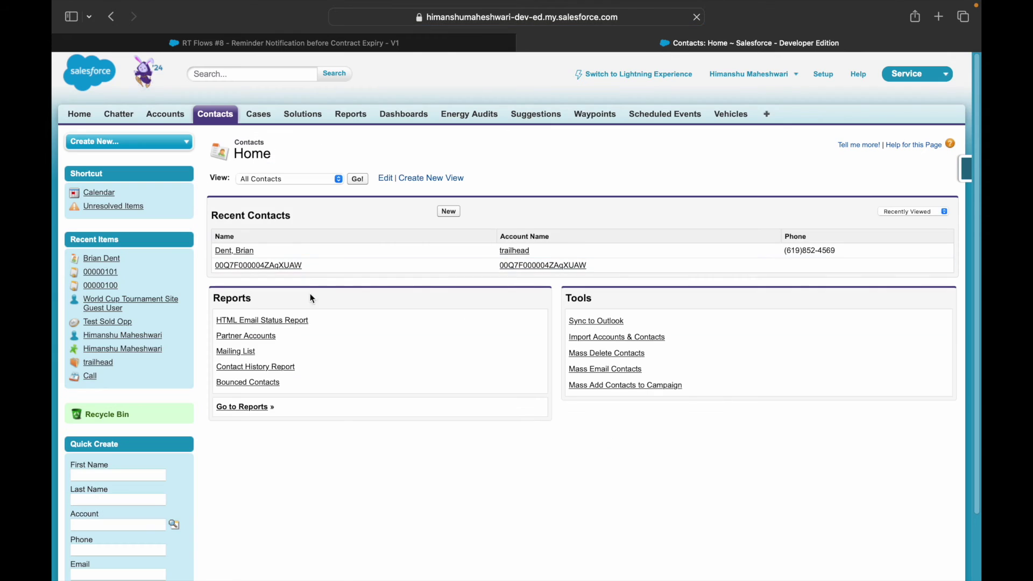
left_click(235, 253)
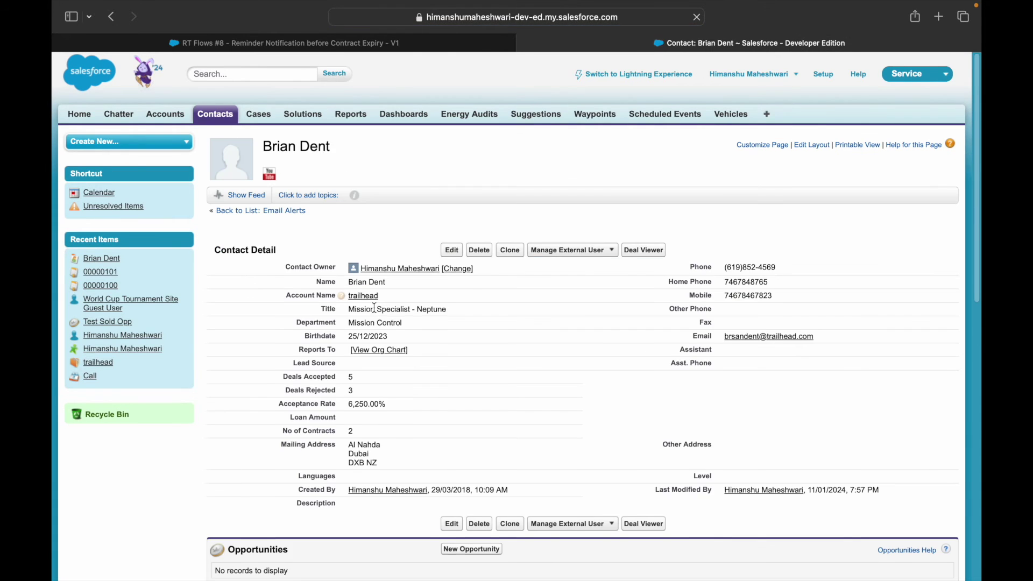
Replace the contact's e-mail with the test recipient's e-mail address and save the record.
double_click(861, 336)
type("him")
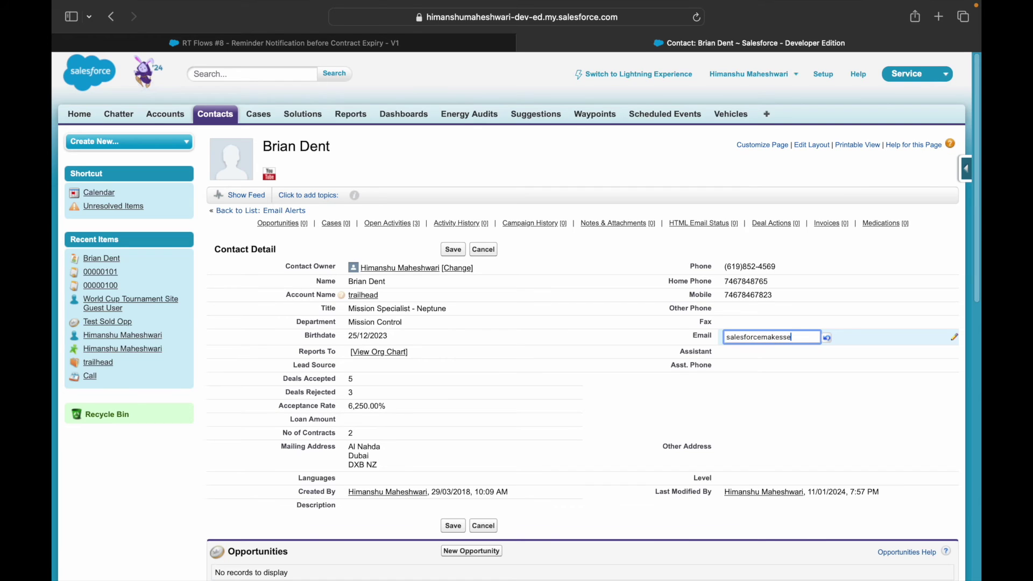
type("mail.com")
left_click(815, 444)
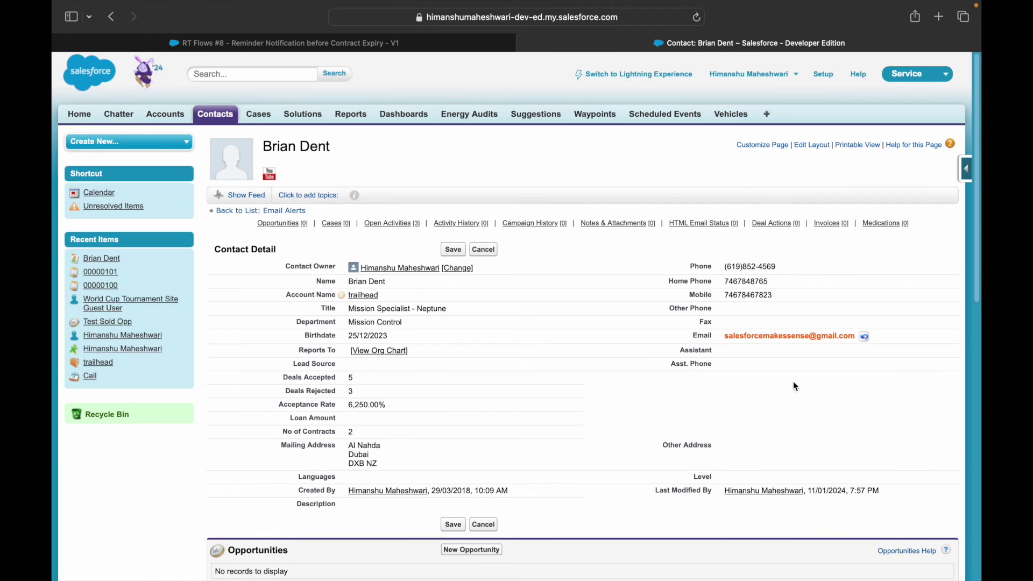
left_click(453, 250)
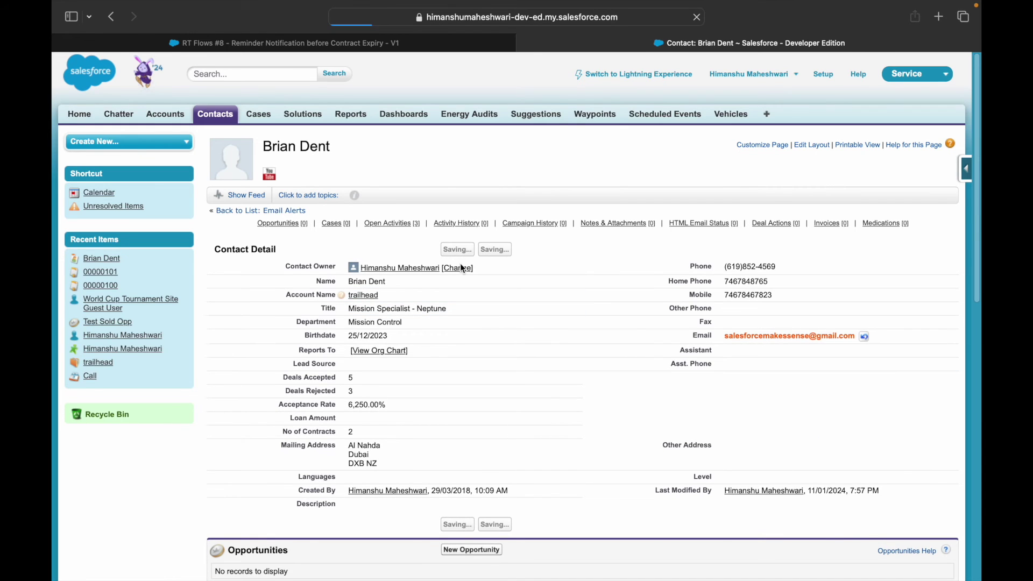
Return to the contract expiry reminder flow in Flow Builder and activate it.
left_click(487, 42)
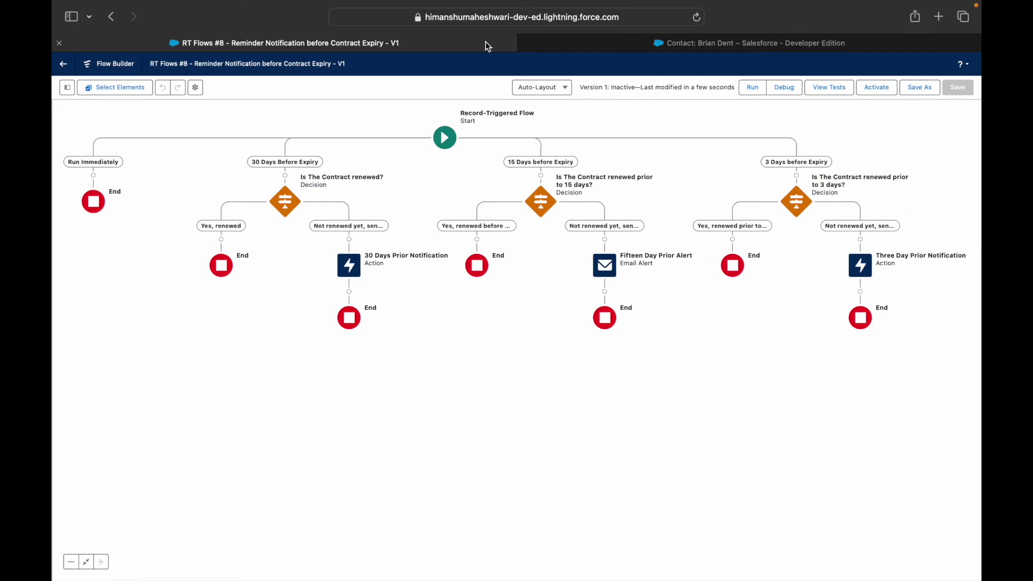
left_click(876, 93)
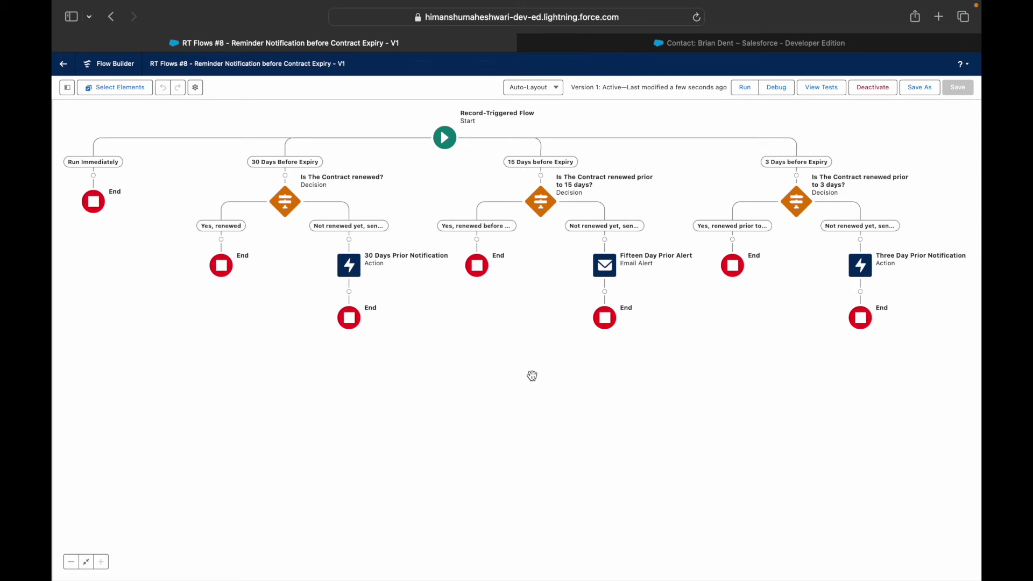
Set the 3 Days before Expiry scheduled path to run 1 Minutes After with Contract: Created Date as the time source.
left_click(445, 140)
left_click(504, 240)
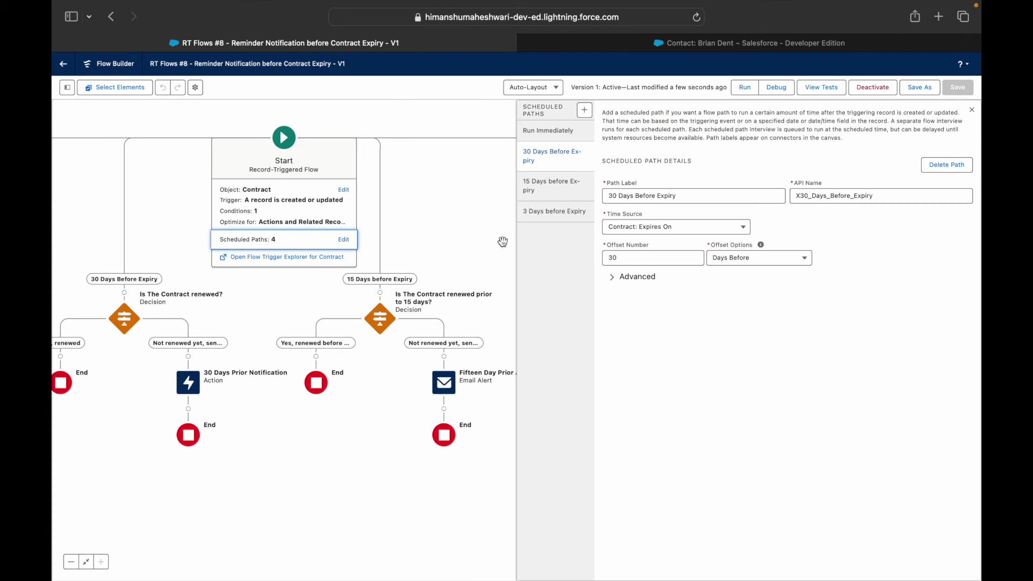
left_click(561, 211)
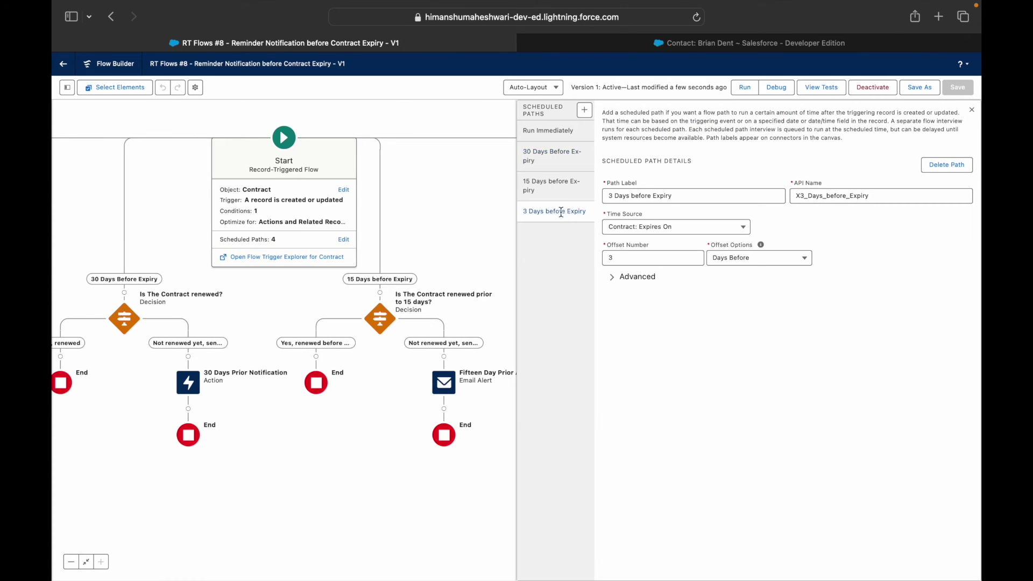
left_click(625, 258)
type("1")
left_click(720, 265)
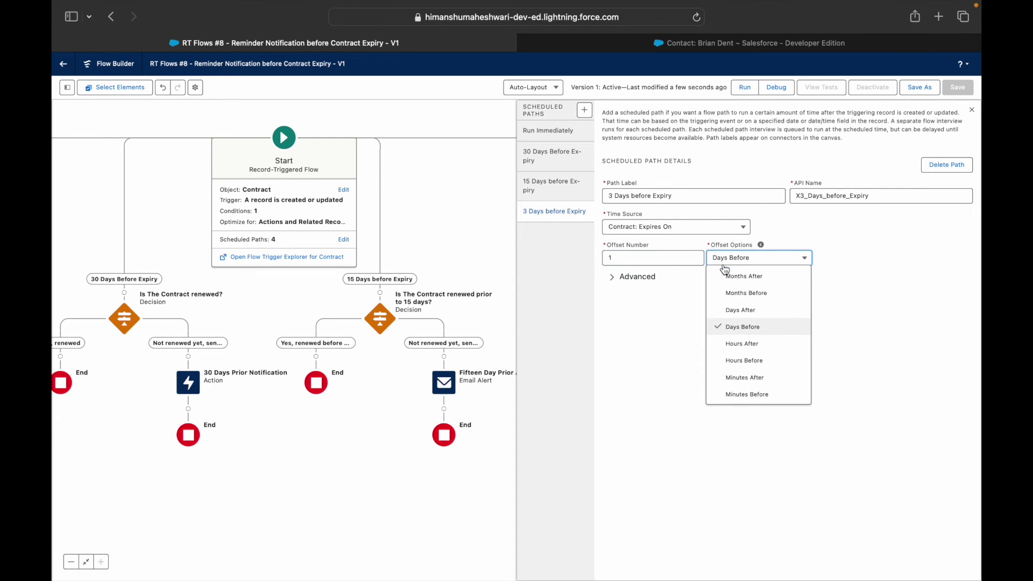
left_click(756, 378)
left_click(657, 225)
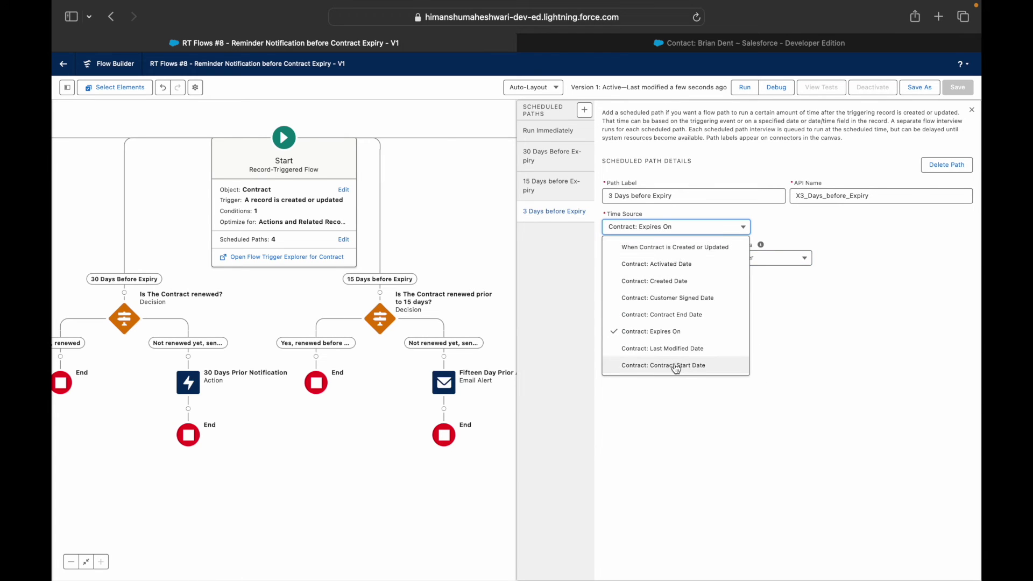
left_click(662, 282)
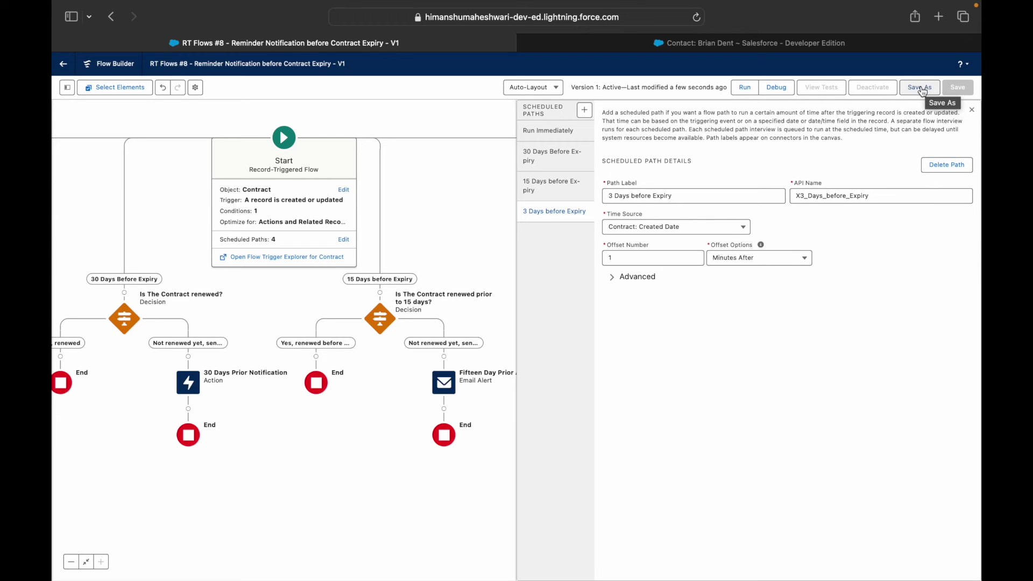
left_click(640, 259)
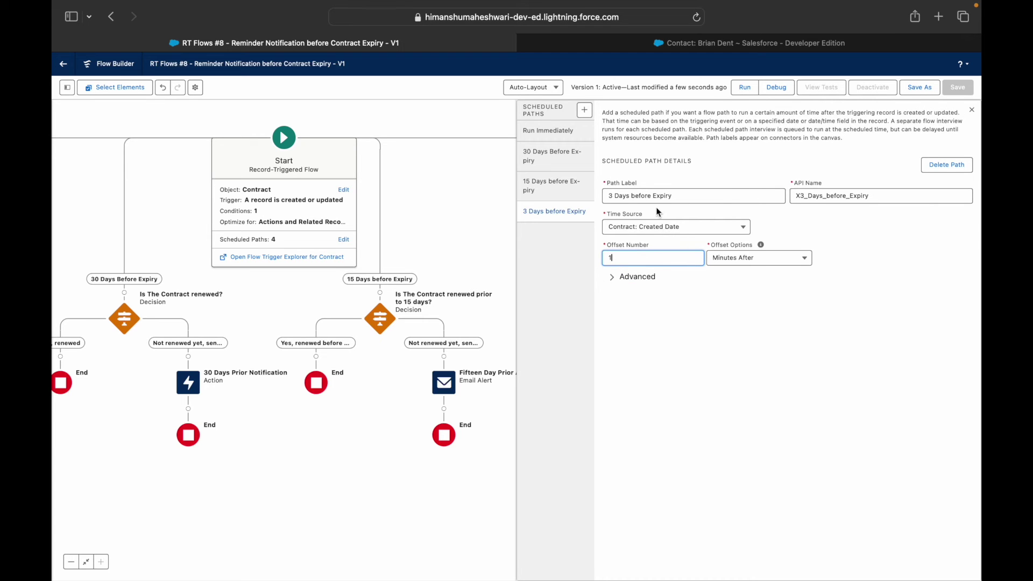
Save the flow as a new version and activate that version.
left_click(915, 89)
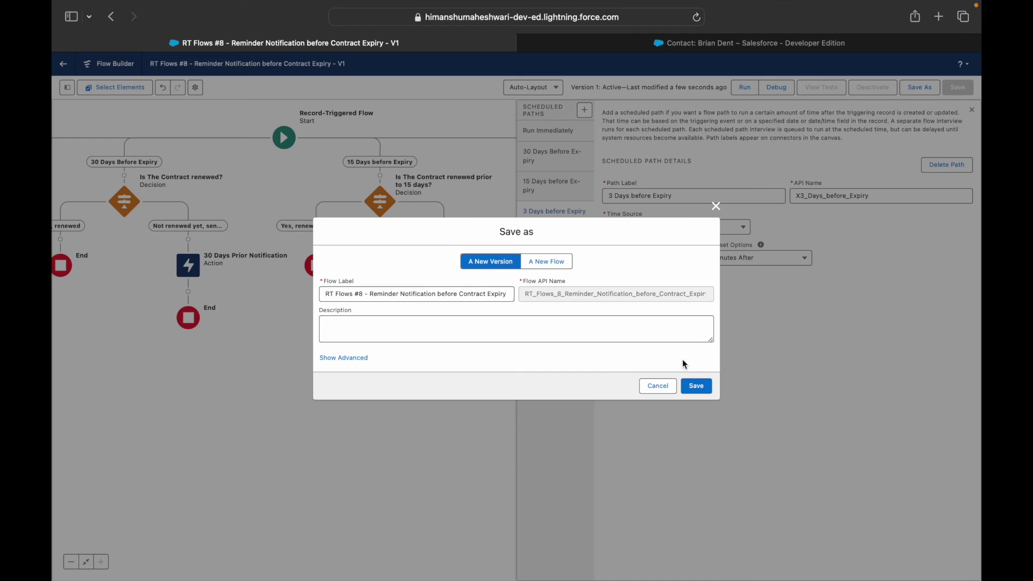
left_click(694, 387)
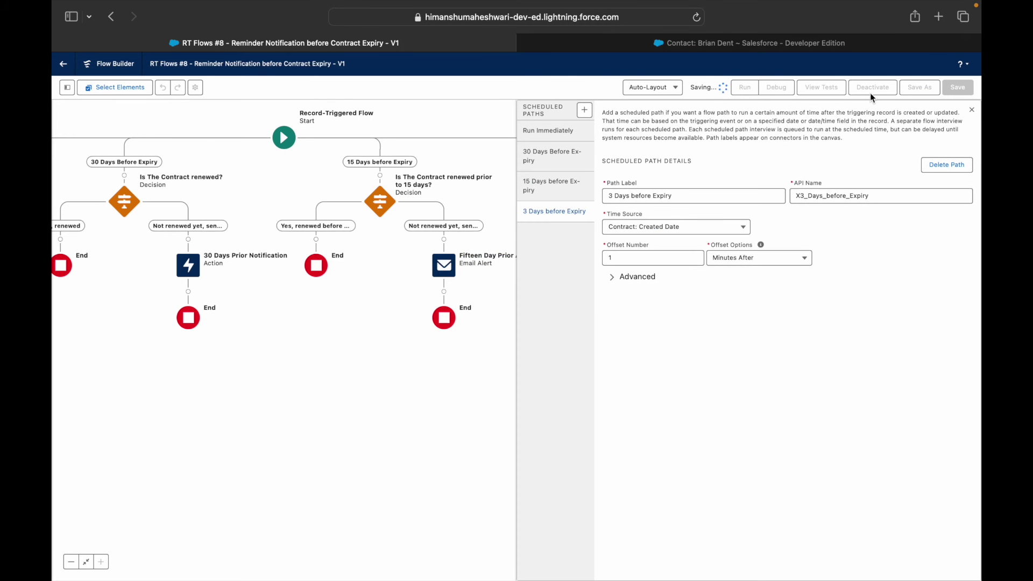
left_click(872, 94)
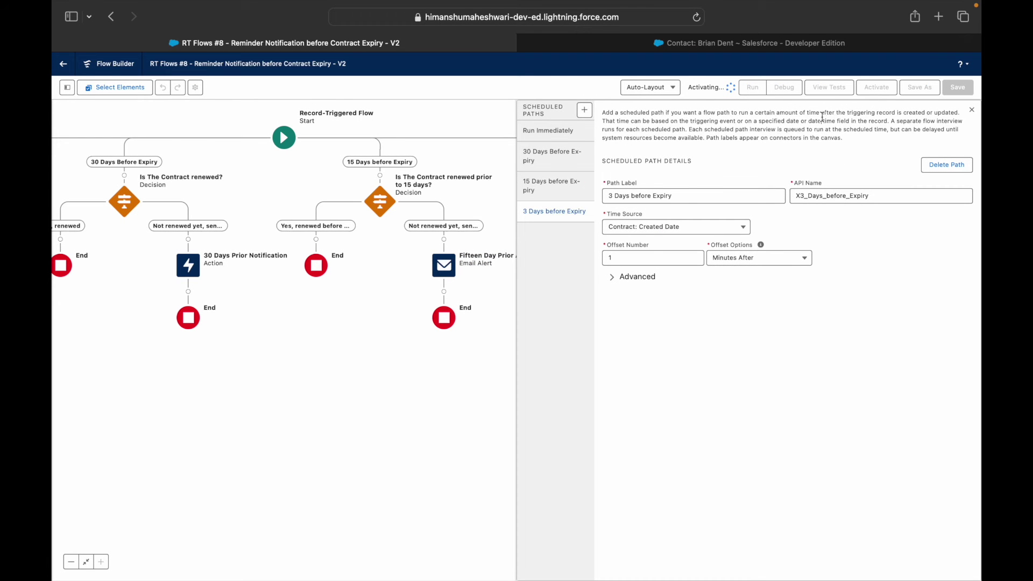
Return to the Salesforce org, switch to Lightning Experience and find the Contracts list by searching for "Contrac".
left_click(748, 43)
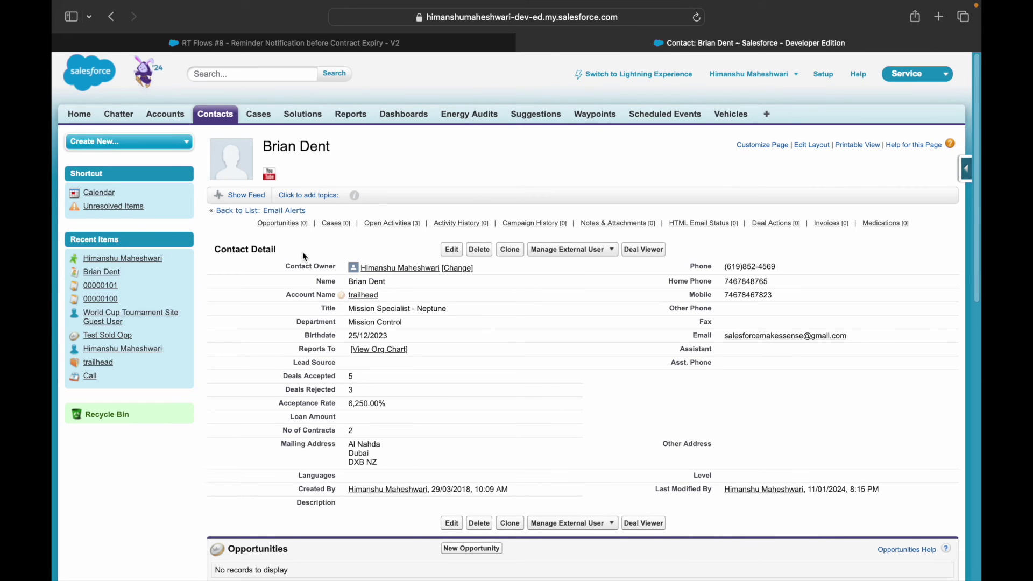
left_click(603, 78)
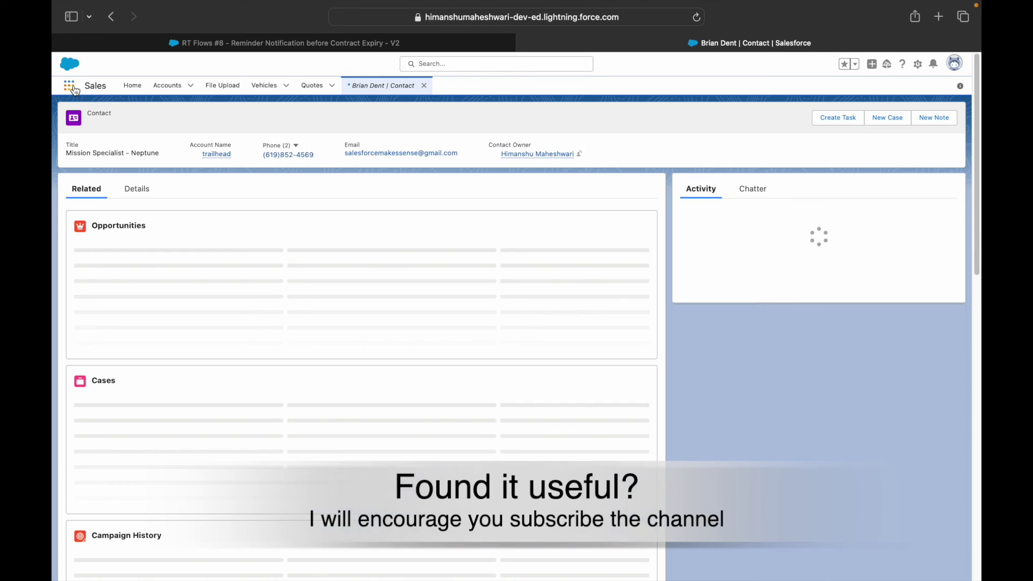
left_click(72, 88)
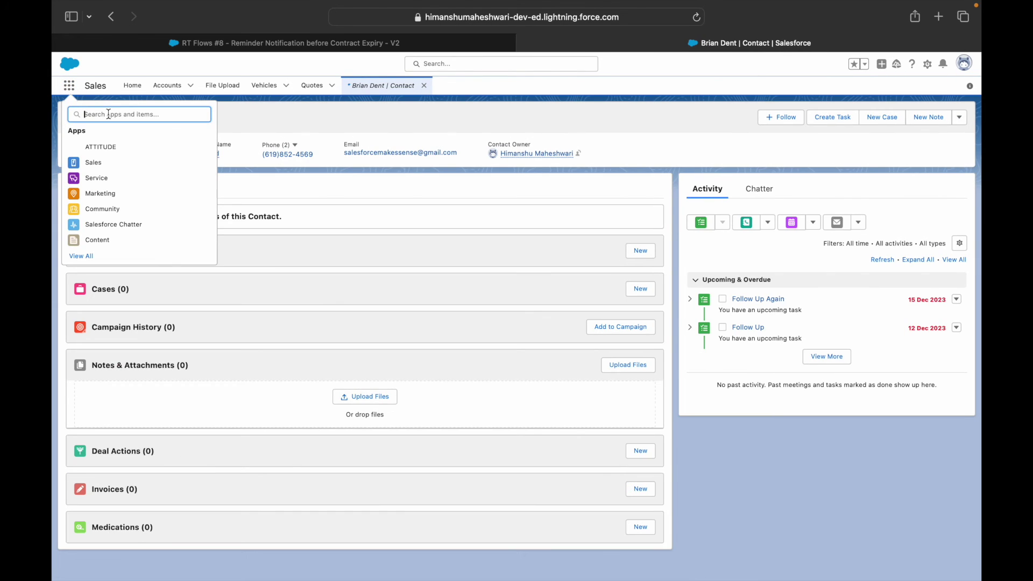
type("Contrac")
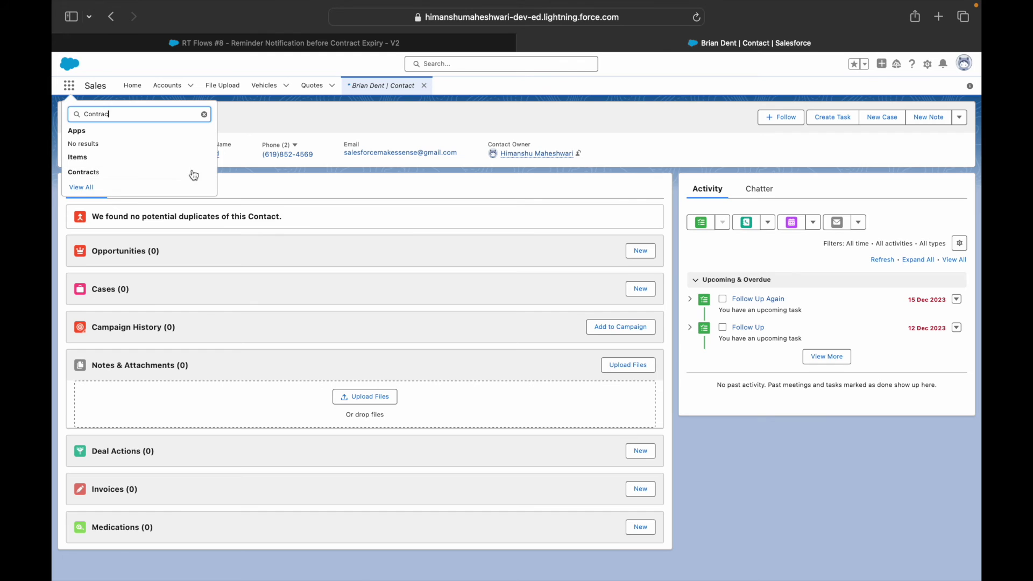
left_click(135, 171)
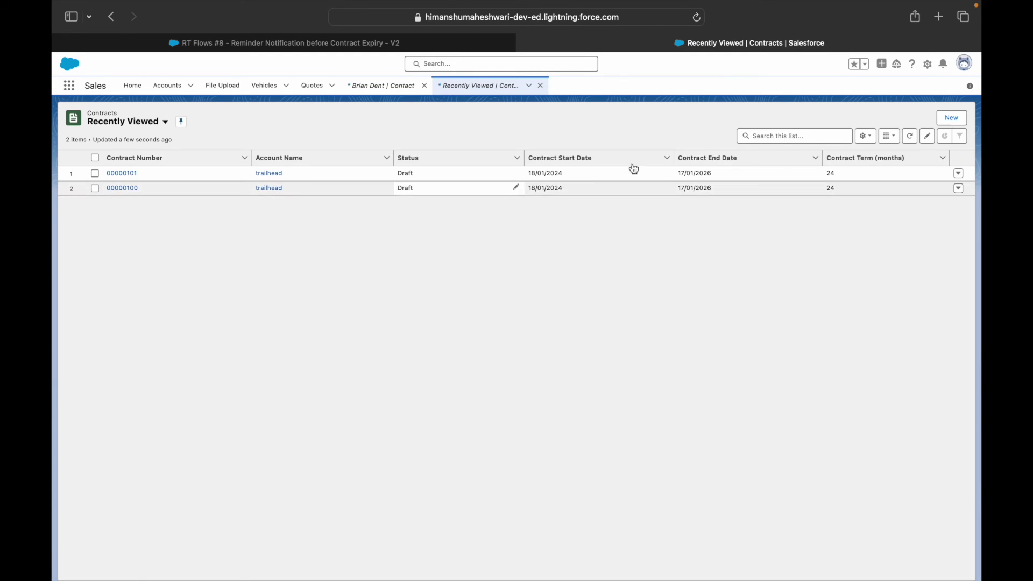
Open the first recently viewed trailhead contract and start cloning it.
left_click(121, 174)
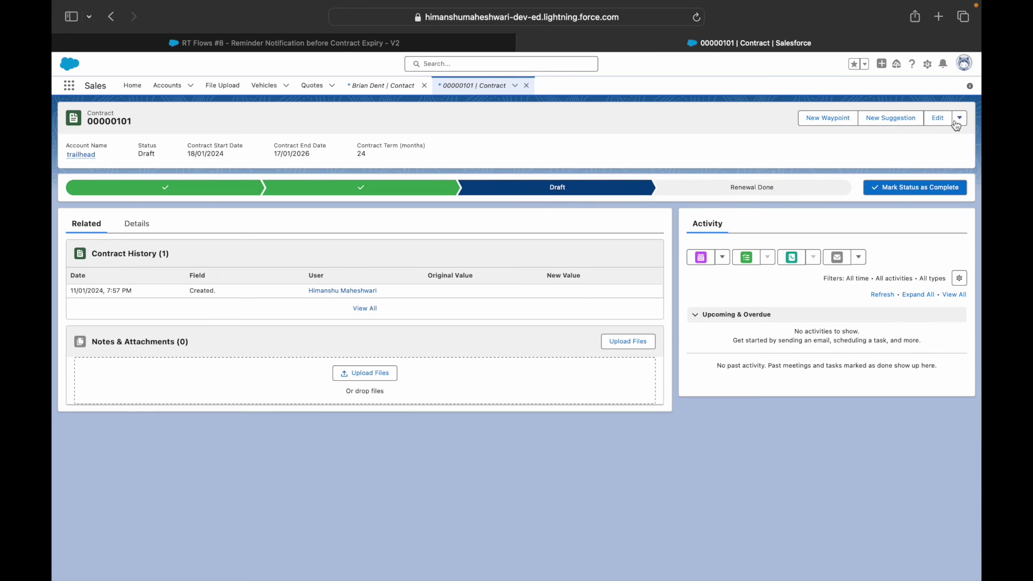
left_click(960, 117)
left_click(934, 153)
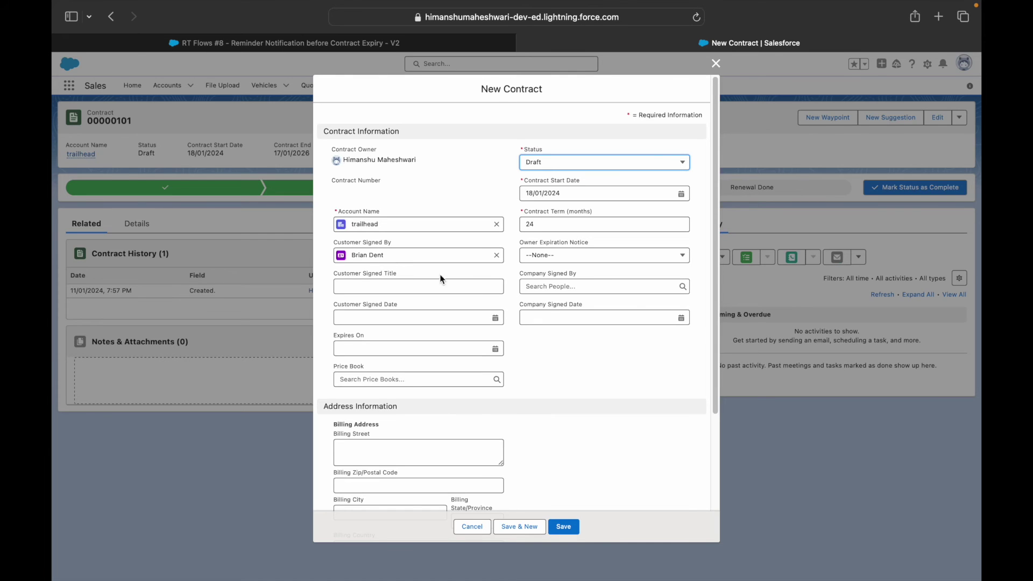
Set the cloned contract's Owner Expiration Notice to 45 Days, Company Signed Date 18/01/2024, Customer Signed Date 17/01/2024 and Expires On 24/01/2024, and save.
left_click(544, 257)
left_click(566, 334)
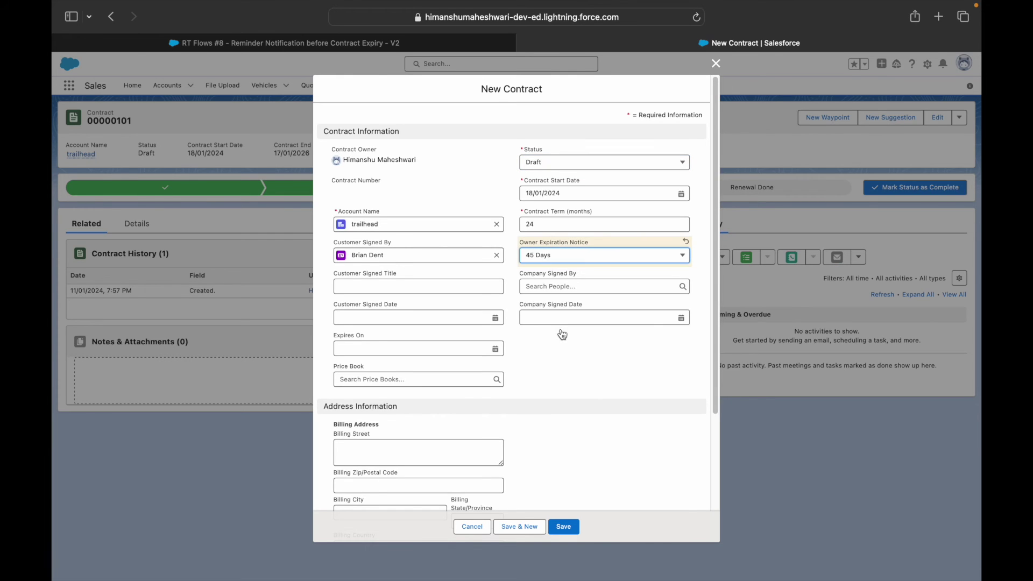
left_click(553, 318)
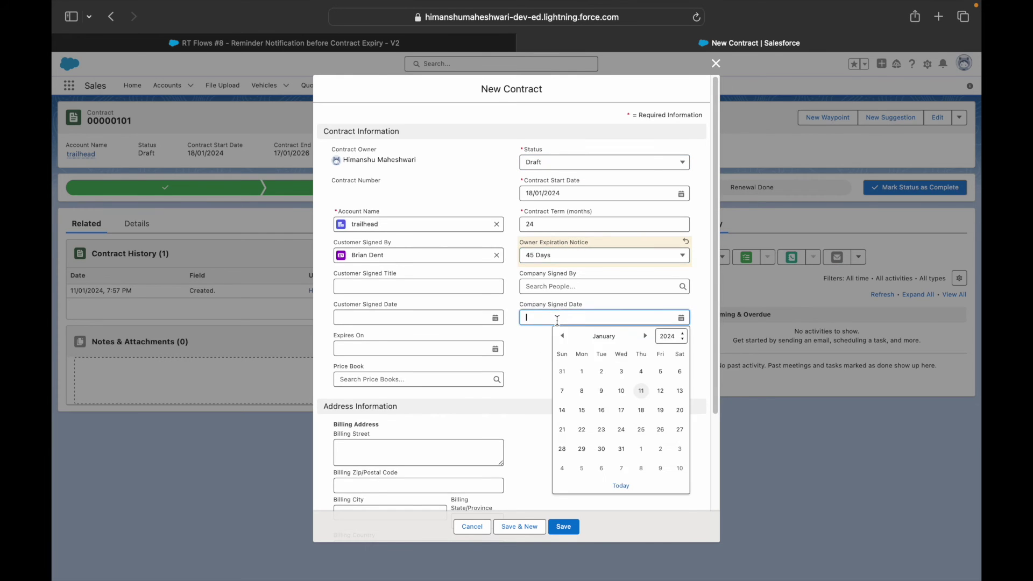
left_click(641, 412)
left_click(391, 321)
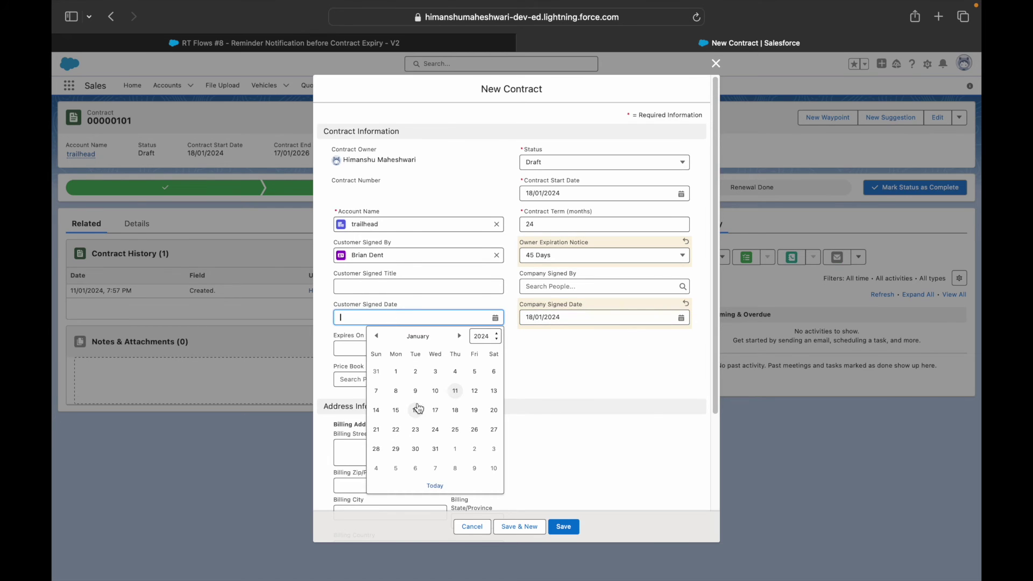
left_click(435, 410)
left_click(383, 350)
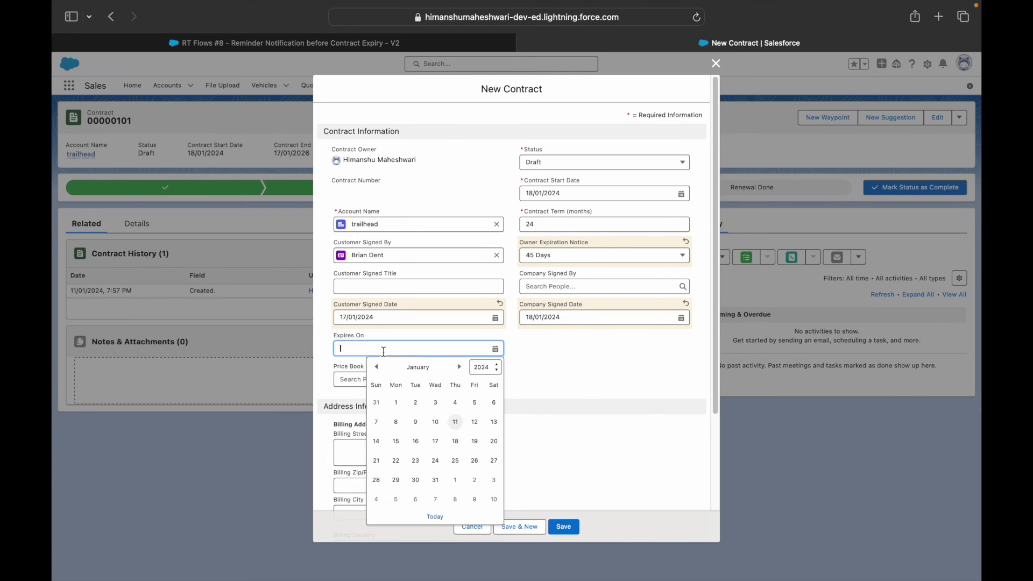
left_click(435, 460)
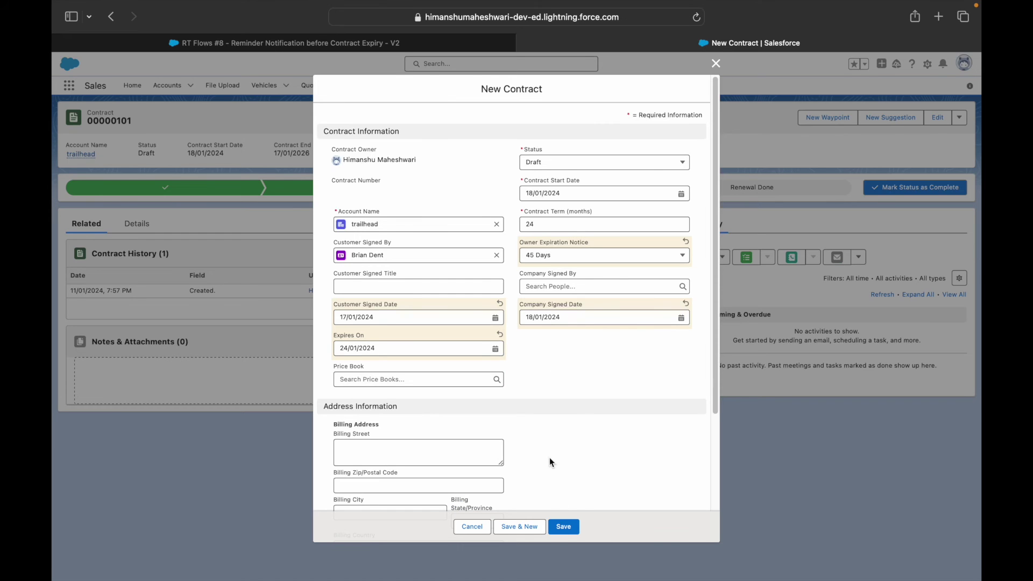
left_click(564, 527)
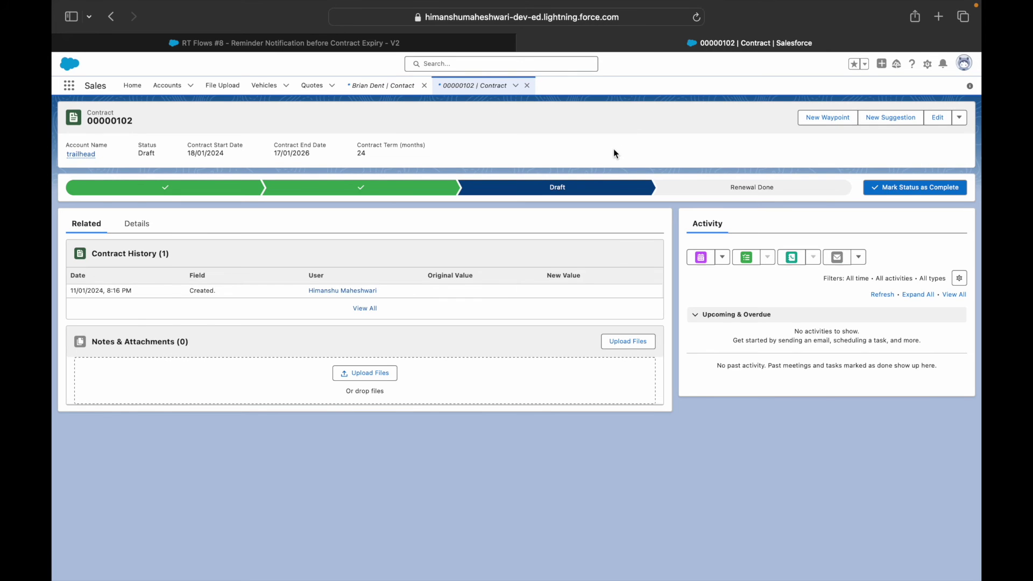
Open Gmail in a new browser tab and read the three-day contract expiry reminder e-mail.
mouse_move(559, 2)
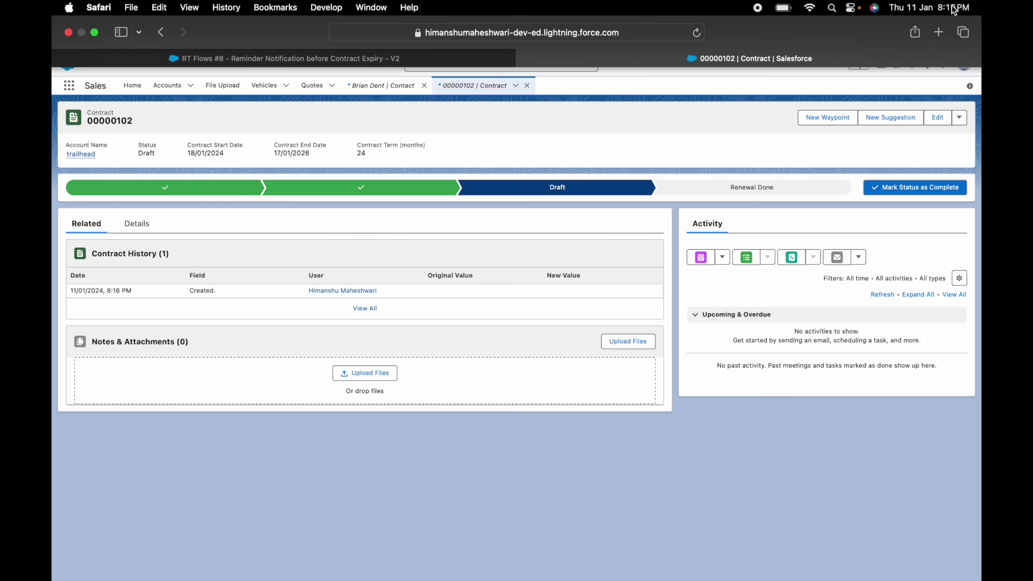
left_click(938, 32)
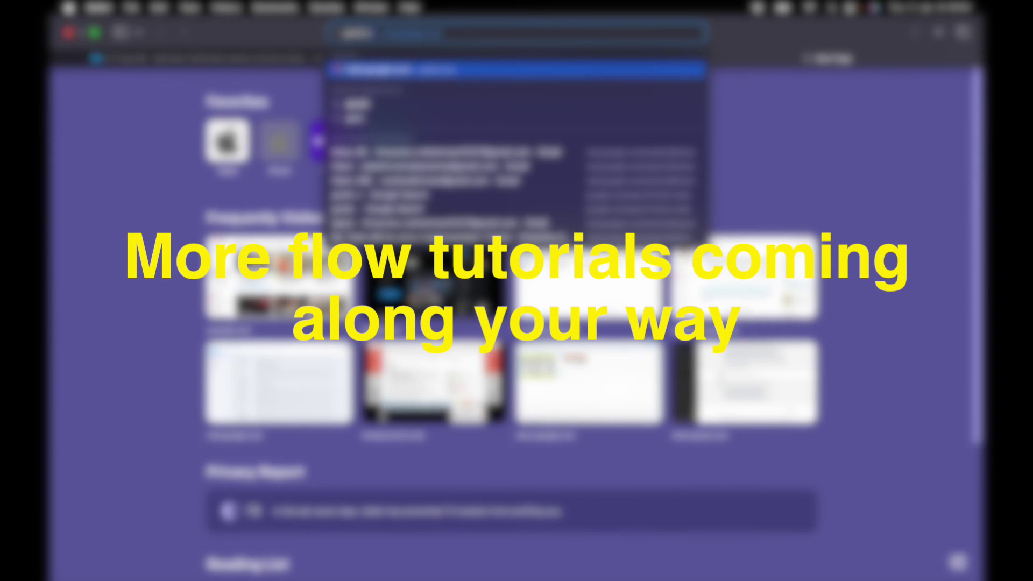
key("Return")
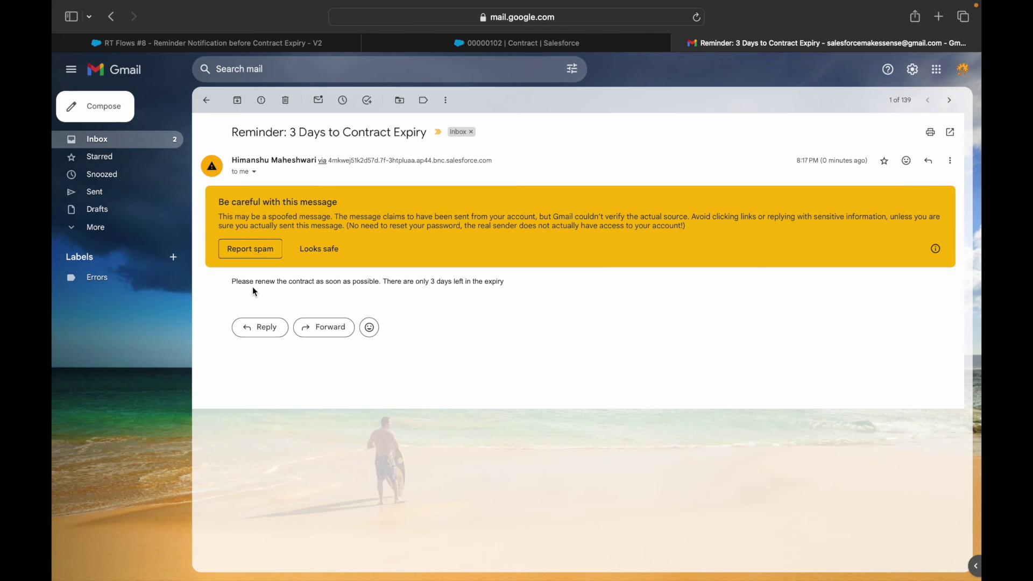
left_click_drag(376, 279, 231, 281)
left_click(460, 284)
Return to the flow, restore the 3-day path to 3 Days Before Contract: Expires On, and save it as a new version.
left_click(566, 49)
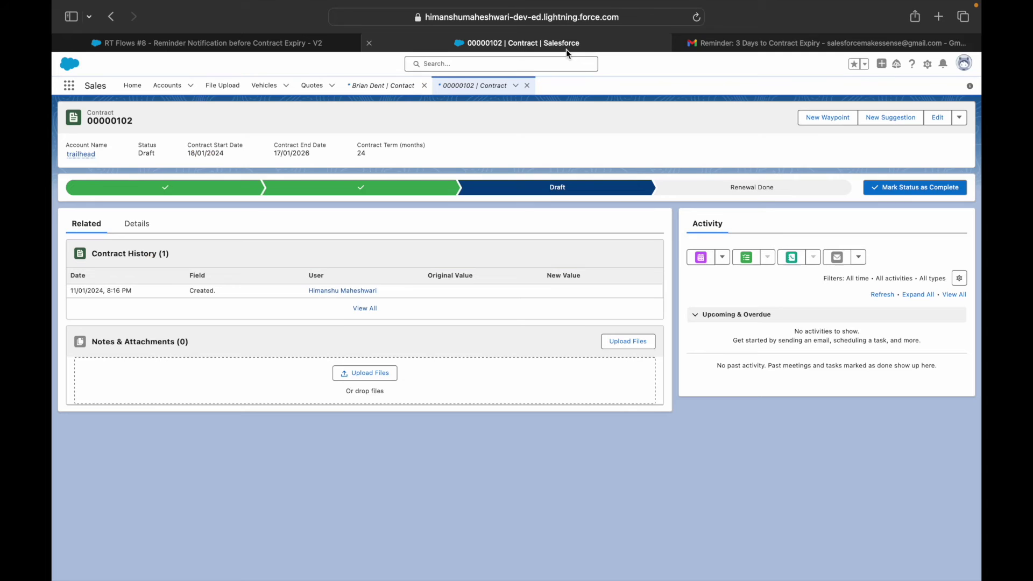
left_click(300, 43)
left_click(637, 239)
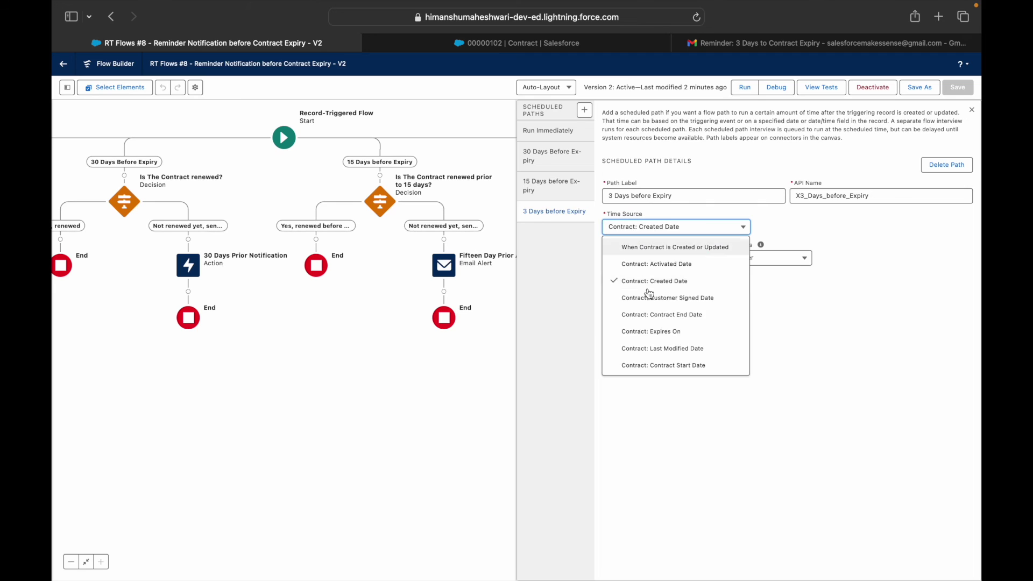
left_click(657, 327)
left_click(649, 260)
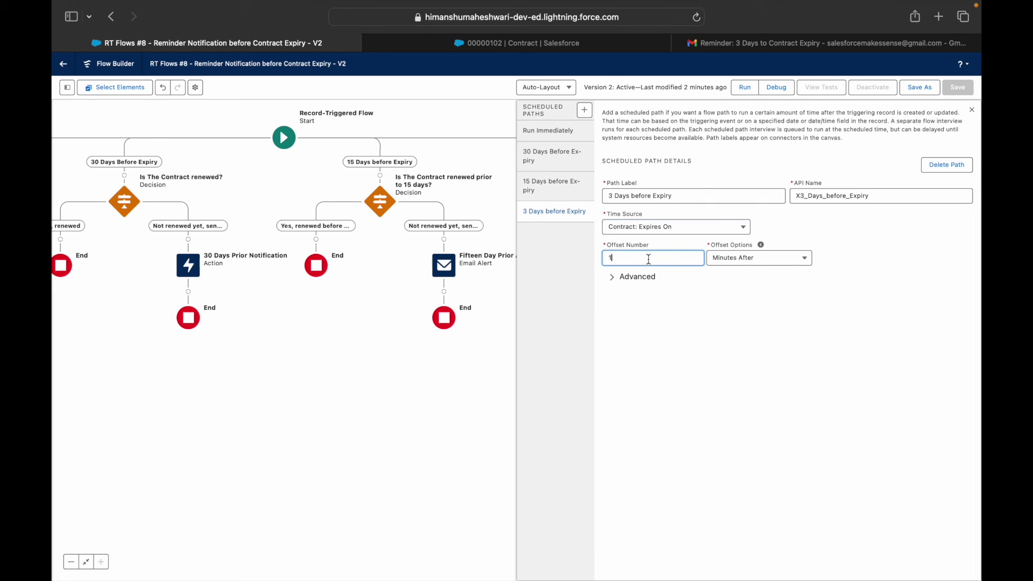
type("3")
left_click(741, 260)
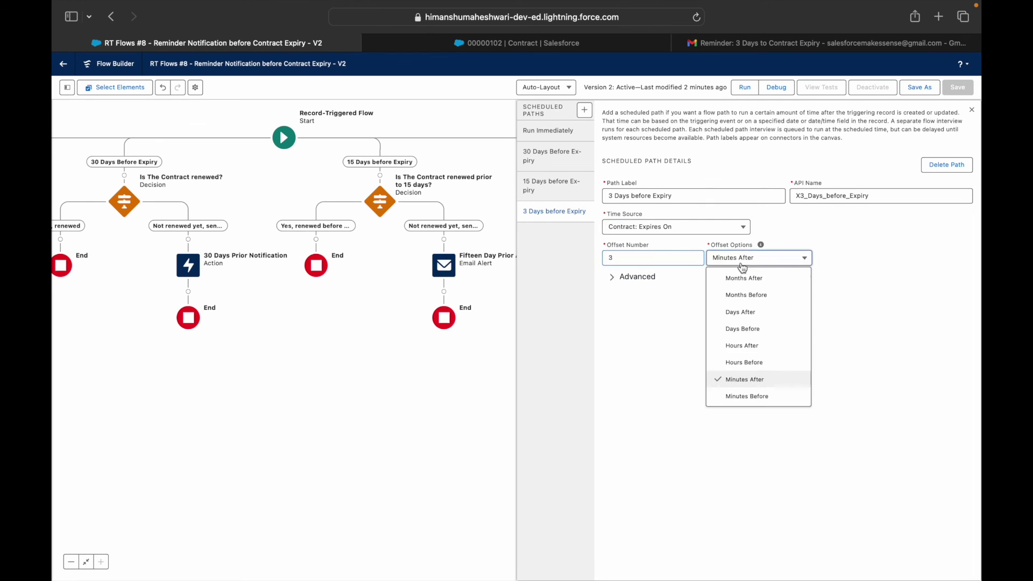
left_click(747, 329)
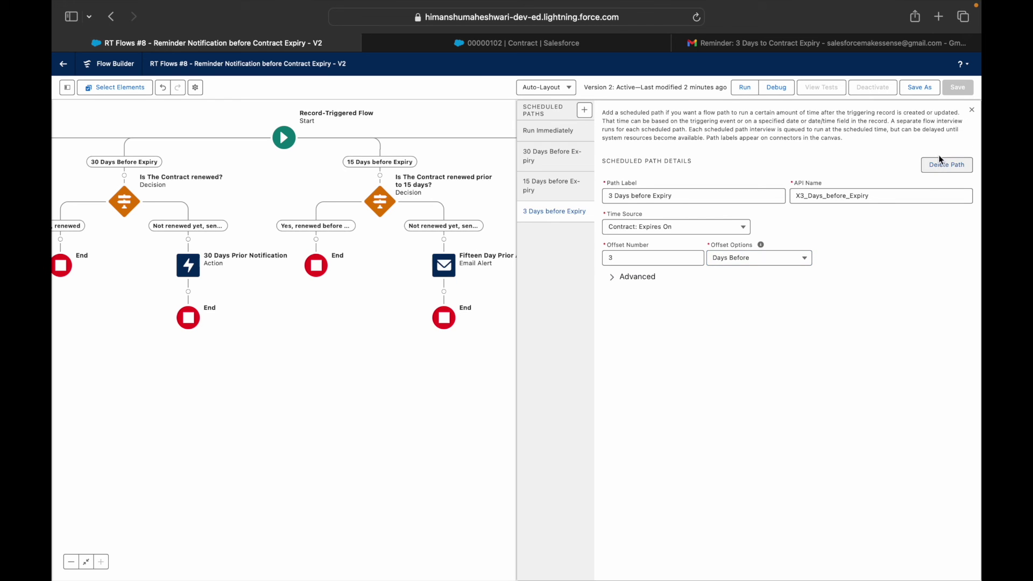
left_click(921, 88)
left_click(701, 385)
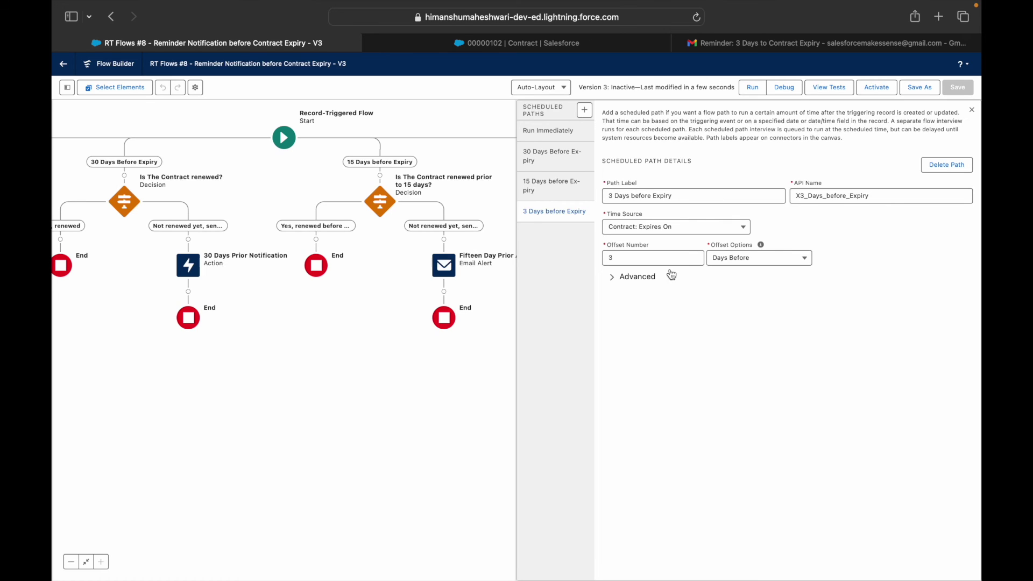
Review the 30-day and 15-day scheduled path settings and their branches on the canvas.
left_click(556, 162)
left_click(553, 190)
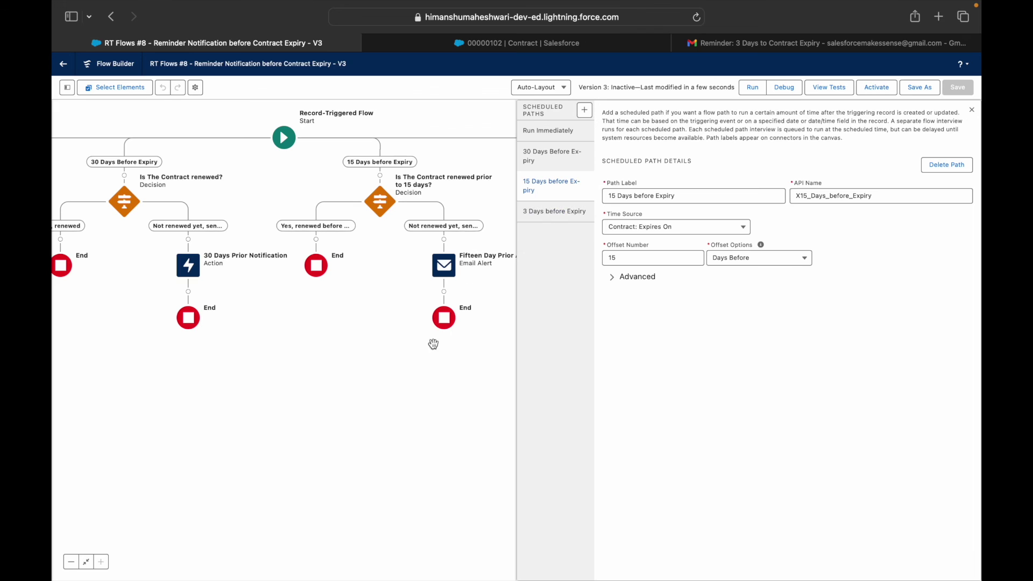
left_click_drag(353, 383, 431, 415)
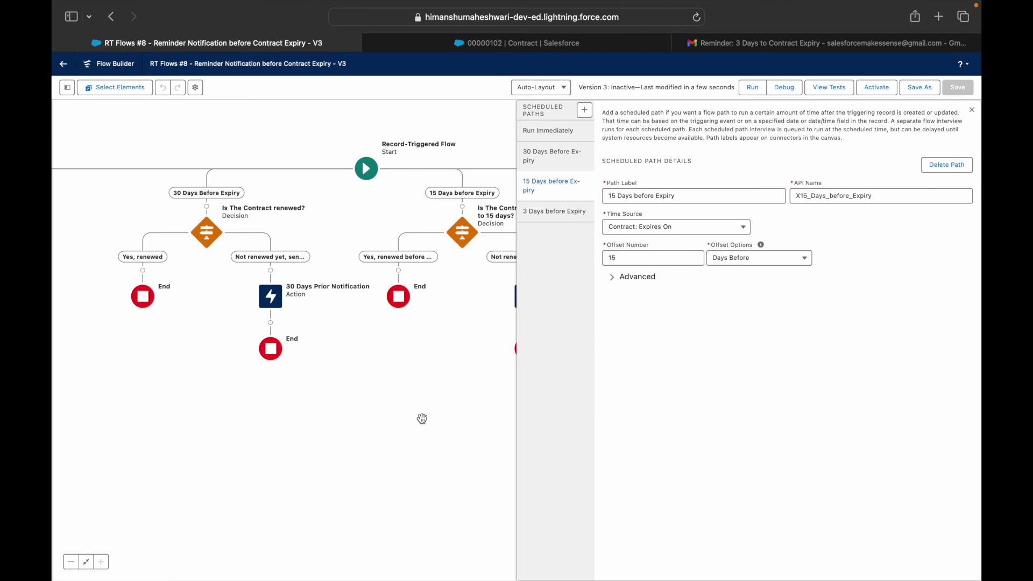
Look over the 15-day and 3-day branches, close the scheduled path settings, and activate version 3 of the flow.
left_click_drag(389, 411, 282, 423)
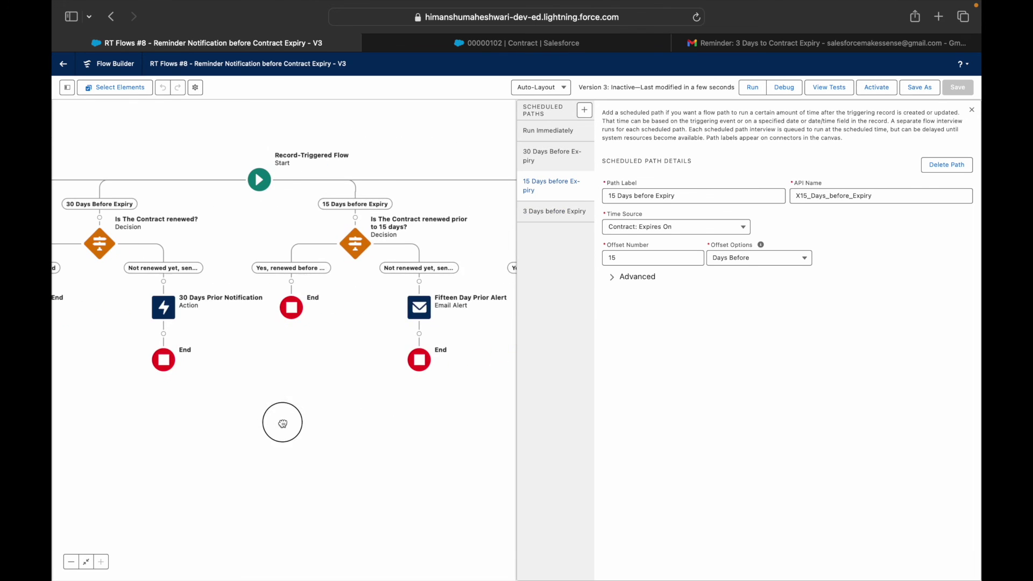
left_click_drag(436, 412, 253, 415)
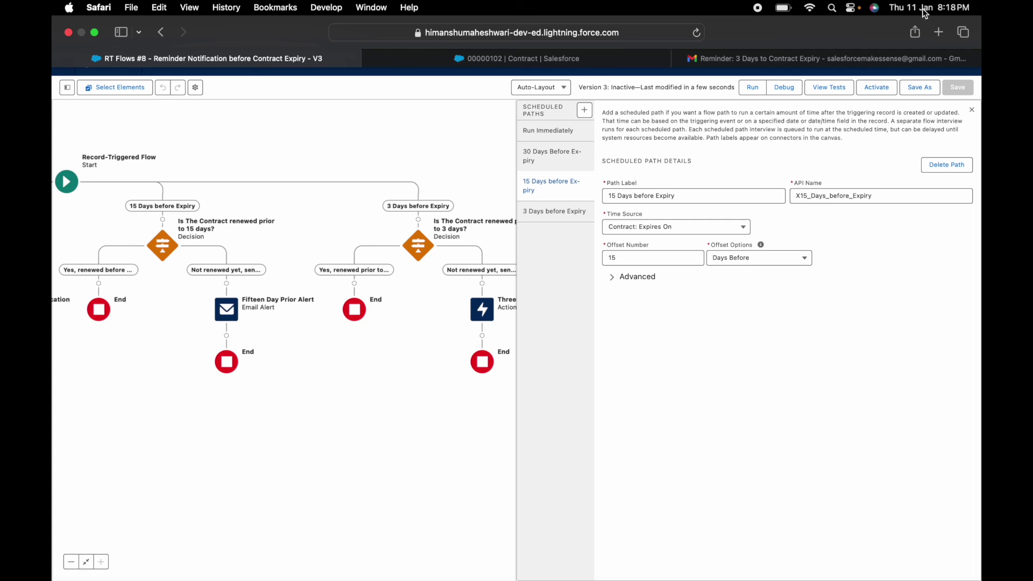
left_click_drag(167, 441, 446, 439)
left_click_drag(330, 441, 206, 438)
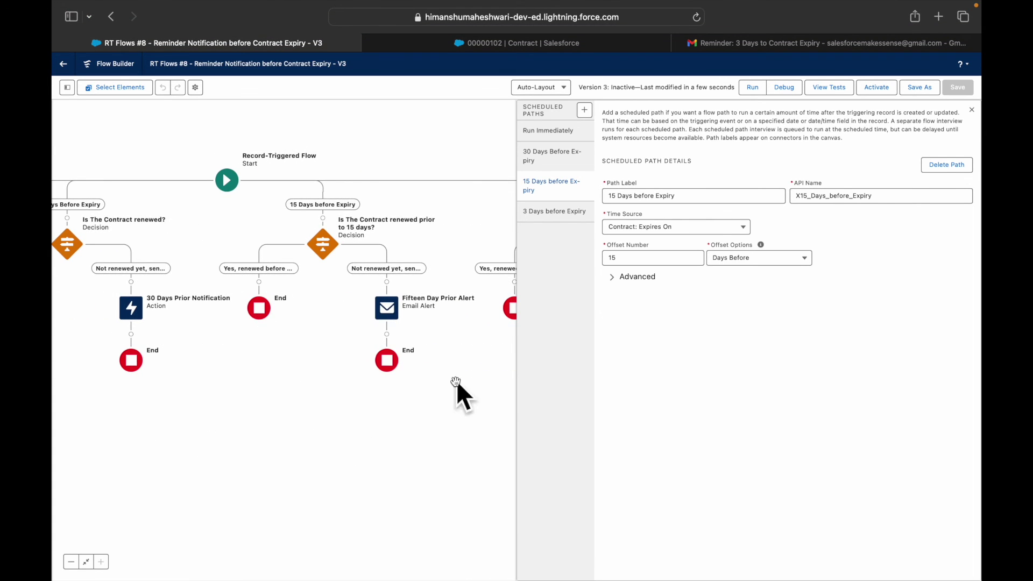
left_click_drag(444, 390, 369, 400)
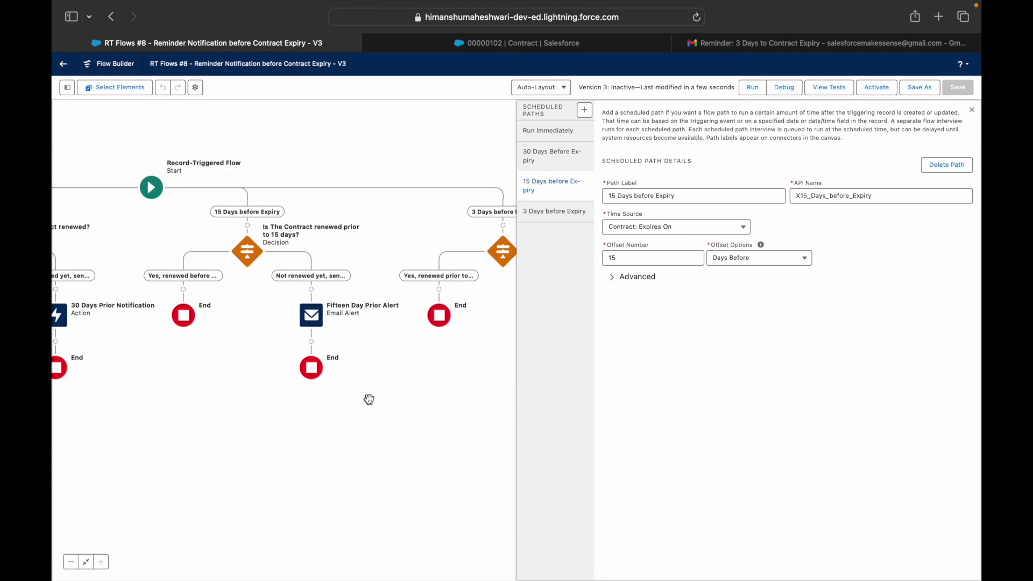
left_click(971, 110)
left_click(877, 90)
left_click_drag(742, 228, 808, 236)
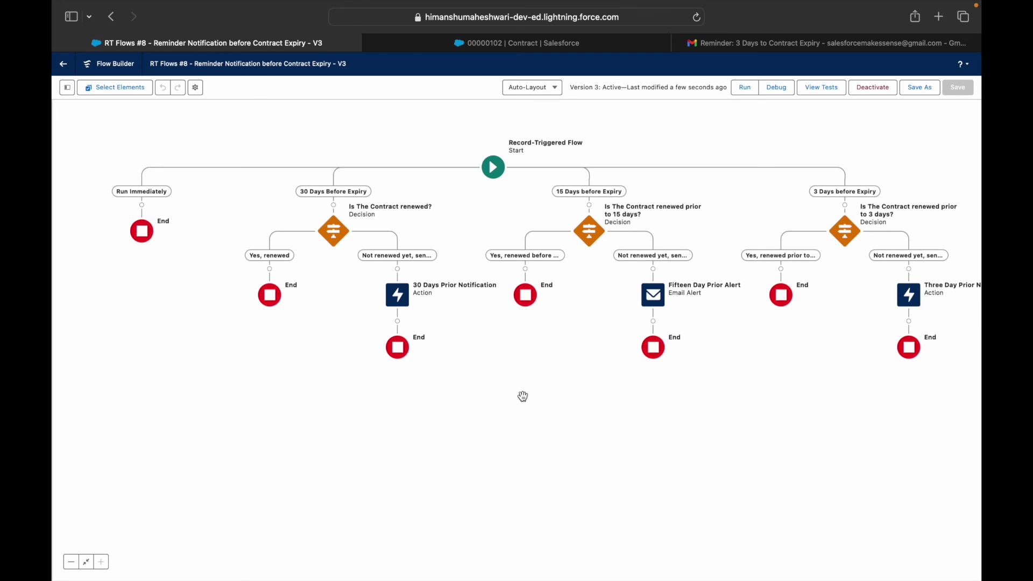
Switch to the Keynote presentation and read the Use Case 8 challenge about the day after contract expiry.
key("super+Tab")
double_click(486, 347)
double_click(543, 343)
left_click(582, 347)
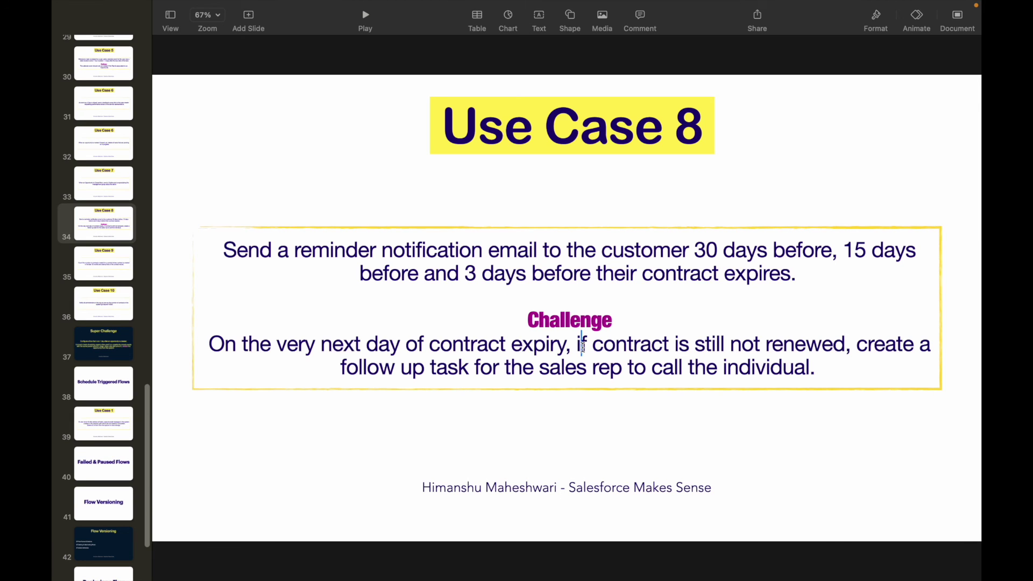
Return to the flow and add an unnamed scheduled path set to 1 Days After Contract: Expires On, then close its settings.
key("super+Tab")
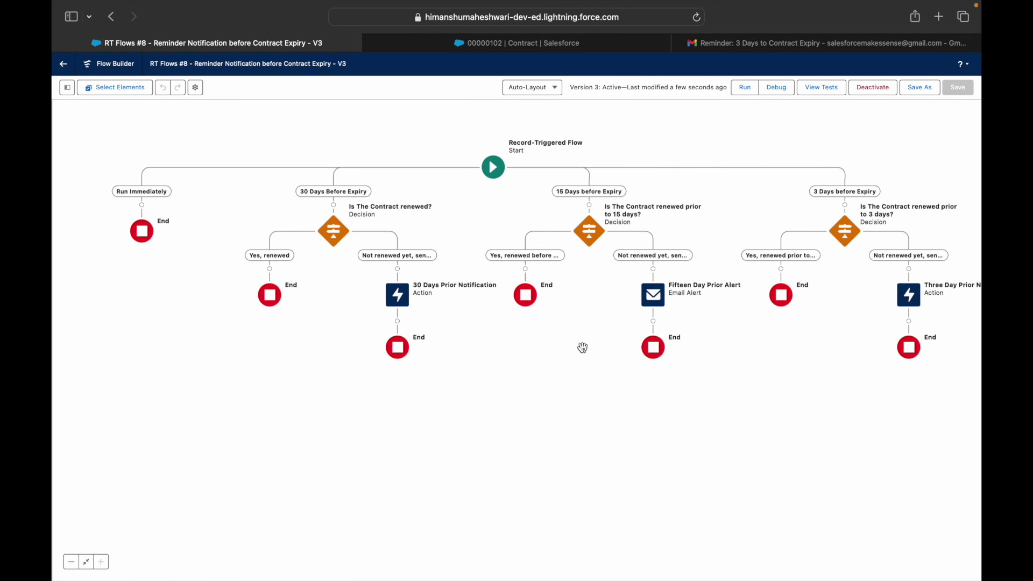
left_click(500, 178)
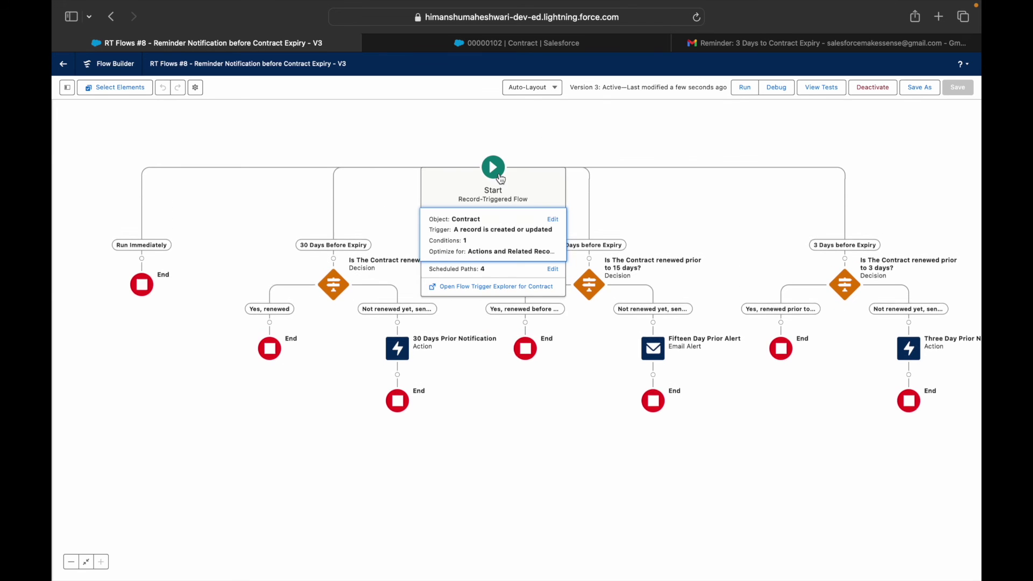
left_click(553, 269)
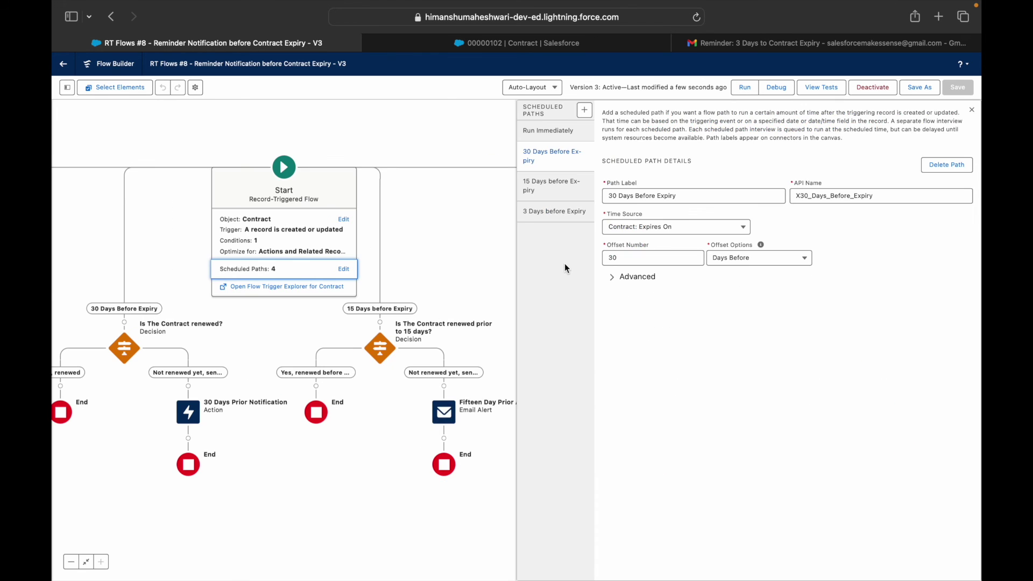
left_click(585, 111)
left_click(635, 242)
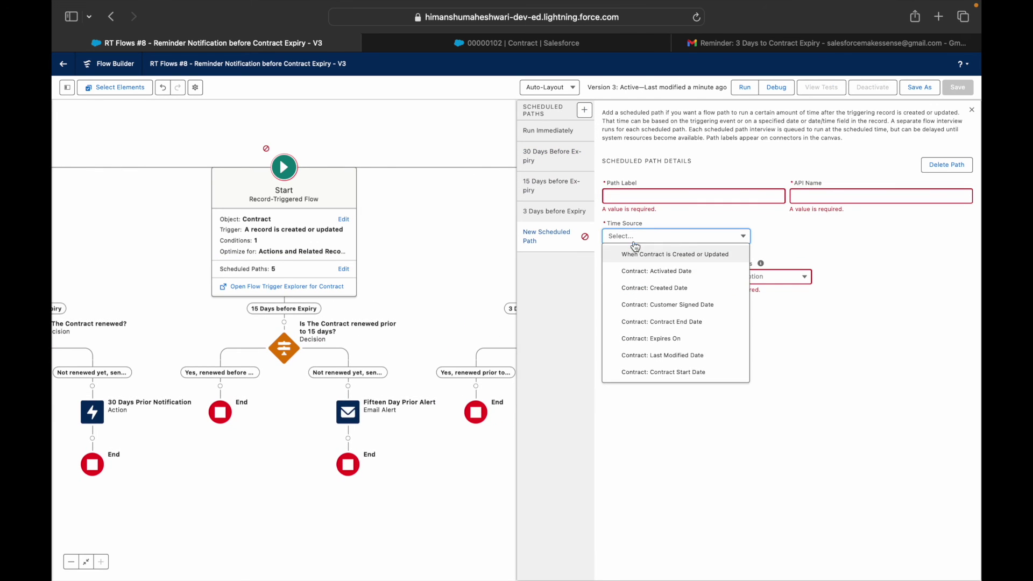
left_click(672, 338)
left_click(637, 265)
type("1")
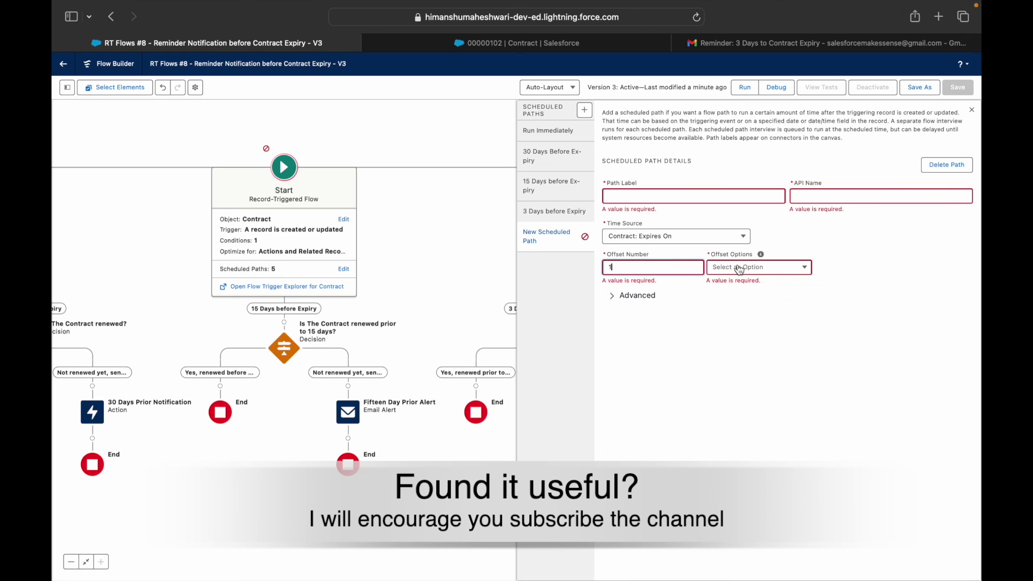
left_click(739, 268)
left_click(744, 319)
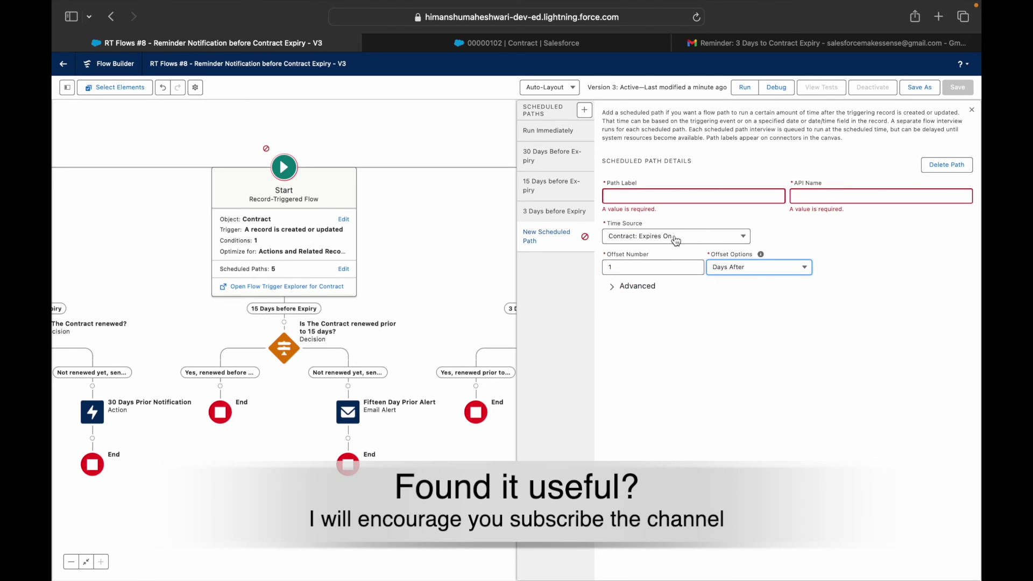
left_click(972, 110)
scroll(771, 187, "down", 2)
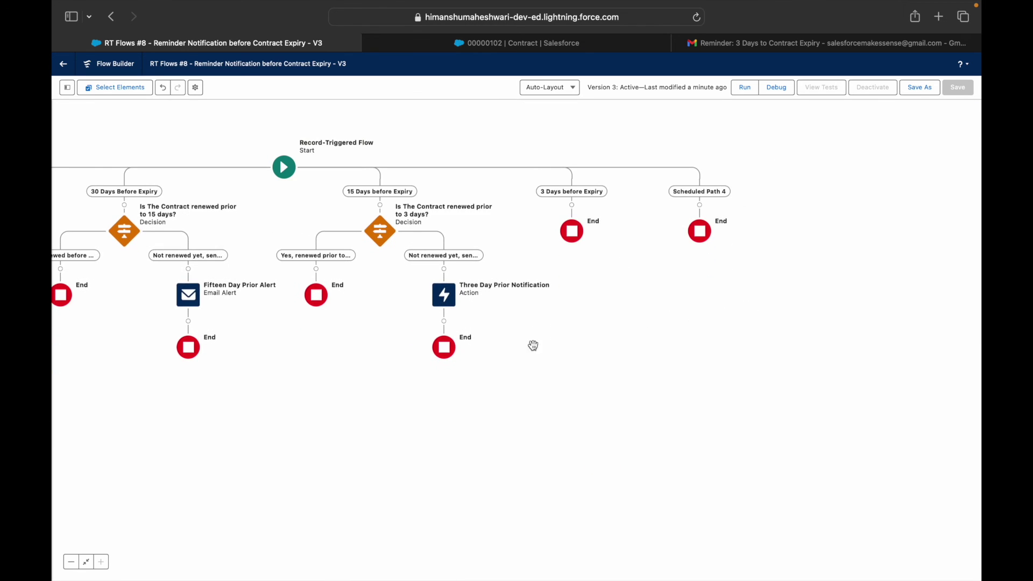
left_click_drag(424, 450, 485, 448)
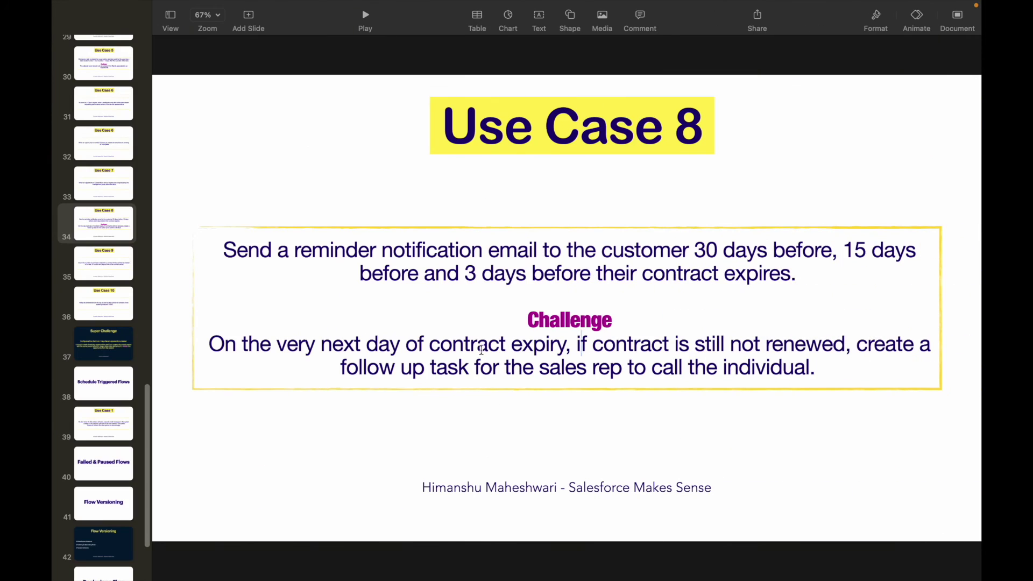
Go back to the Use Case 8 slide in Keynote and reread the challenge's condition for creating a follow-up task.
left_click(525, 347)
left_click(616, 347)
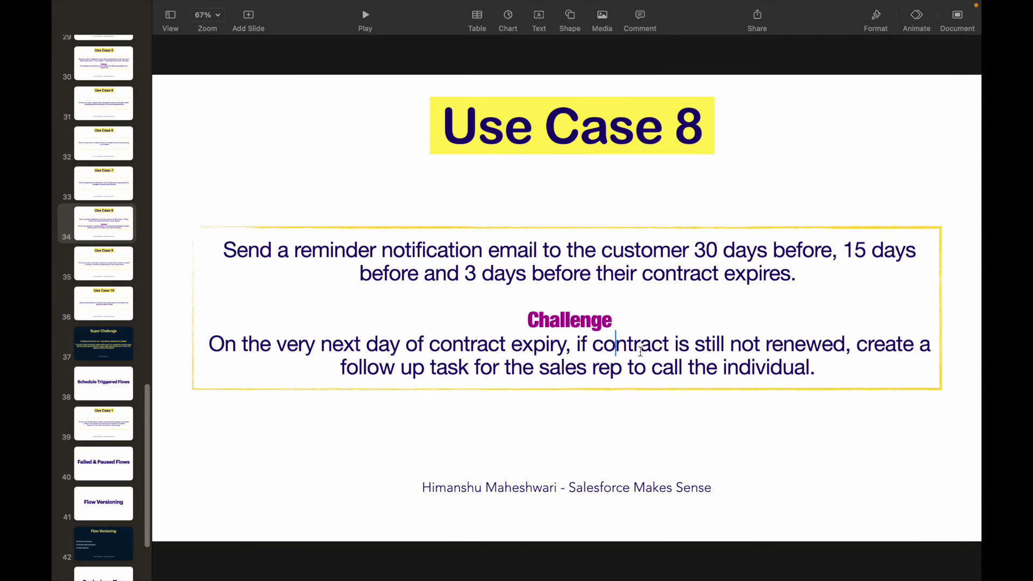